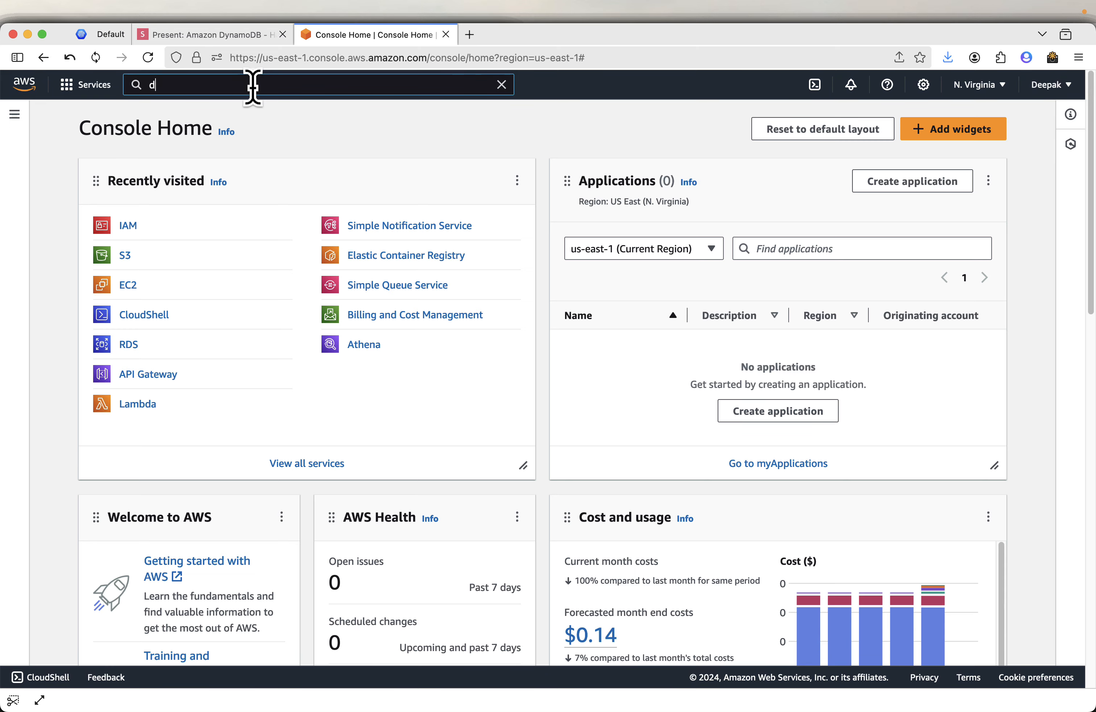
- Find the DynamoDB service in the AWS console and start creating a new table
{"action": "type", "text": "ynamodb"}
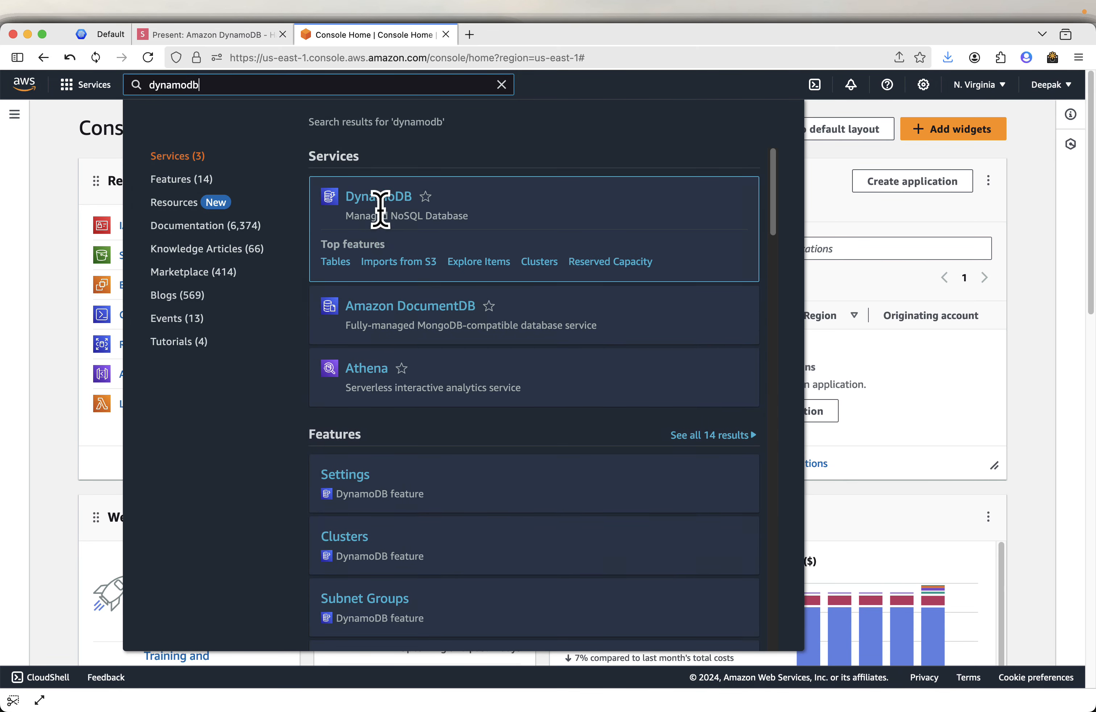
{"action": "left_click", "coordinate": [385, 208]}
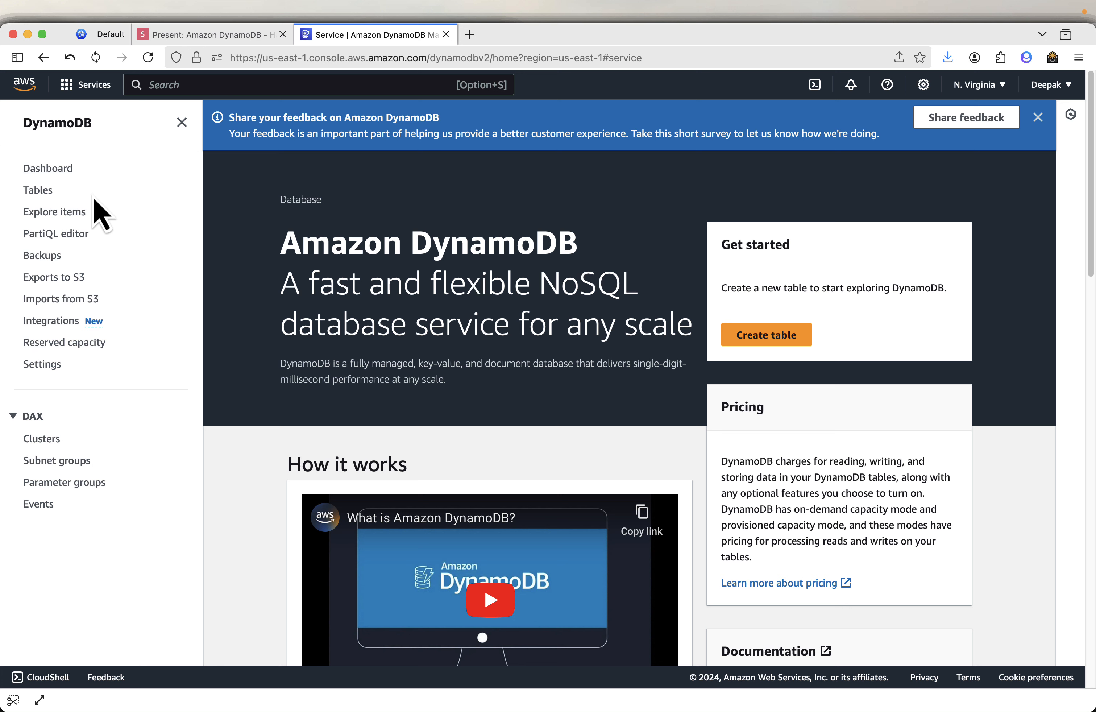
{"action": "left_click", "coordinate": [762, 345]}
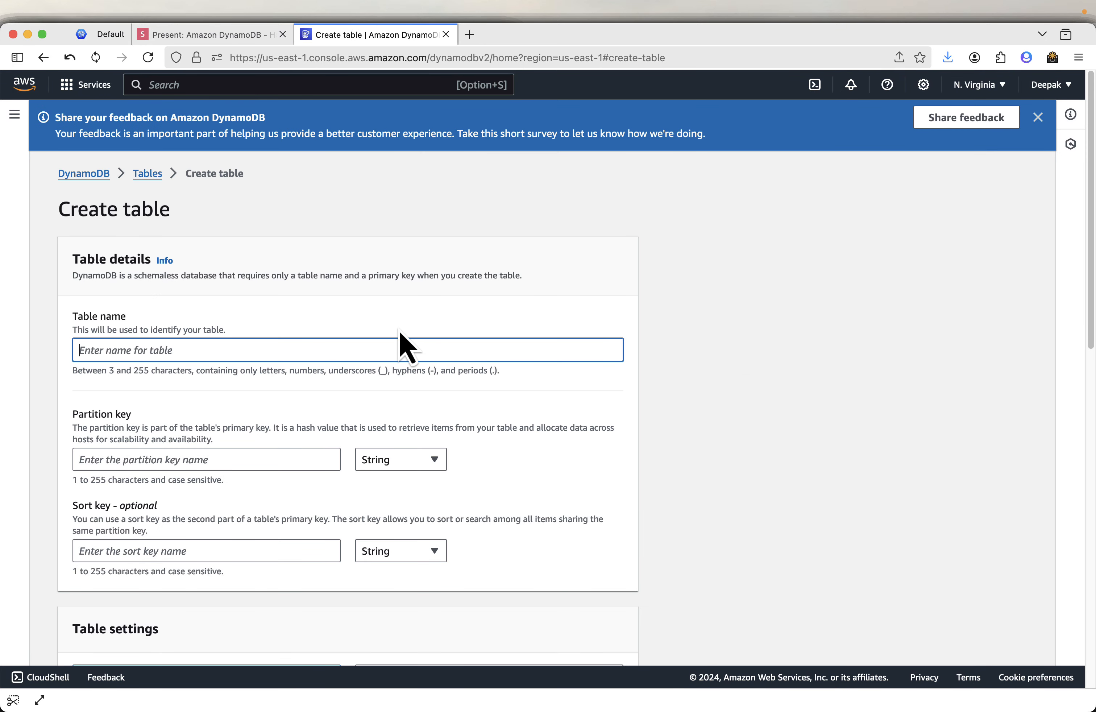
- Copy the table name Music from the Create Table slide and enter it as the new table's name
{"action": "left_click", "coordinate": [253, 42]}
{"action": "mouse_move", "coordinate": [313, 356]}
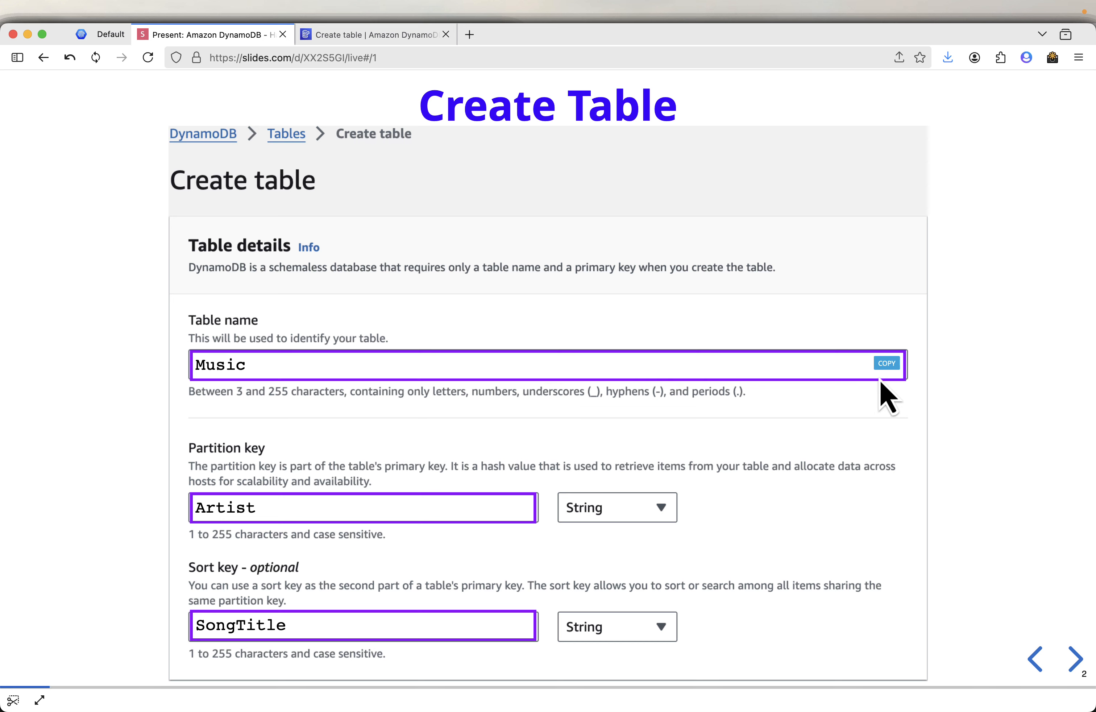
{"action": "left_click", "coordinate": [887, 363]}
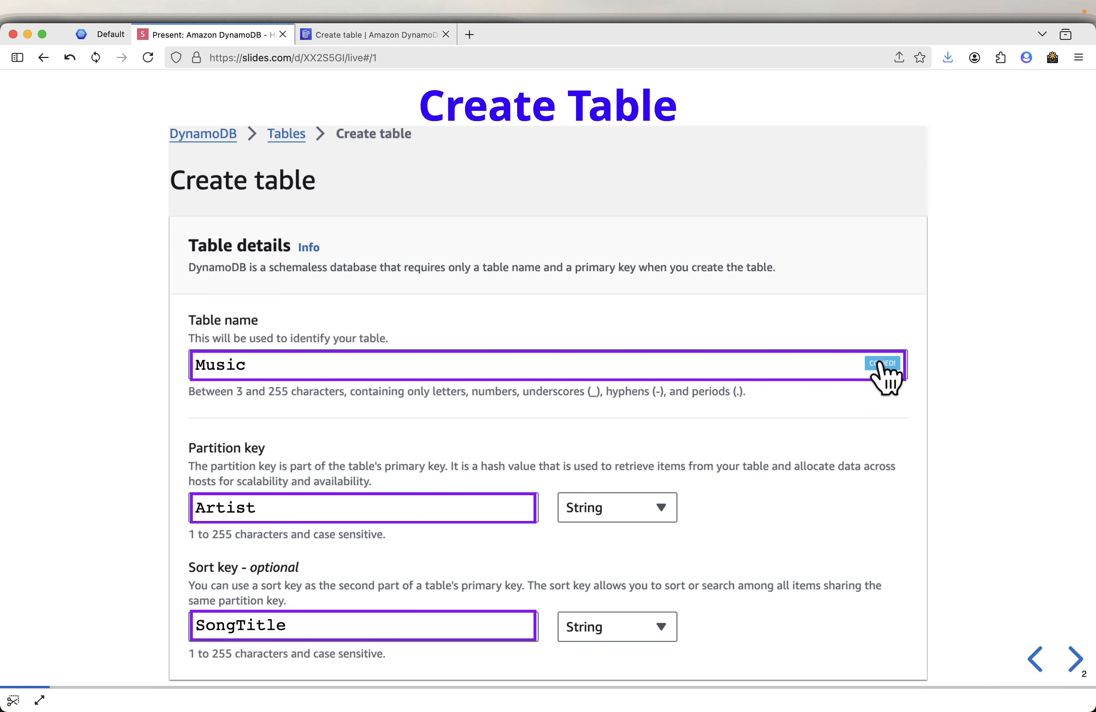
{"action": "left_click", "coordinate": [386, 37]}
{"action": "right_click", "coordinate": [202, 346]}
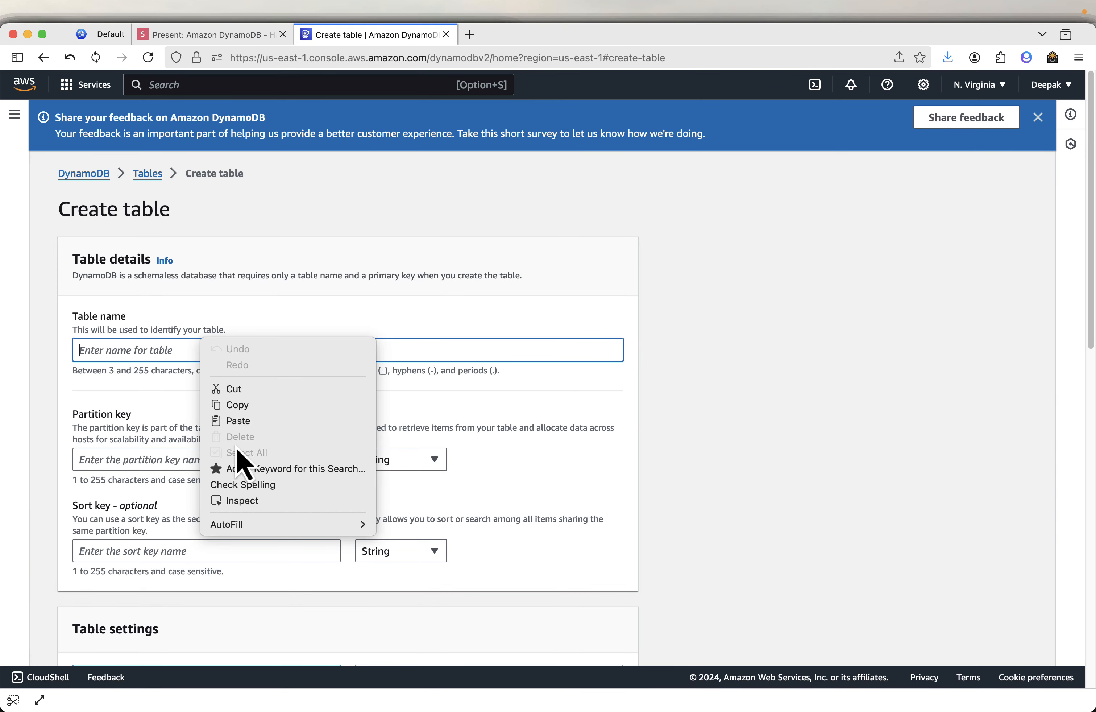
{"action": "left_click", "coordinate": [241, 420]}
- Copy Artist from the slide and enter it as the table's partition key name
{"action": "left_click", "coordinate": [208, 36]}
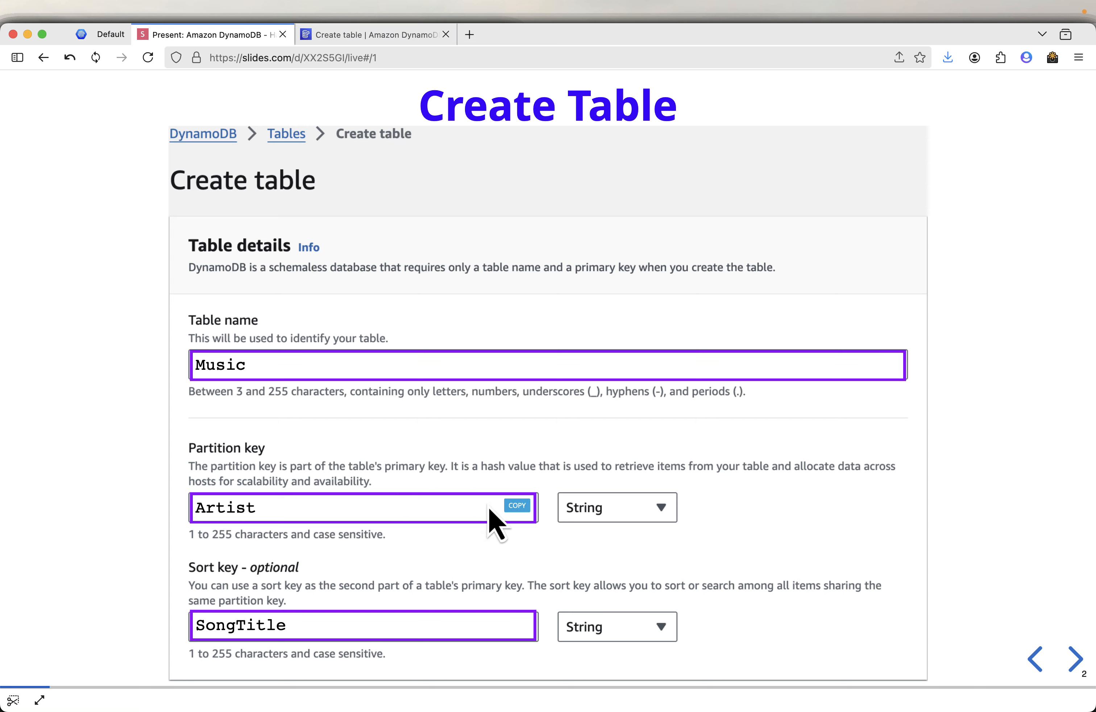
{"action": "left_click", "coordinate": [517, 505]}
{"action": "left_click", "coordinate": [414, 37]}
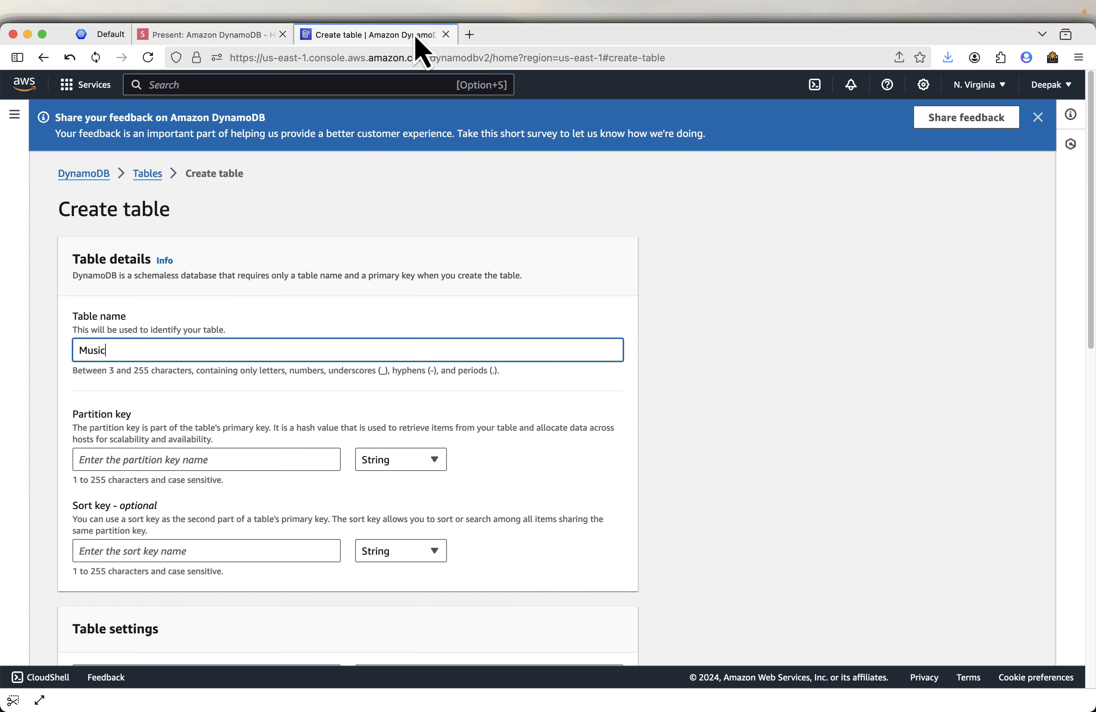
{"action": "left_click", "coordinate": [167, 460]}
{"action": "right_click", "coordinate": [168, 461]}
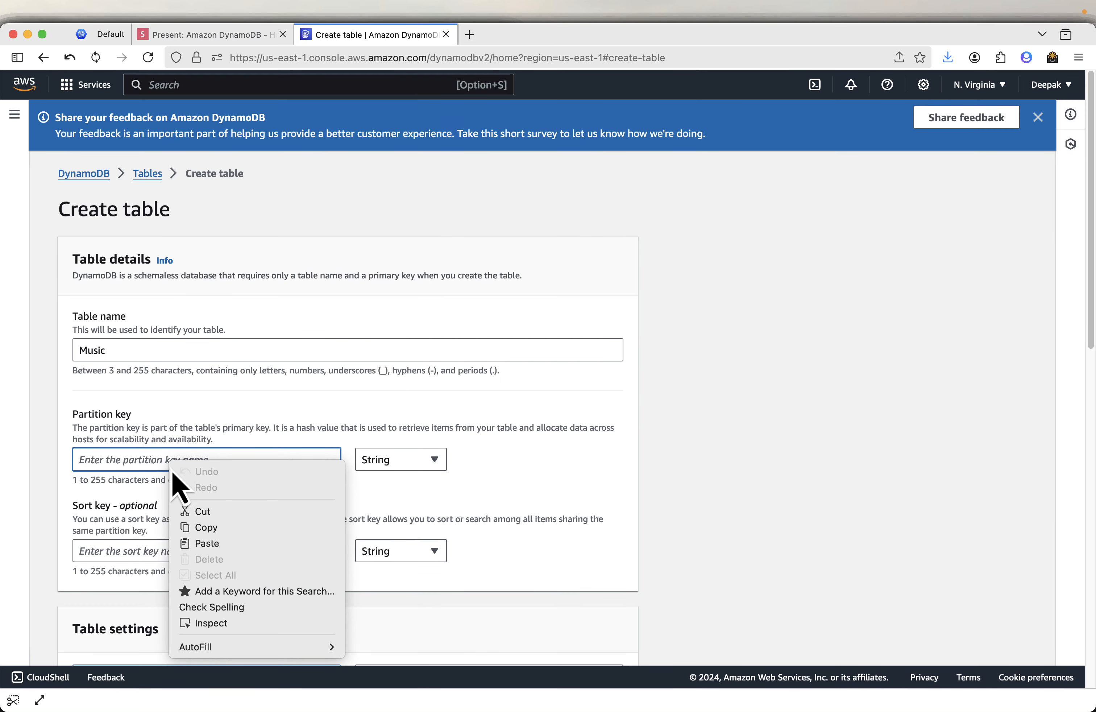
{"action": "left_click", "coordinate": [196, 540]}
- Copy SongTitle from the slide and enter it as the table's sort key name
{"action": "left_click", "coordinate": [159, 551]}
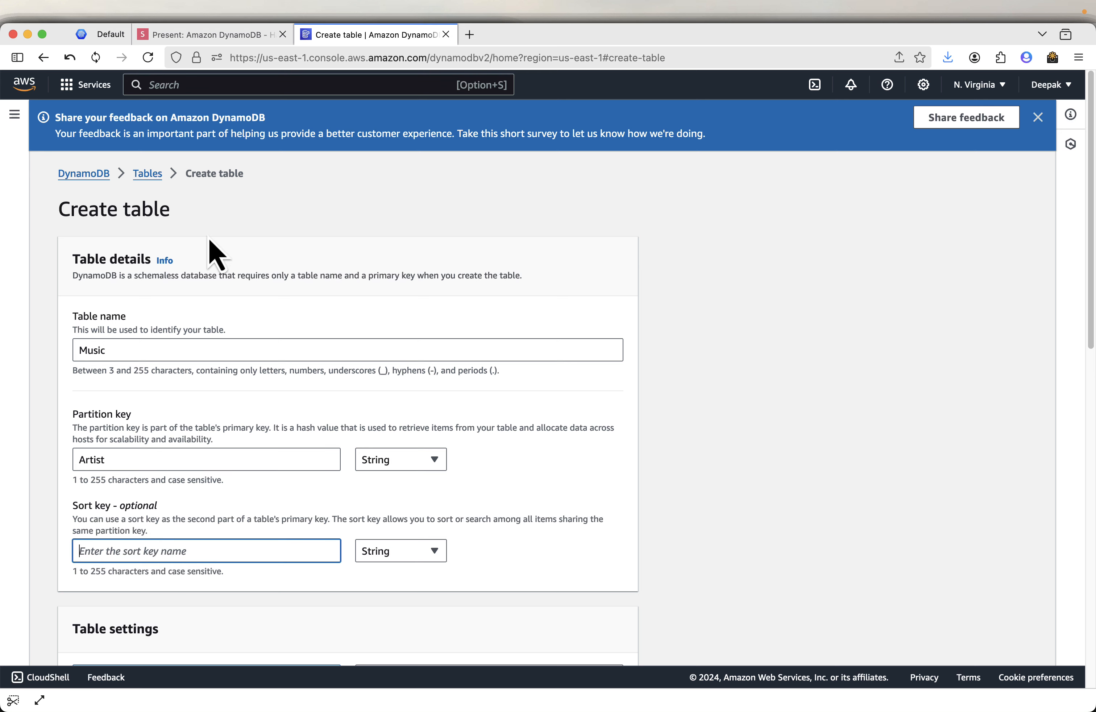
{"action": "left_click", "coordinate": [216, 36]}
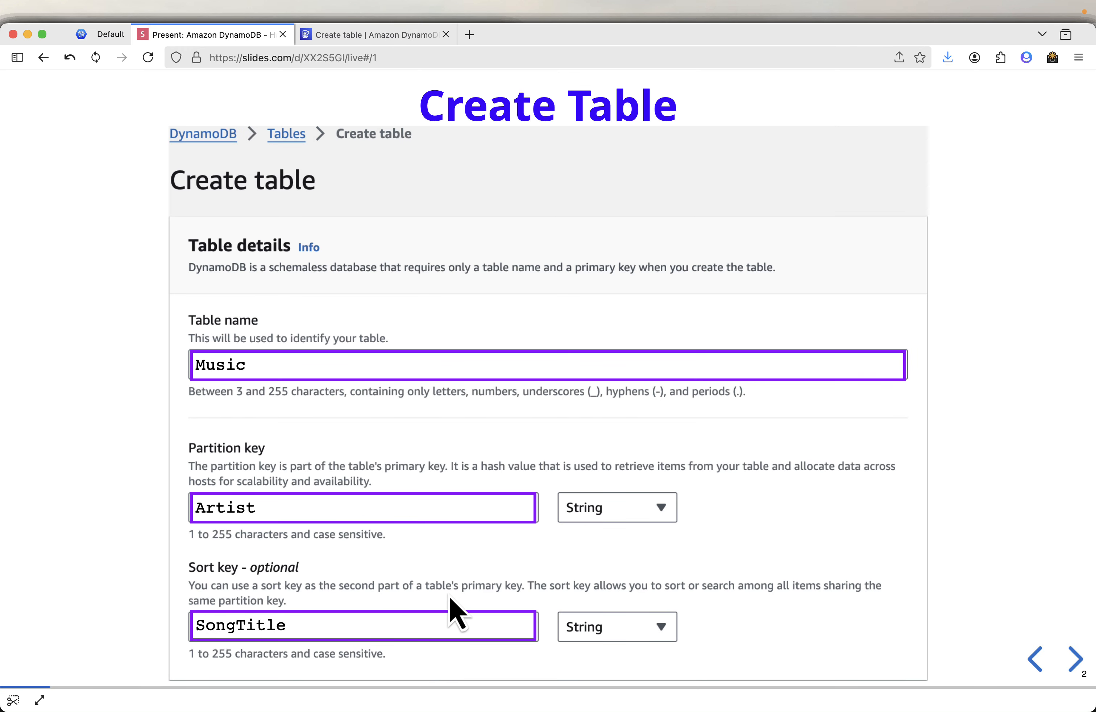
{"action": "mouse_move", "coordinate": [349, 611]}
{"action": "mouse_move", "coordinate": [241, 518]}
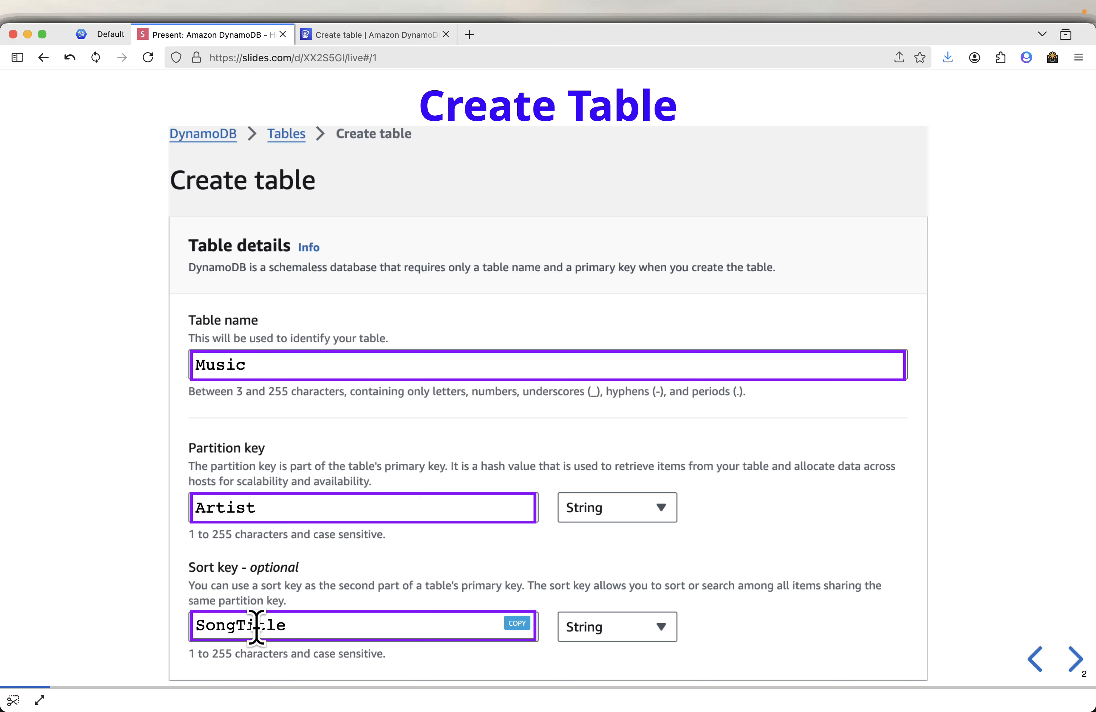
{"action": "mouse_move", "coordinate": [518, 619]}
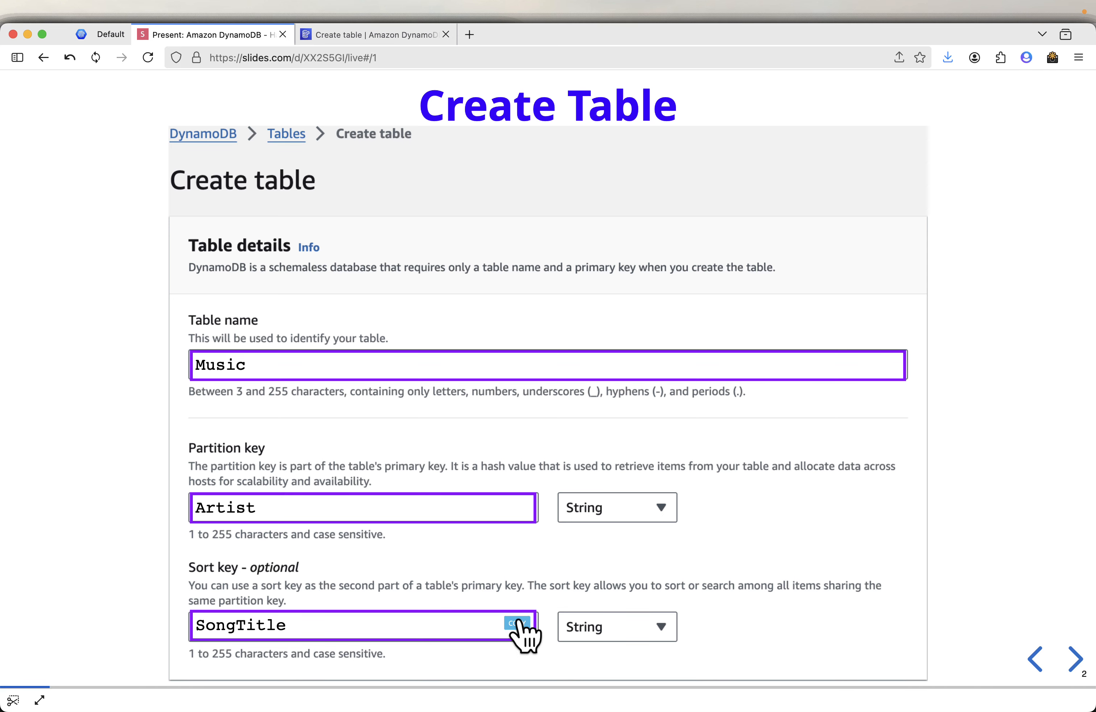
{"action": "left_click", "coordinate": [367, 41]}
{"action": "right_click", "coordinate": [126, 550]}
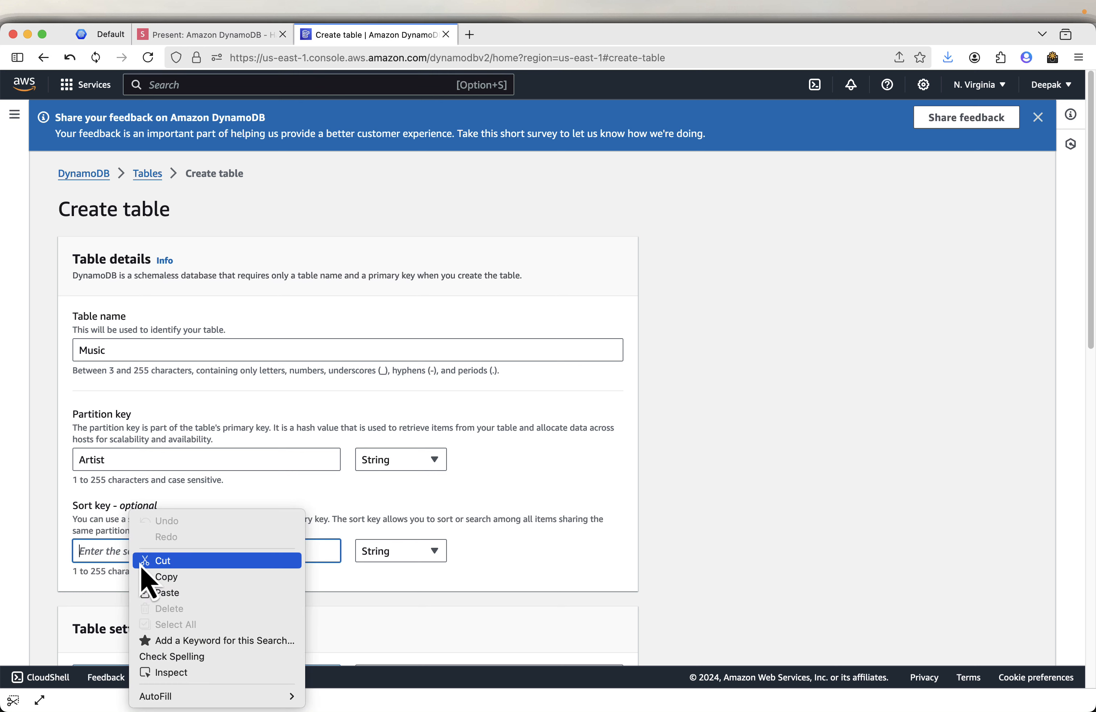
{"action": "left_click", "coordinate": [158, 592]}
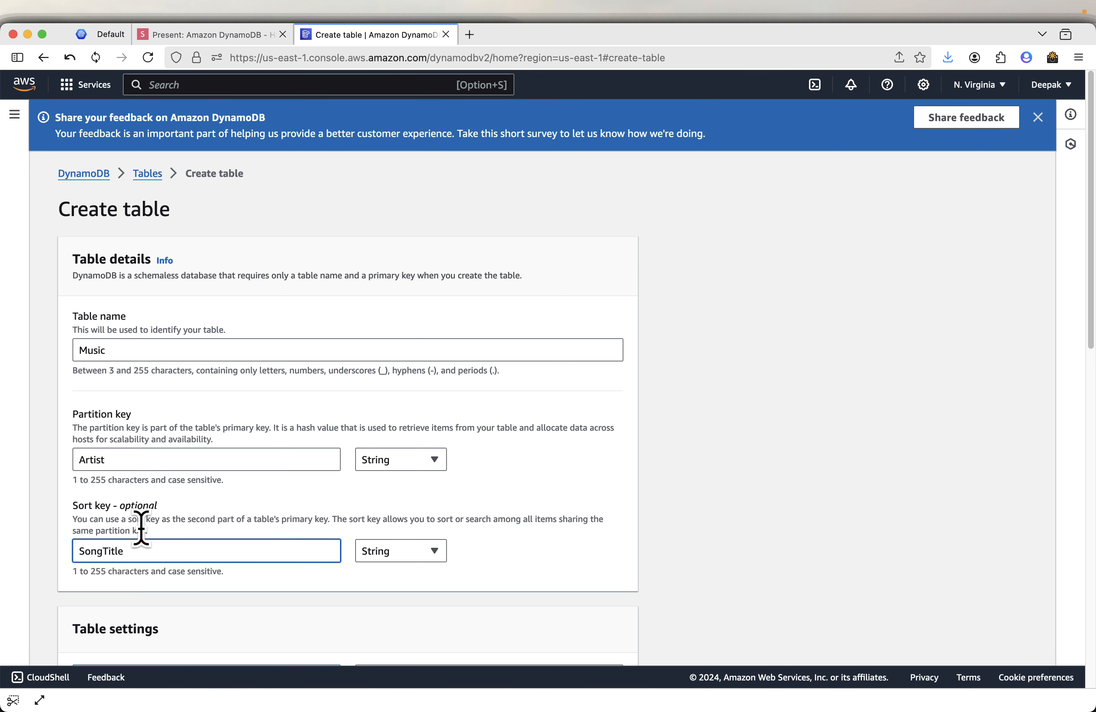
- Examine the default table settings and the customized options with the capacity calculator, ending back on default settings
{"action": "scroll", "coordinate": [222, 538], "scroll_direction": "down", "scroll_amount": 5}
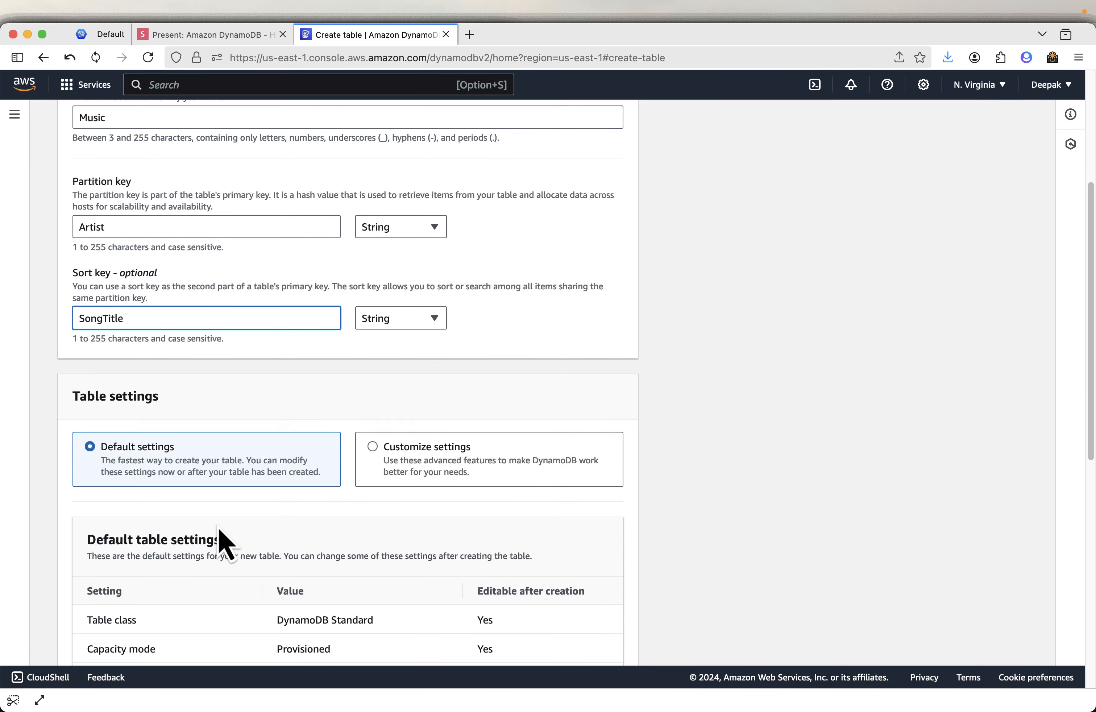
{"action": "scroll", "coordinate": [221, 538], "scroll_direction": "down", "scroll_amount": 4}
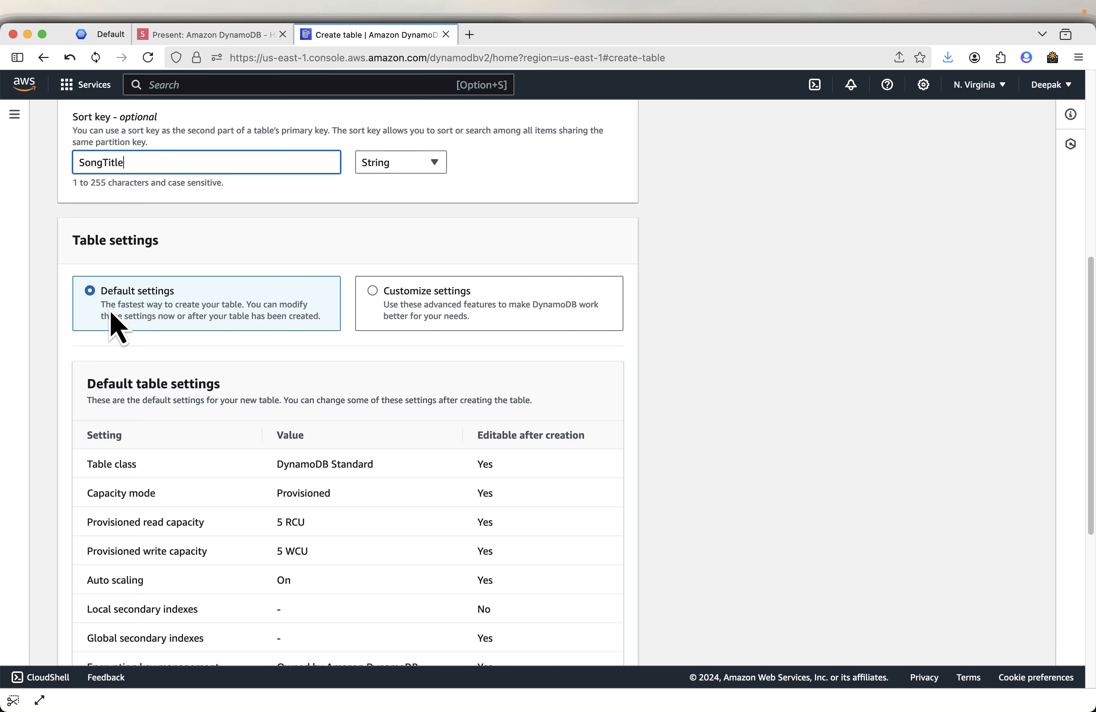
{"action": "scroll", "coordinate": [400, 446], "scroll_direction": "down", "scroll_amount": 2}
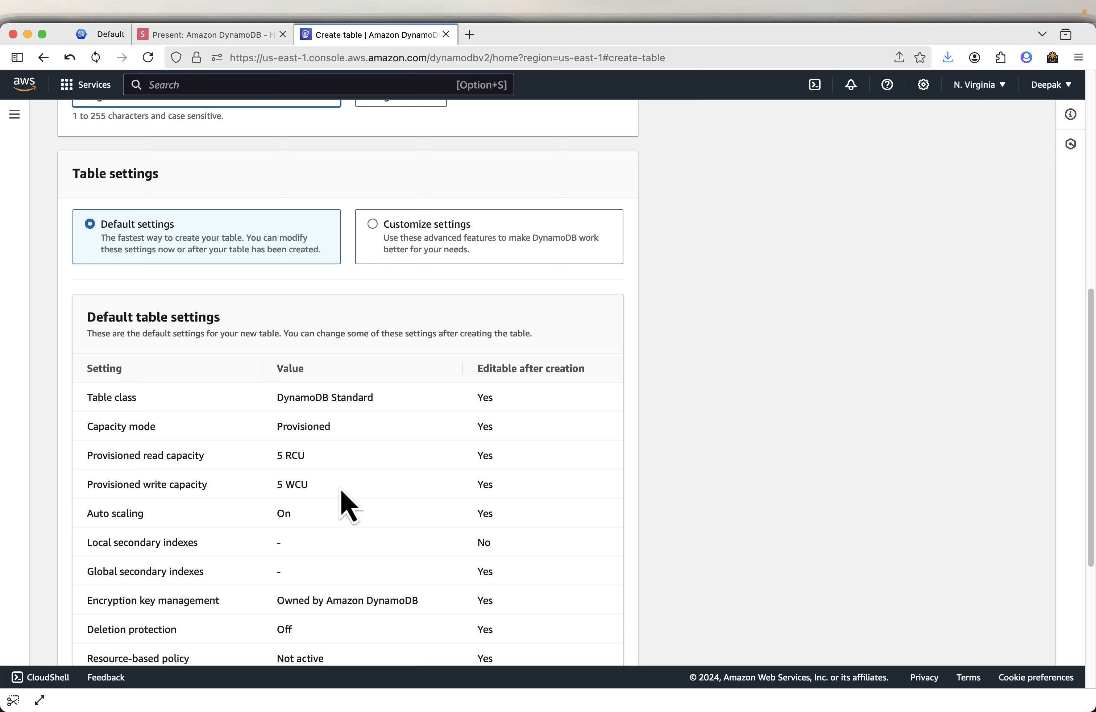
{"action": "scroll", "coordinate": [428, 547], "scroll_direction": "down", "scroll_amount": 2}
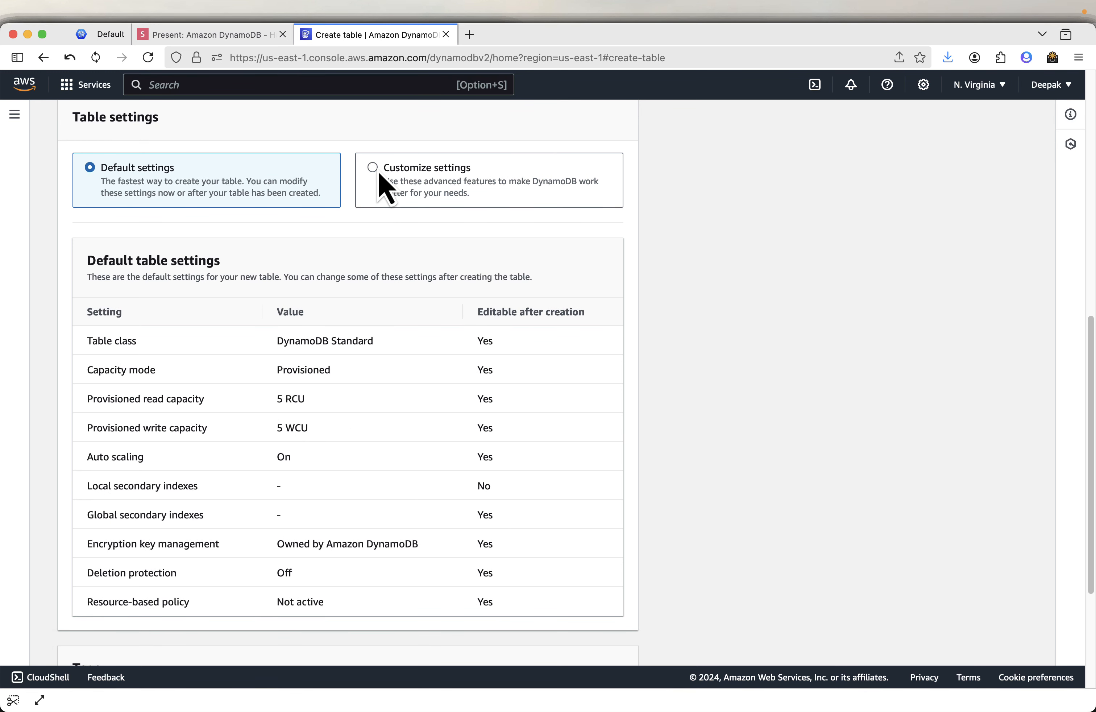
{"action": "left_click", "coordinate": [379, 175]}
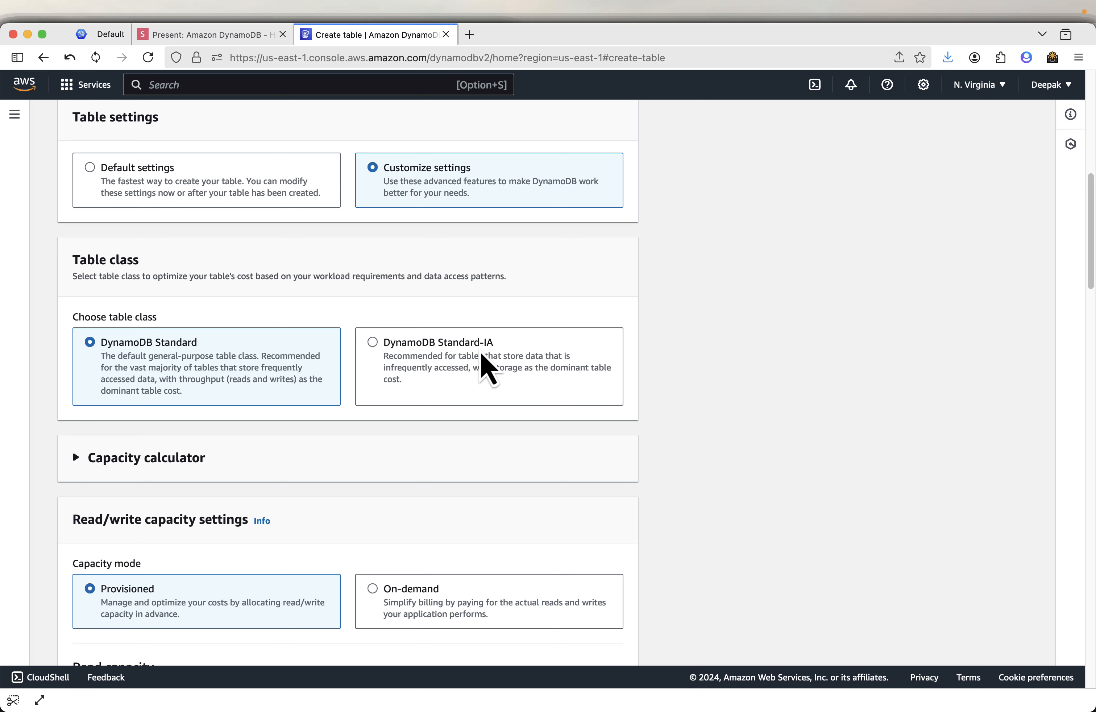
{"action": "left_click", "coordinate": [183, 460]}
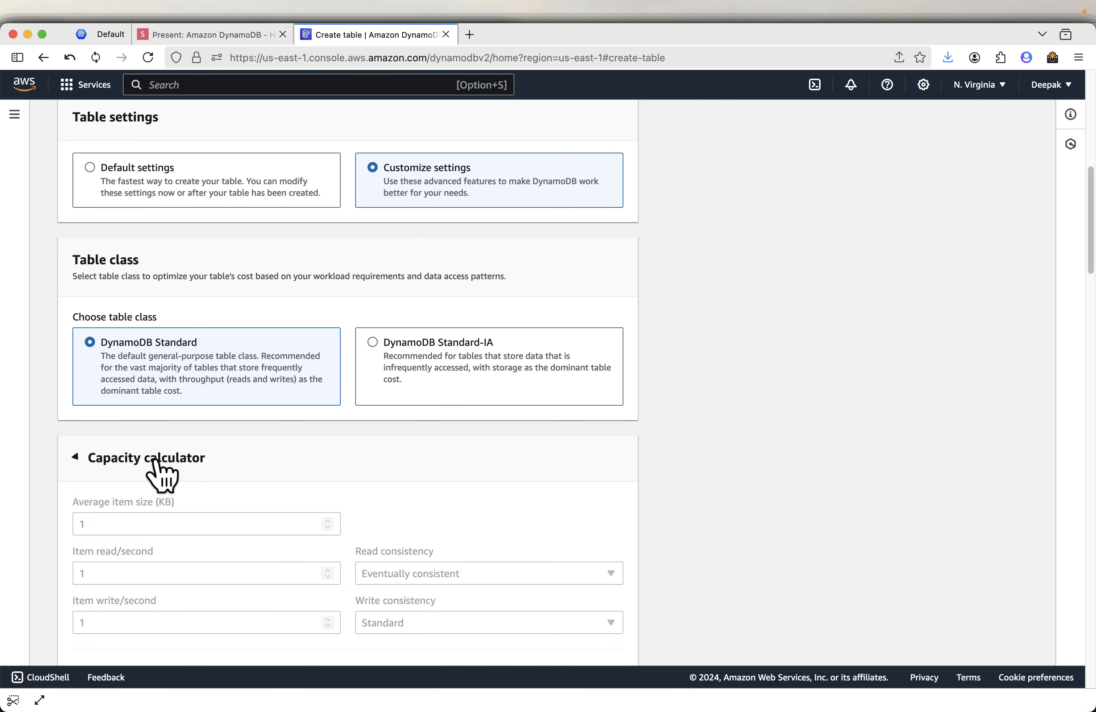
{"action": "scroll", "coordinate": [462, 550], "scroll_direction": "down", "scroll_amount": 1}
{"action": "scroll", "coordinate": [467, 554], "scroll_direction": "down", "scroll_amount": 3}
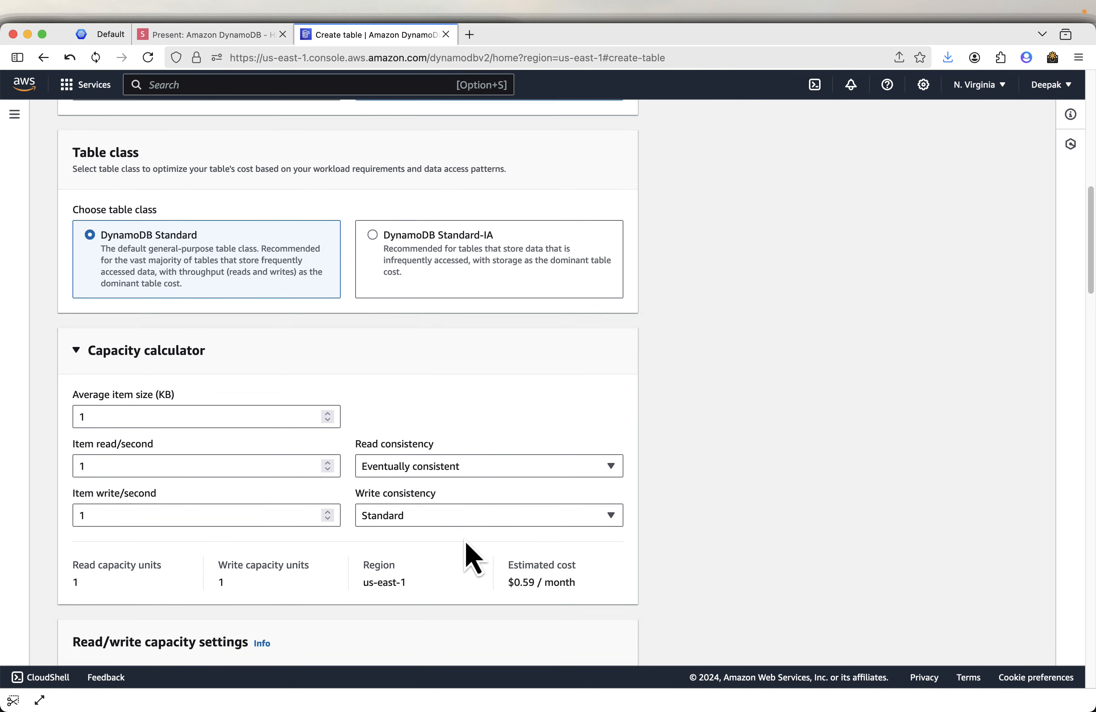
{"action": "scroll", "coordinate": [465, 544], "scroll_direction": "up", "scroll_amount": 4}
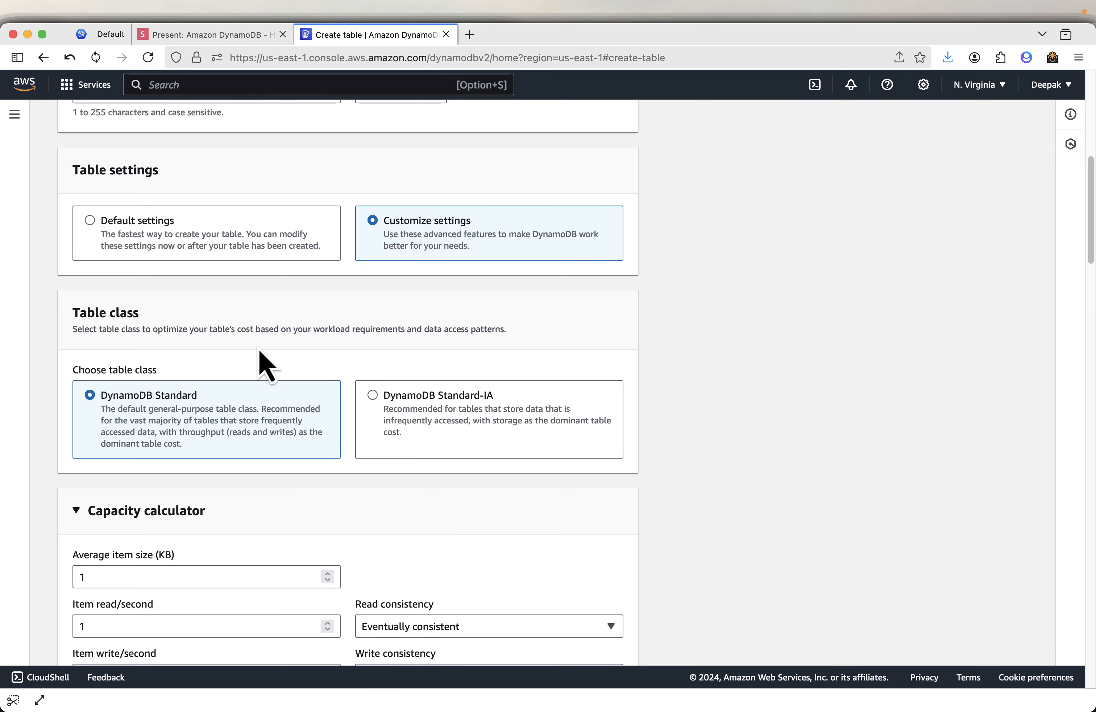
{"action": "left_click", "coordinate": [94, 226]}
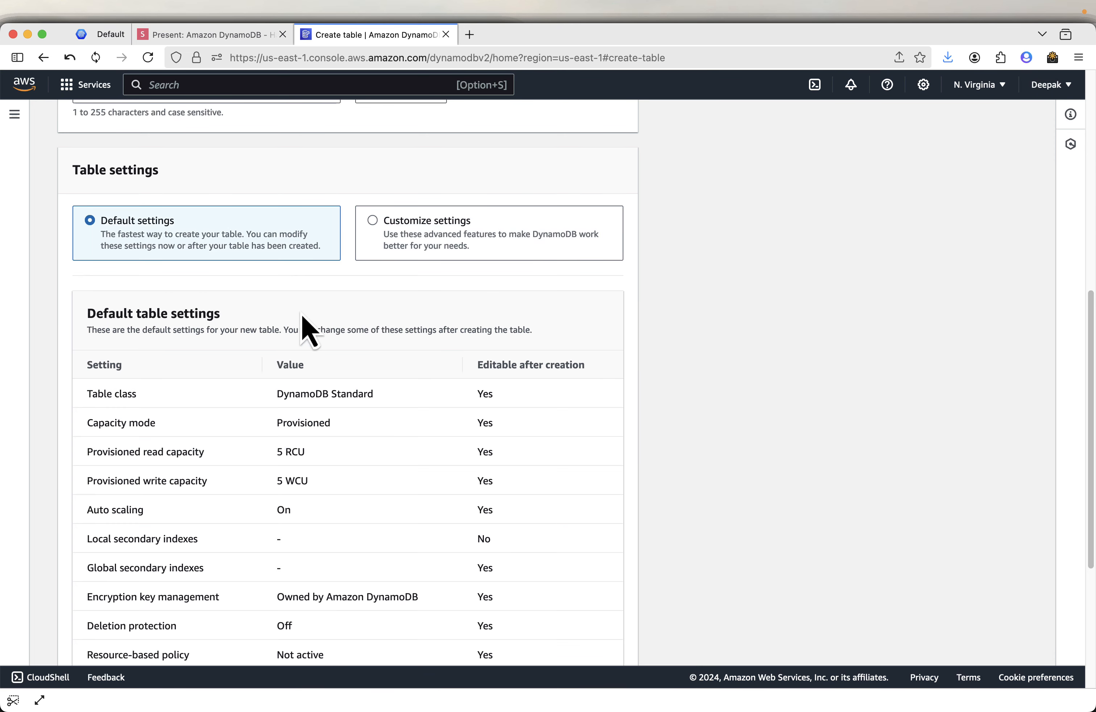
- Review the remaining default settings and create the Music table
{"action": "scroll", "coordinate": [398, 359], "scroll_direction": "down", "scroll_amount": 4}
{"action": "scroll", "coordinate": [399, 360], "scroll_direction": "down", "scroll_amount": 2}
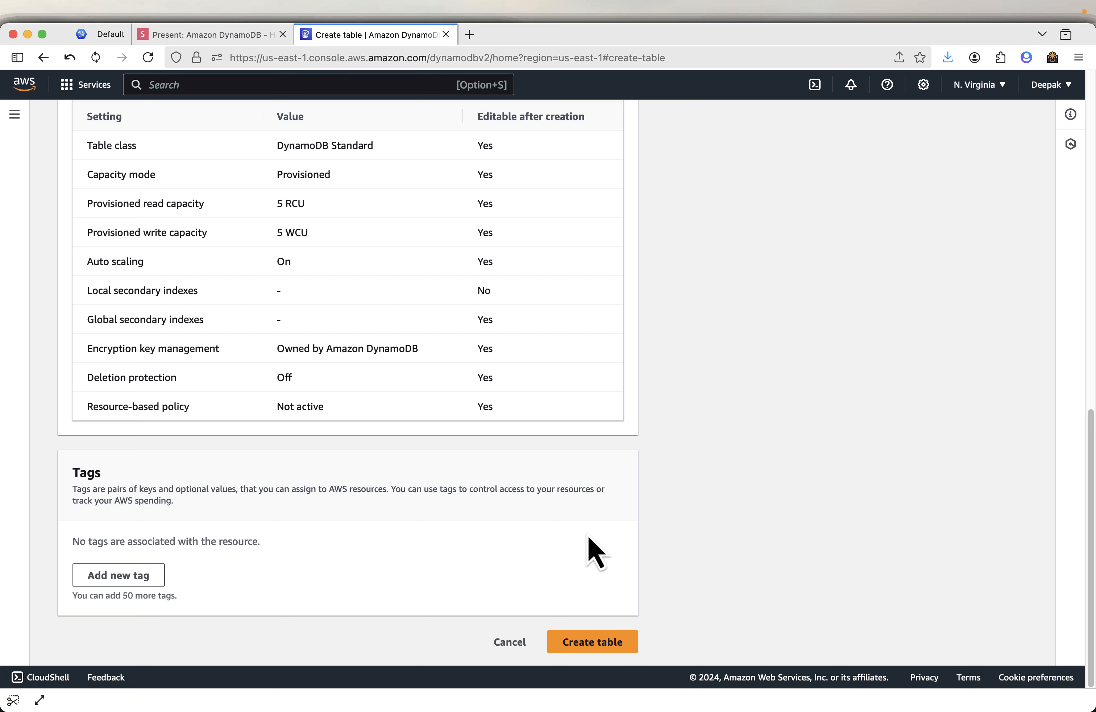
{"action": "scroll", "coordinate": [504, 515], "scroll_direction": "up", "scroll_amount": 4}
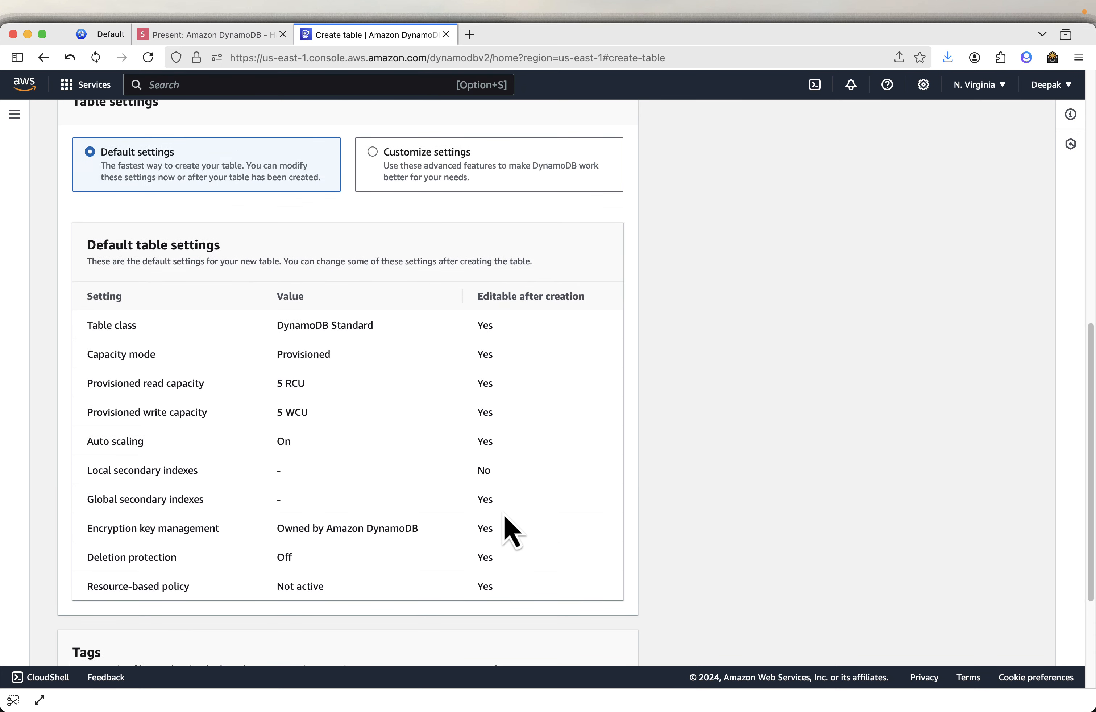
{"action": "scroll", "coordinate": [504, 515], "scroll_direction": "down", "scroll_amount": 4}
{"action": "left_click", "coordinate": [603, 646]}
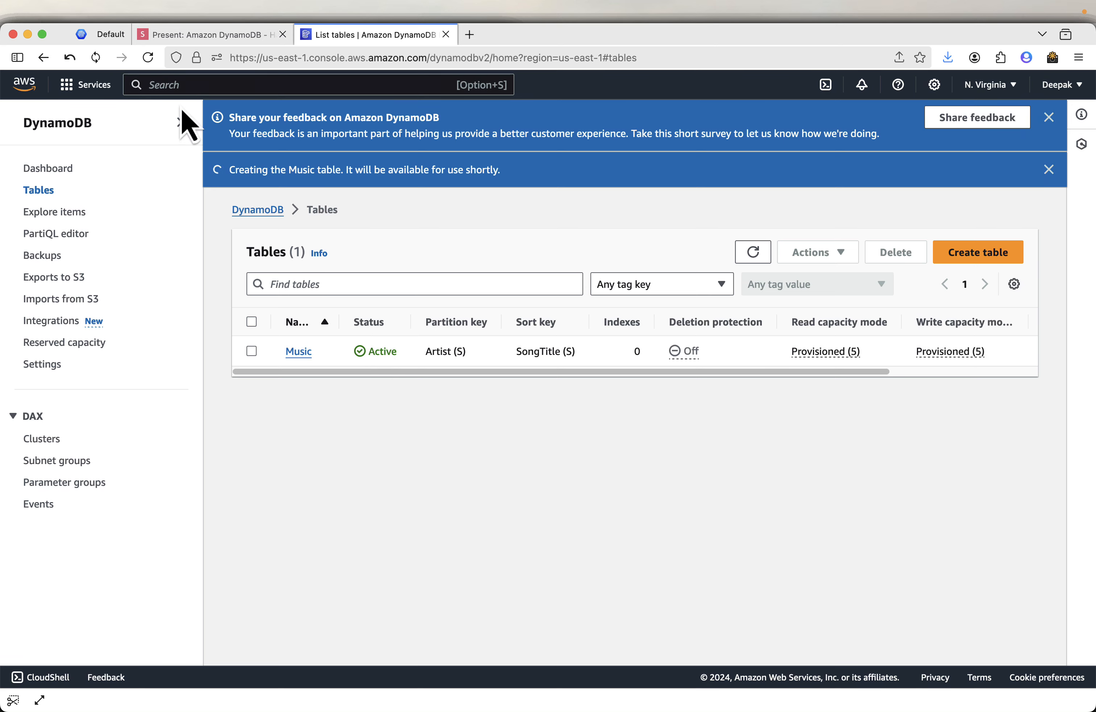
- Switch to the presentation and advance from the Create Table slide to the Create Items slide
{"action": "left_click", "coordinate": [196, 42]}
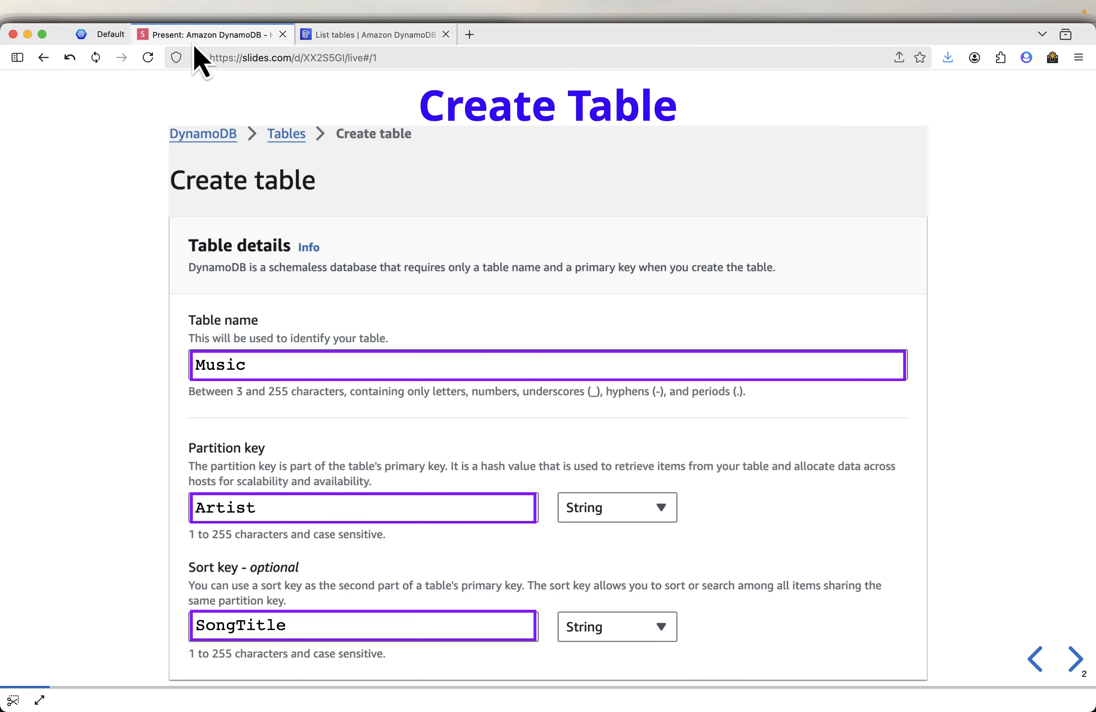
{"action": "left_click", "coordinate": [1073, 661]}
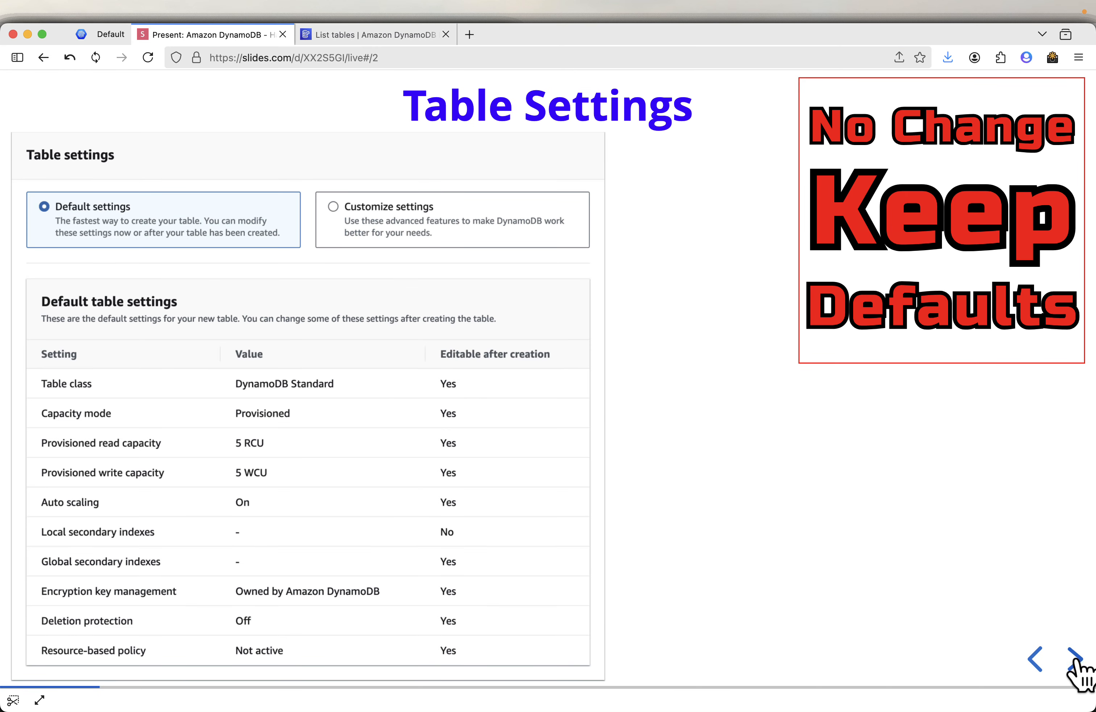
{"action": "left_click", "coordinate": [1073, 660]}
{"action": "left_click", "coordinate": [1074, 661]}
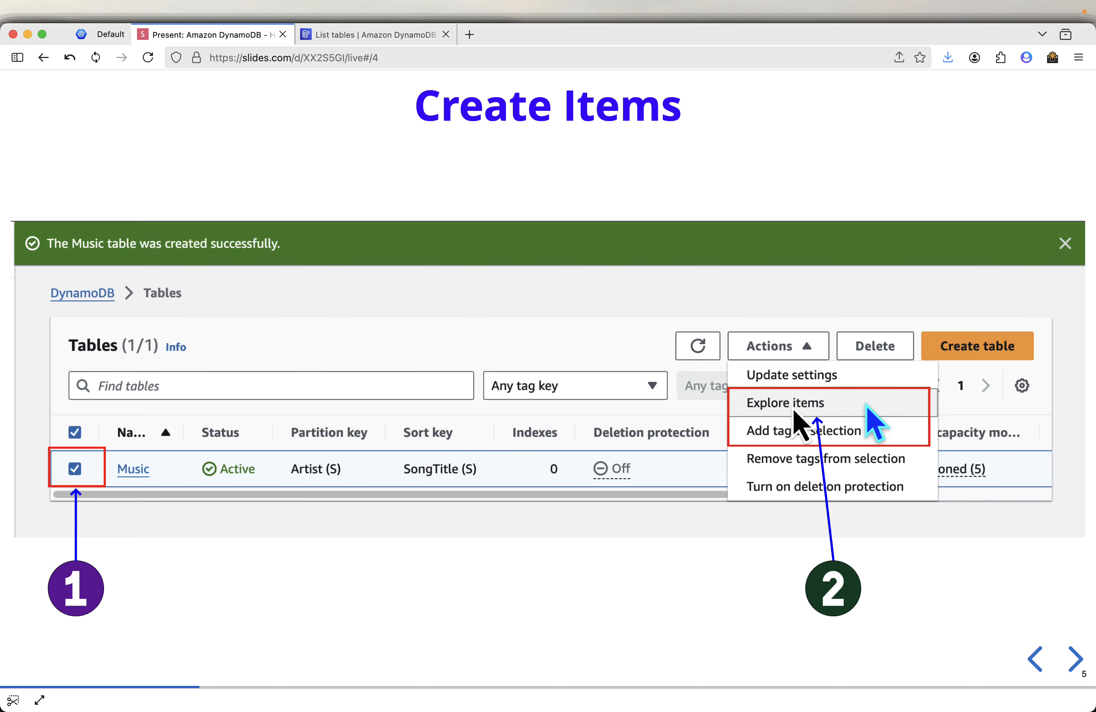
- Return to the DynamoDB console, open the item explorer for the Music table and collapse the navigation sidebar
{"action": "left_click", "coordinate": [400, 35]}
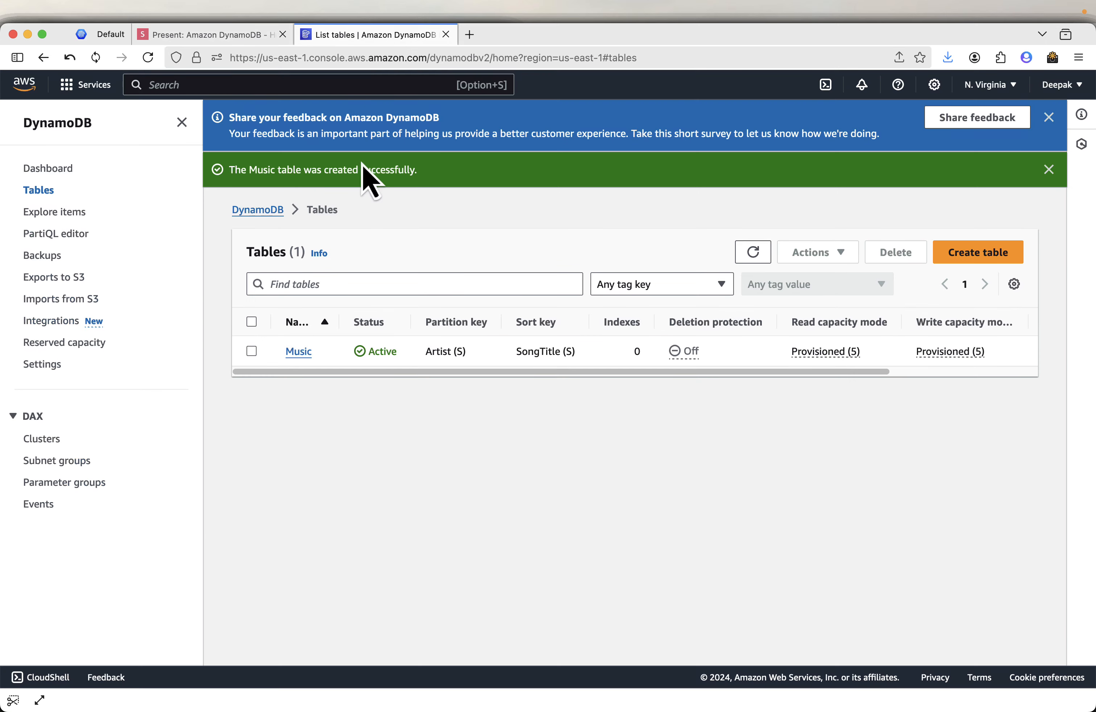
{"action": "left_click", "coordinate": [253, 354]}
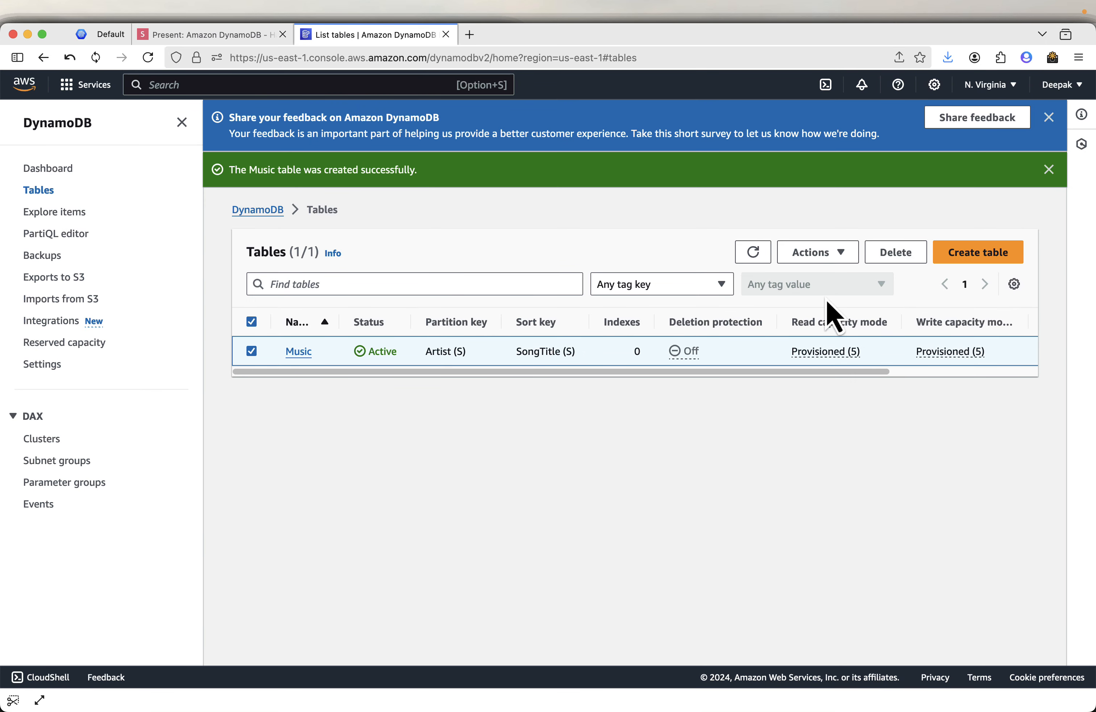
{"action": "left_click", "coordinate": [837, 254]}
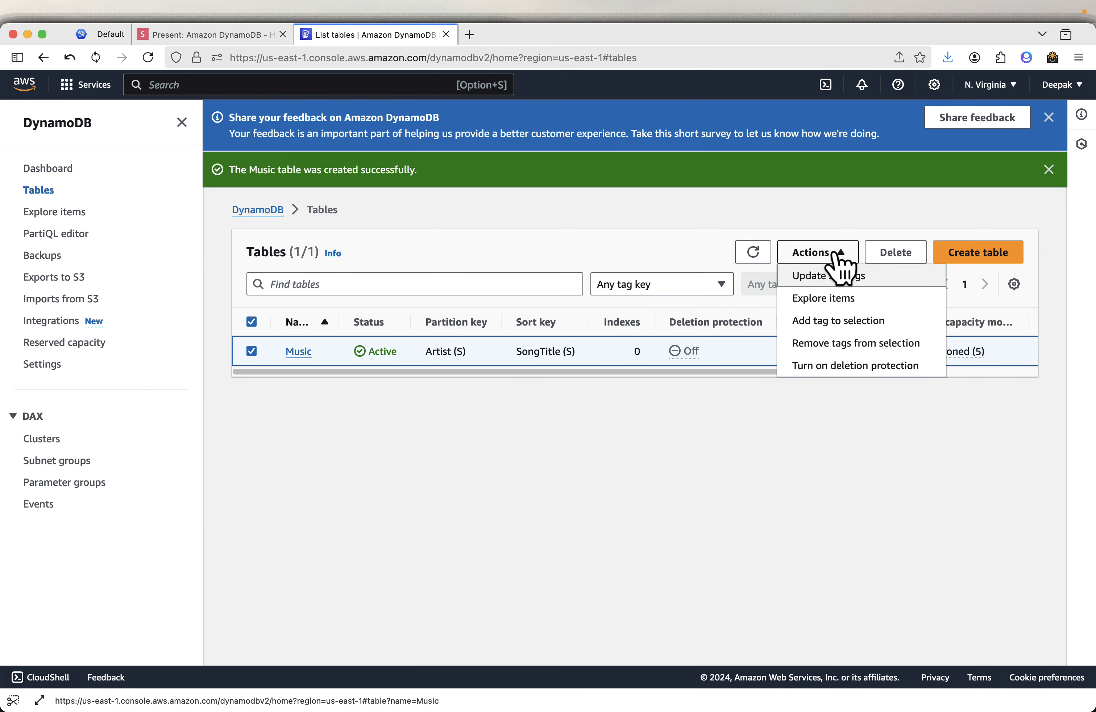
{"action": "left_click", "coordinate": [826, 299]}
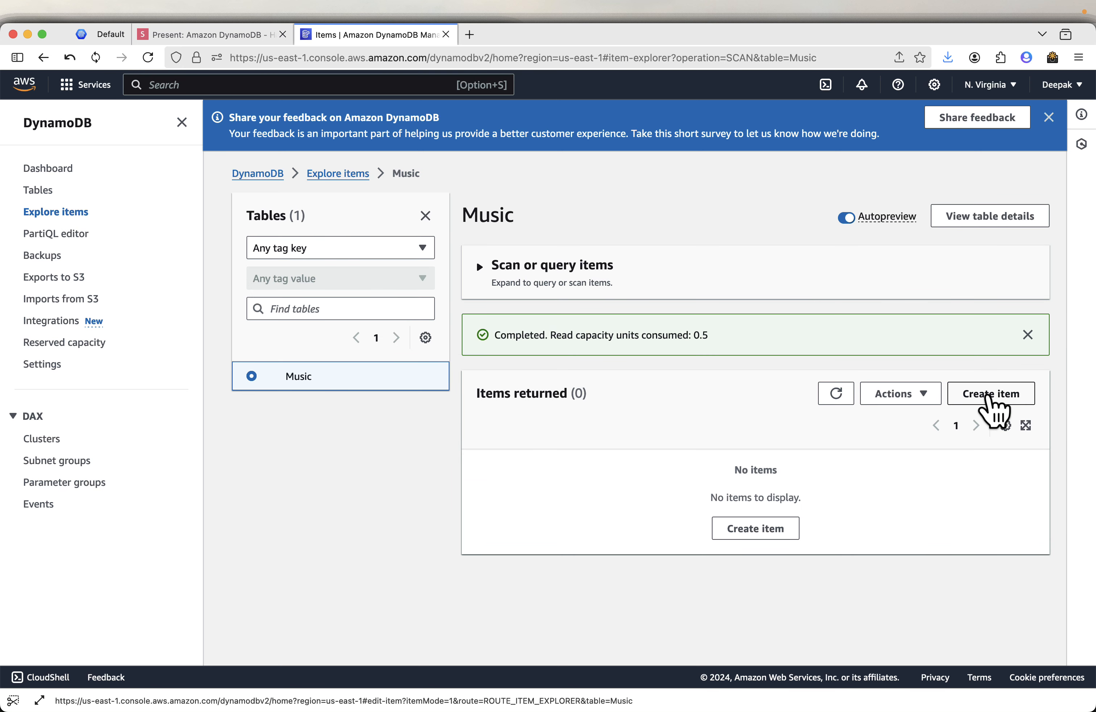
{"action": "left_click", "coordinate": [181, 122]}
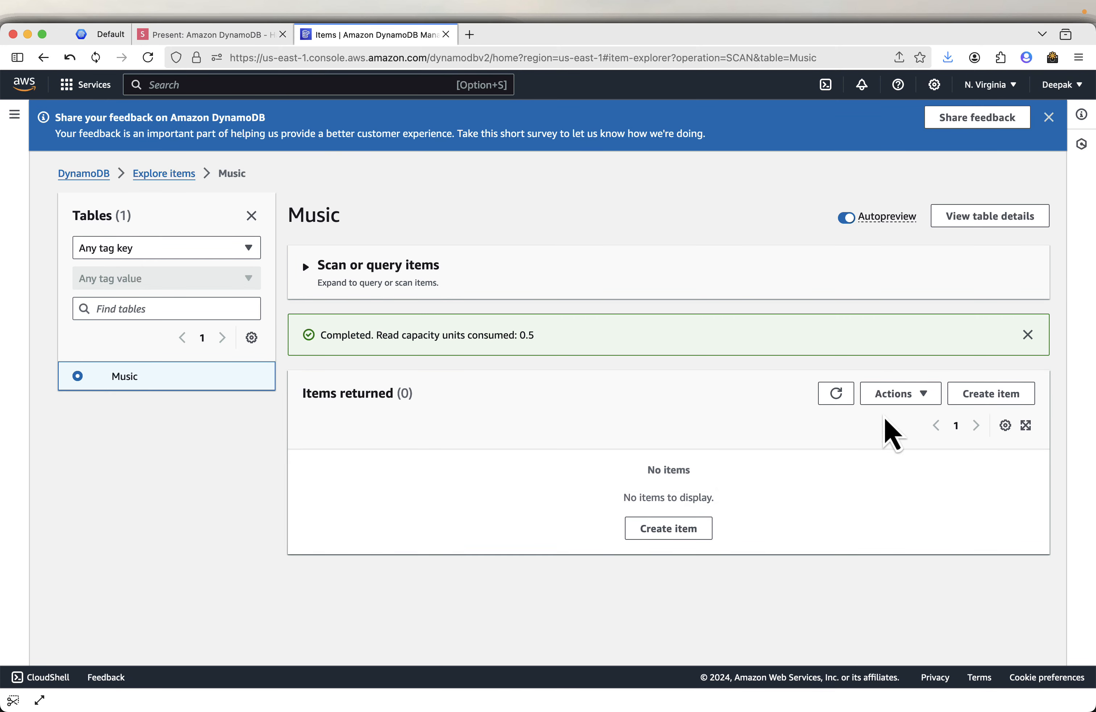
- Start a new item in the Music table and switch to the presentation, advancing to the "Create item - Item 1" slide
{"action": "left_click", "coordinate": [1004, 394]}
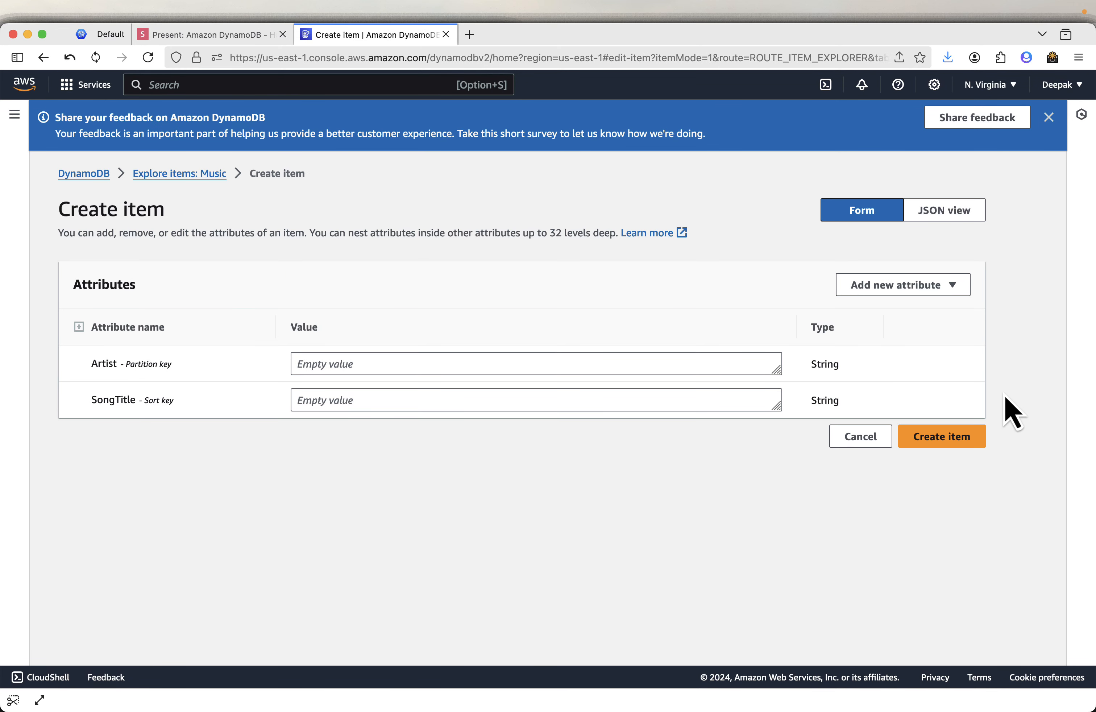
{"action": "double_click", "coordinate": [102, 363]}
{"action": "double_click", "coordinate": [102, 398]}
{"action": "left_click", "coordinate": [239, 37]}
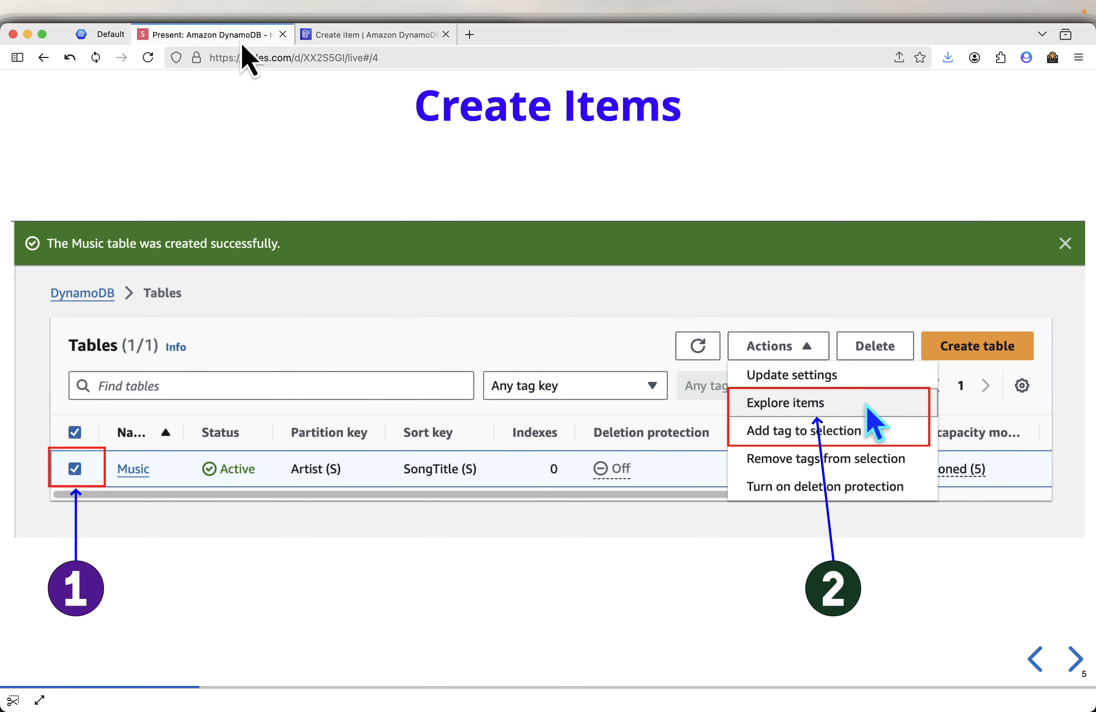
{"action": "left_click", "coordinate": [1067, 661]}
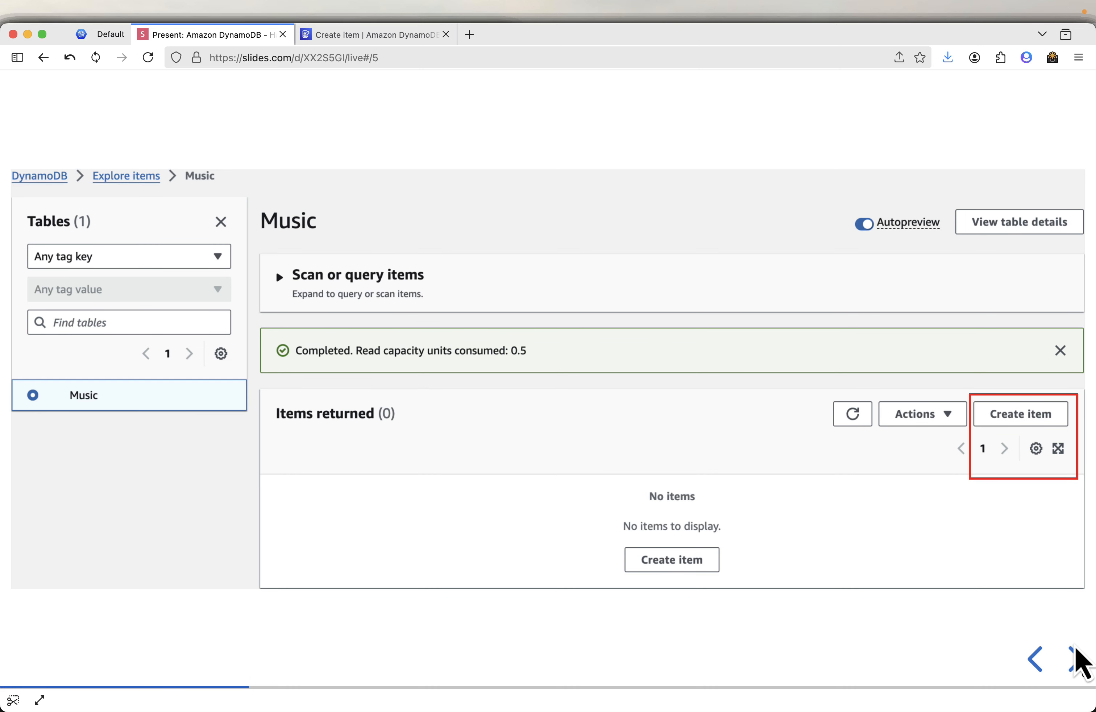
{"action": "left_click", "coordinate": [1074, 658]}
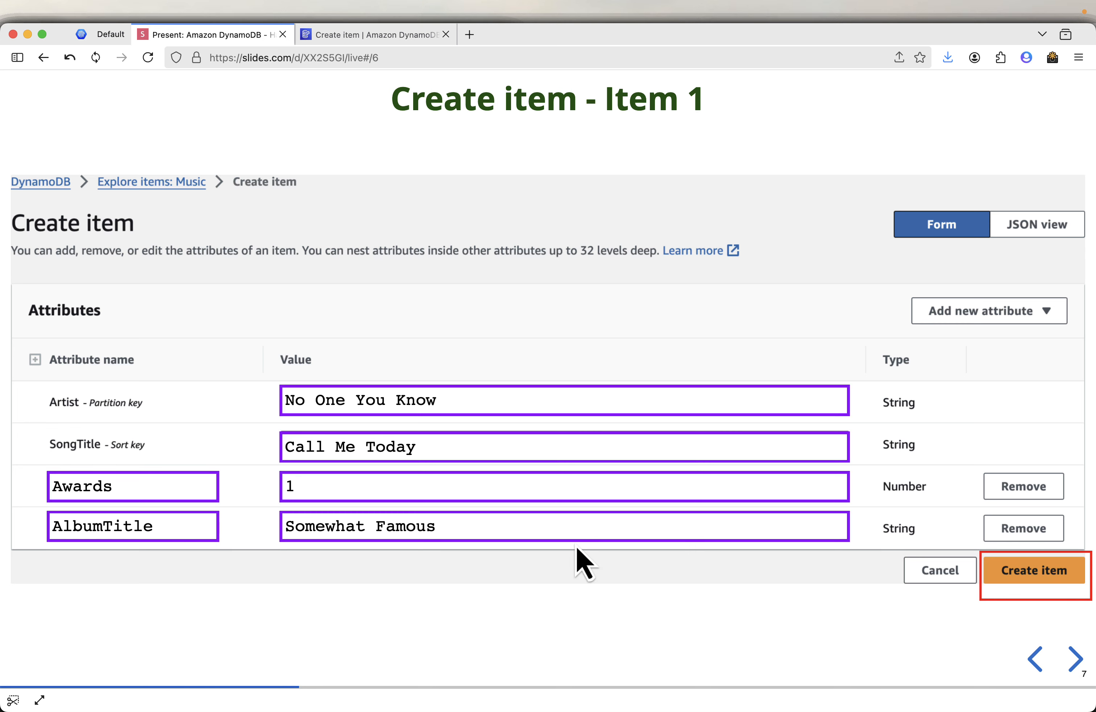
- Return to the DynamoDB console and add a String attribute named AlbumTitle to the new item
{"action": "left_click", "coordinate": [400, 36]}
{"action": "left_click", "coordinate": [895, 286]}
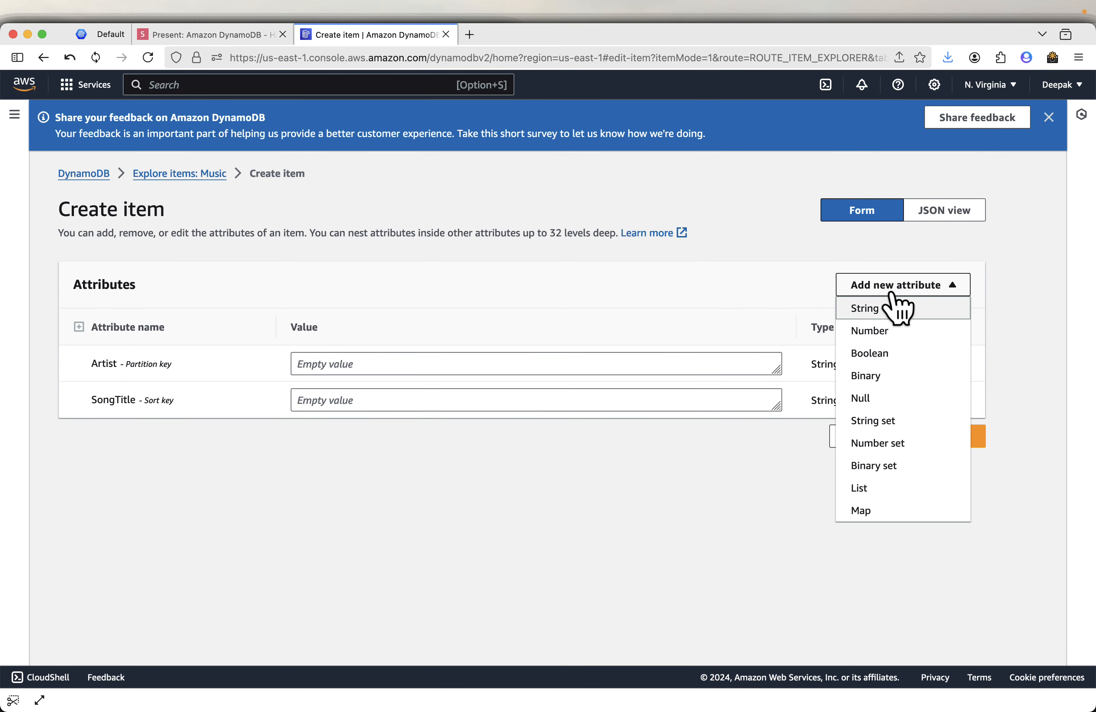
{"action": "left_click", "coordinate": [892, 310]}
{"action": "left_click", "coordinate": [127, 435]}
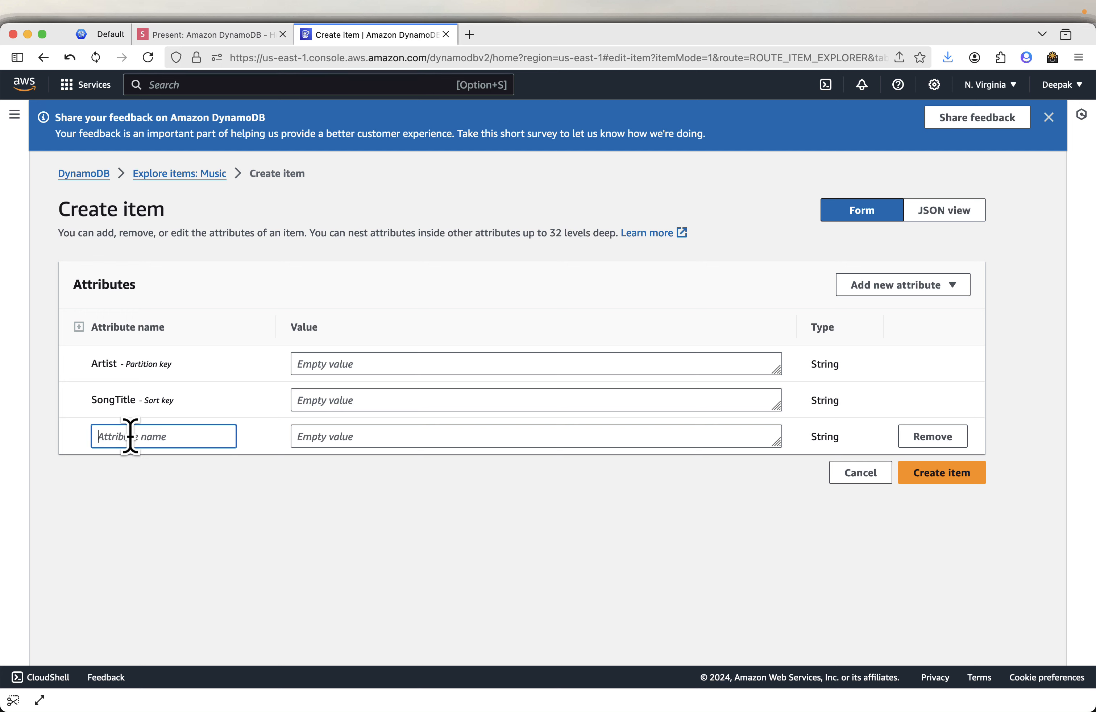
{"action": "right_click", "coordinate": [133, 435]}
{"action": "left_click", "coordinate": [161, 517]}
- Copy the attribute name Awards from the Item 1 slide and add it to the item as a Number attribute
{"action": "left_click", "coordinate": [210, 34]}
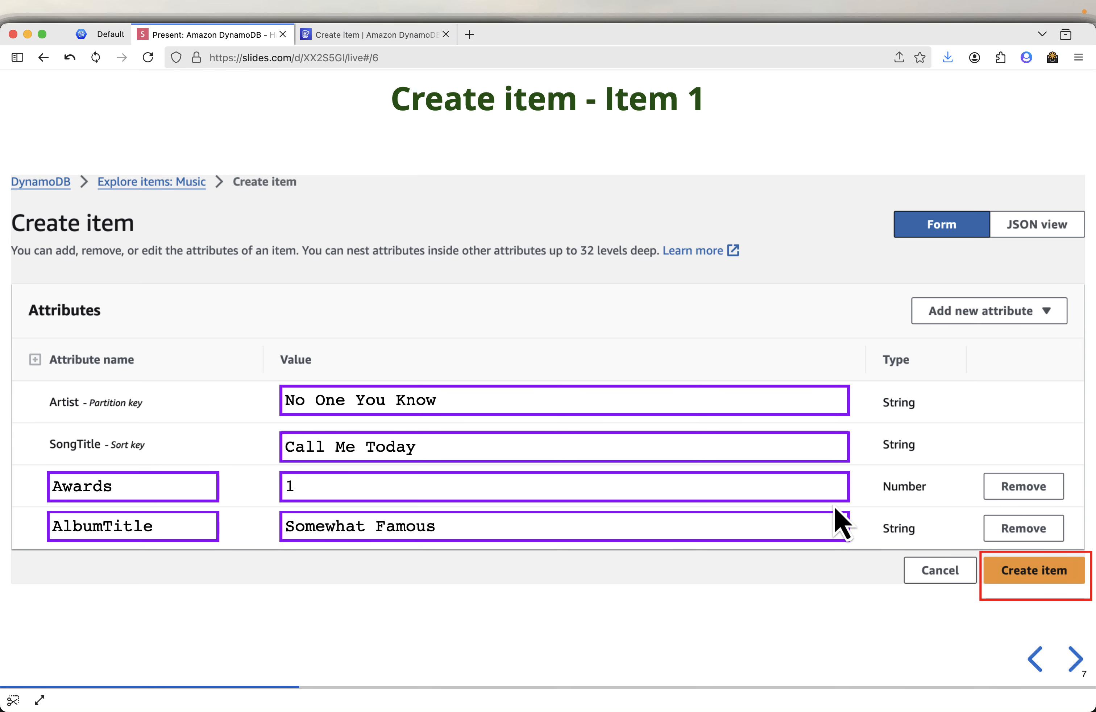
{"action": "left_click", "coordinate": [373, 37]}
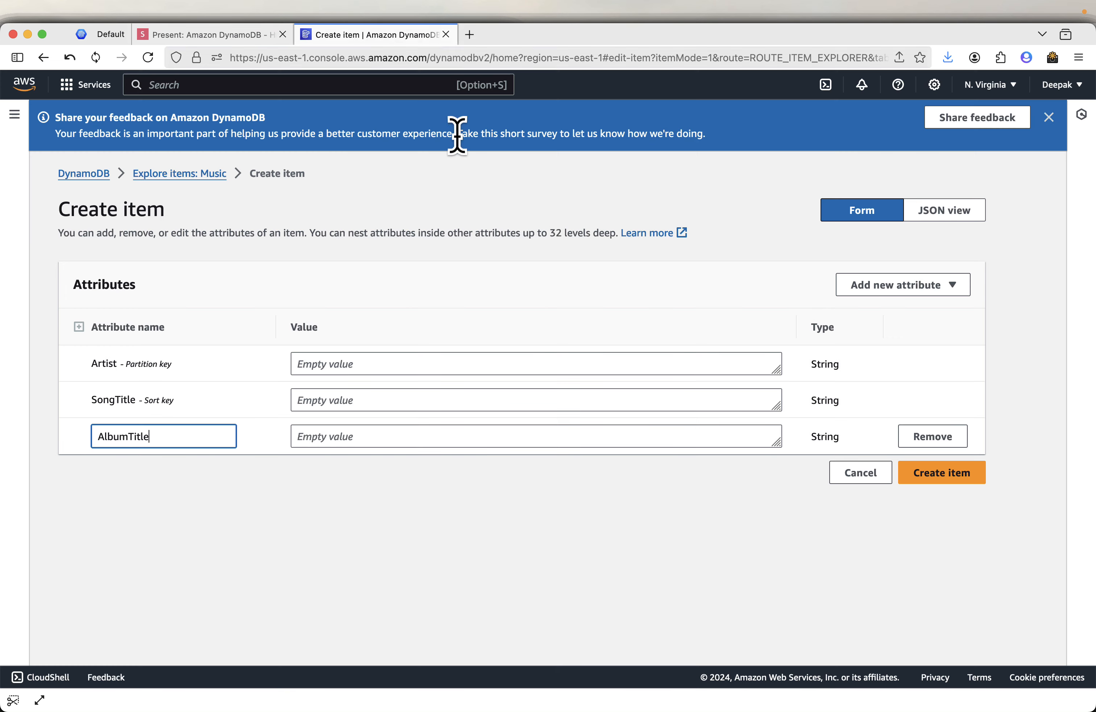
{"action": "left_click", "coordinate": [883, 286]}
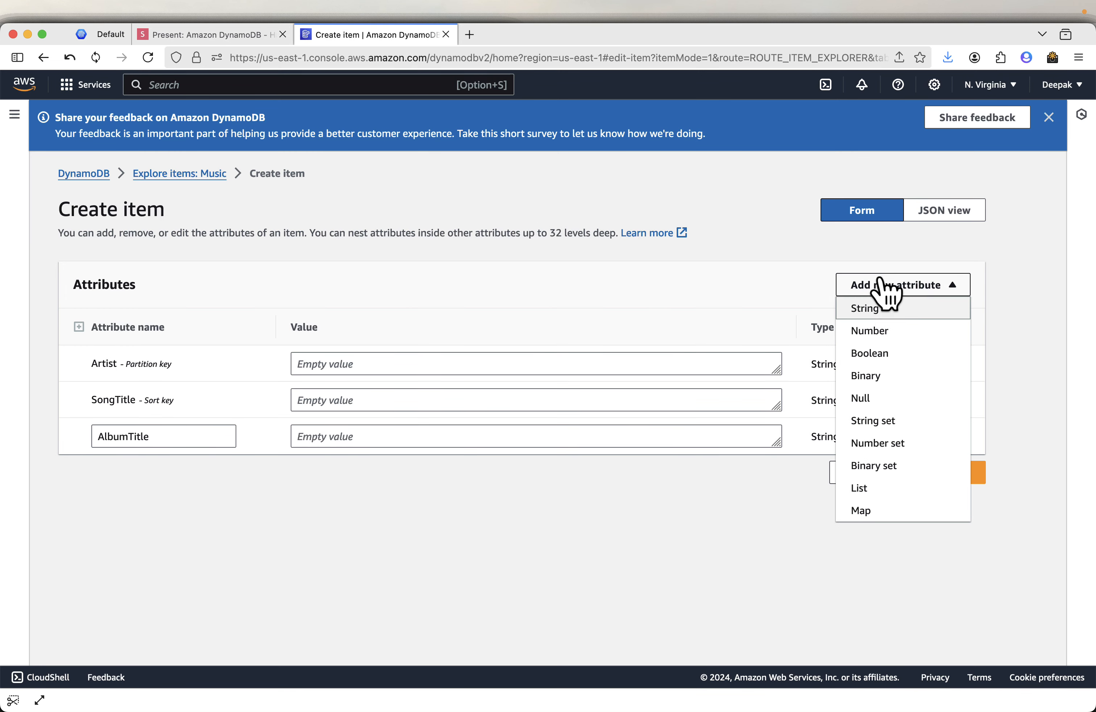
{"action": "left_click", "coordinate": [886, 331]}
{"action": "left_click", "coordinate": [165, 472]}
{"action": "right_click", "coordinate": [166, 473]}
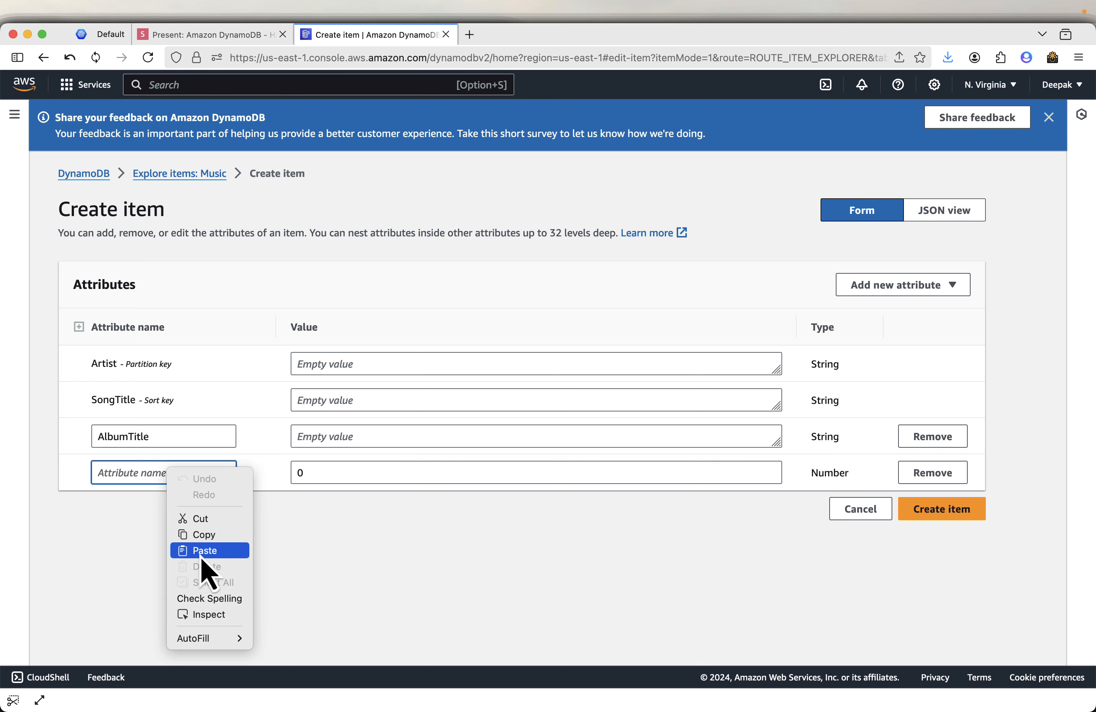
{"action": "left_click", "coordinate": [201, 550]}
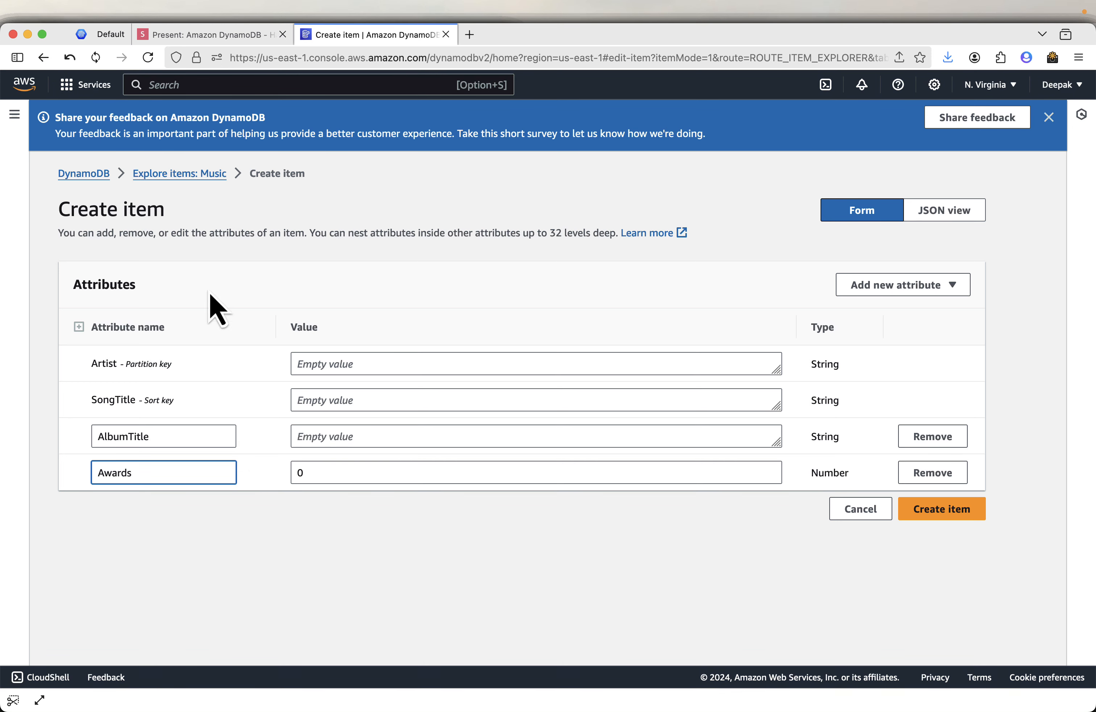
- Copy the key values from the slide, setting Artist to No One You Know and SongTitle to Call Me Today
{"action": "left_click", "coordinate": [195, 38]}
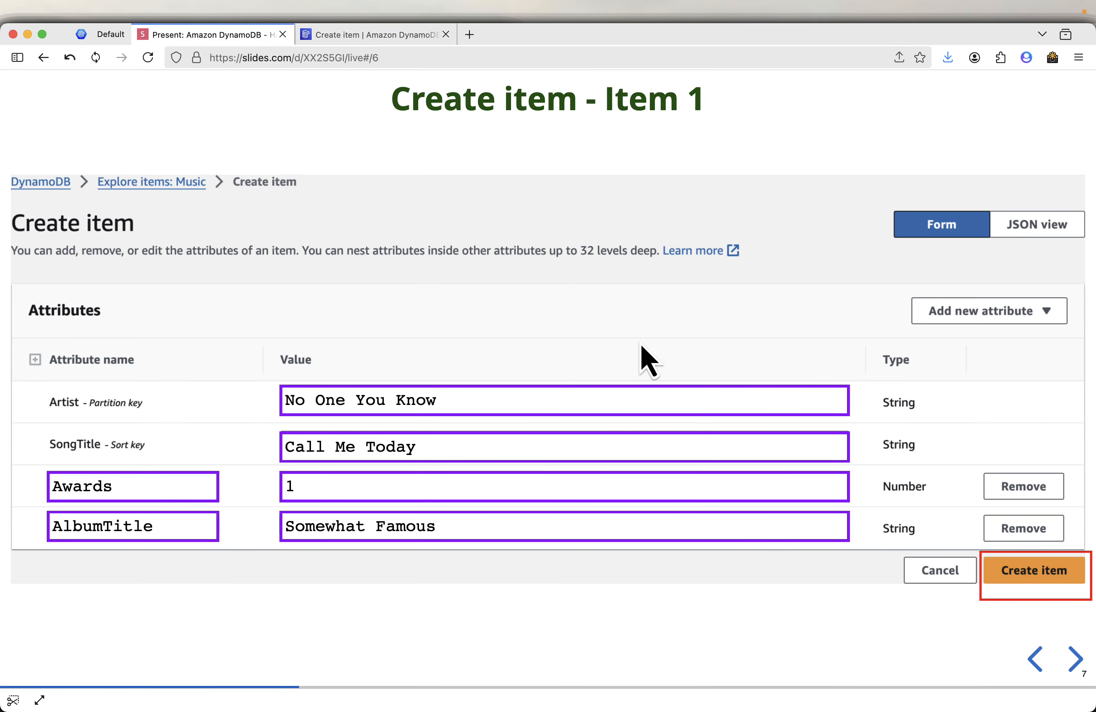
{"action": "left_click", "coordinate": [356, 36]}
{"action": "left_click", "coordinate": [357, 359]}
{"action": "right_click", "coordinate": [358, 361]}
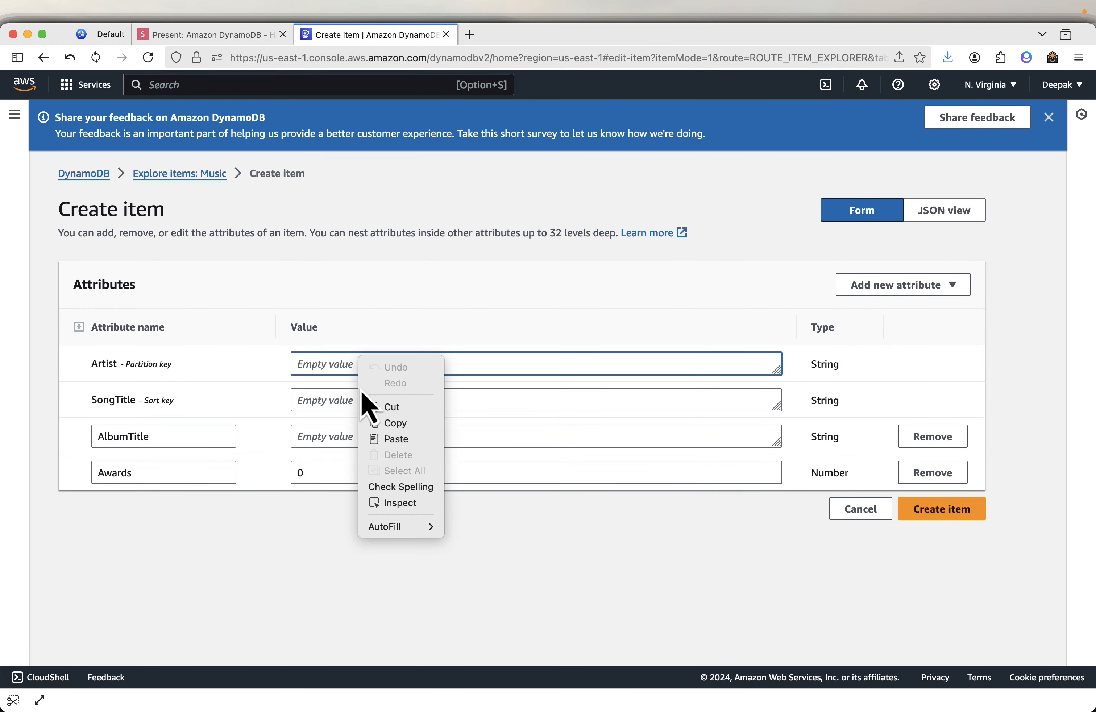
{"action": "left_click", "coordinate": [370, 439]}
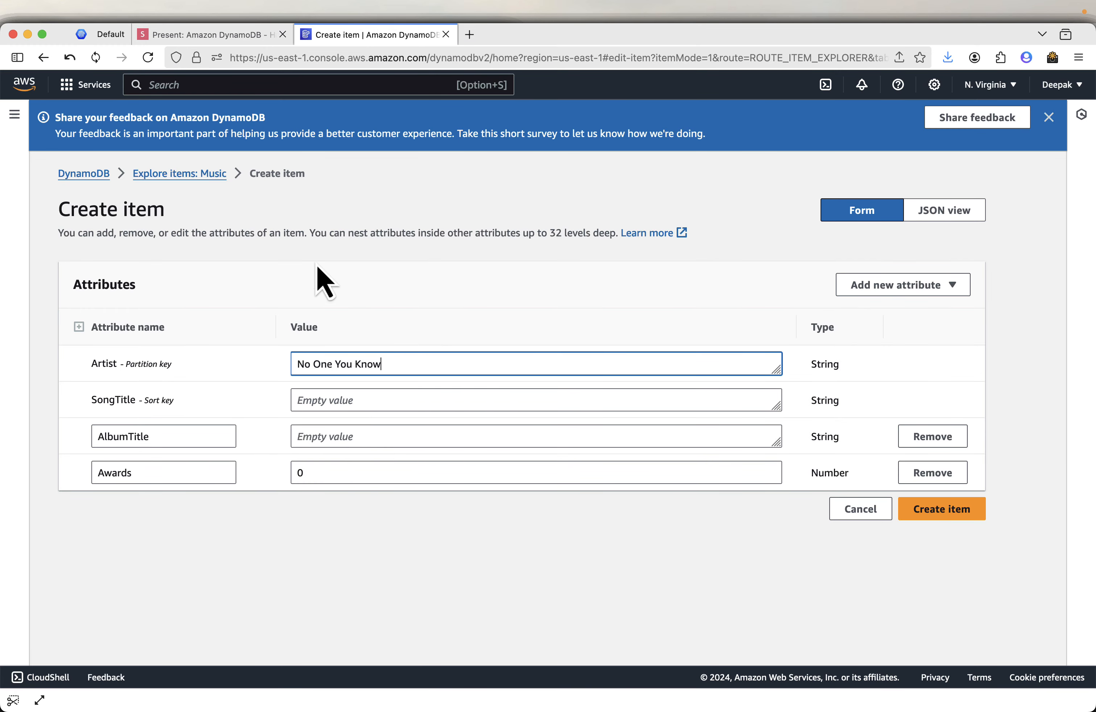
{"action": "left_click", "coordinate": [241, 40]}
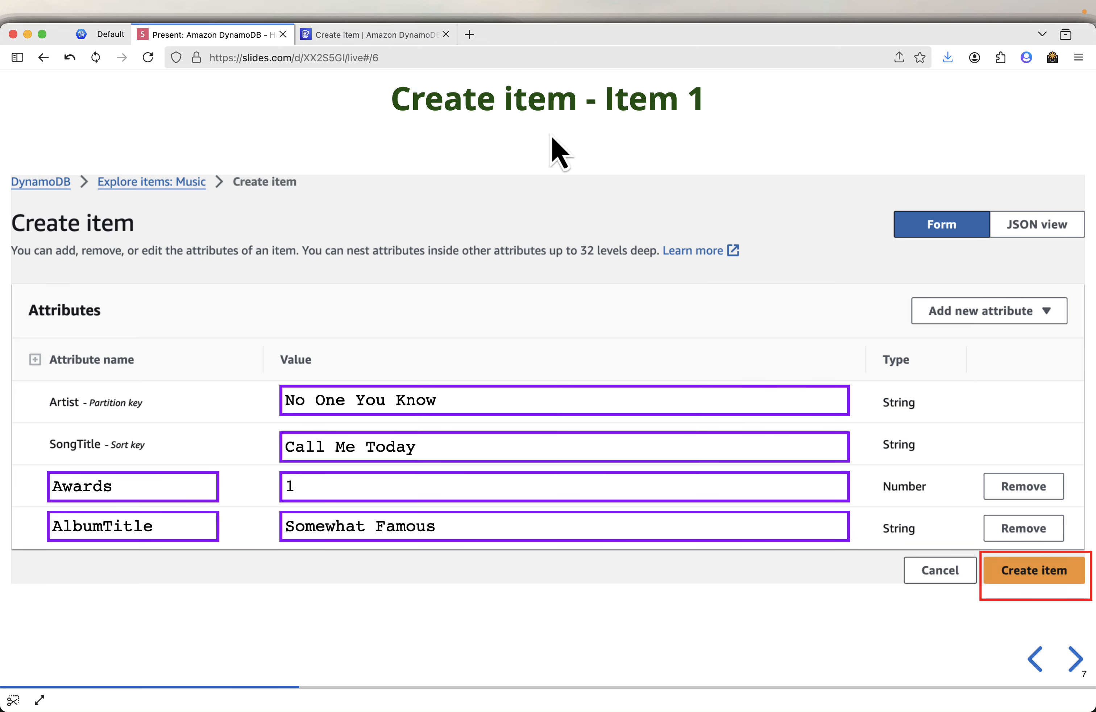
{"action": "left_click", "coordinate": [372, 36]}
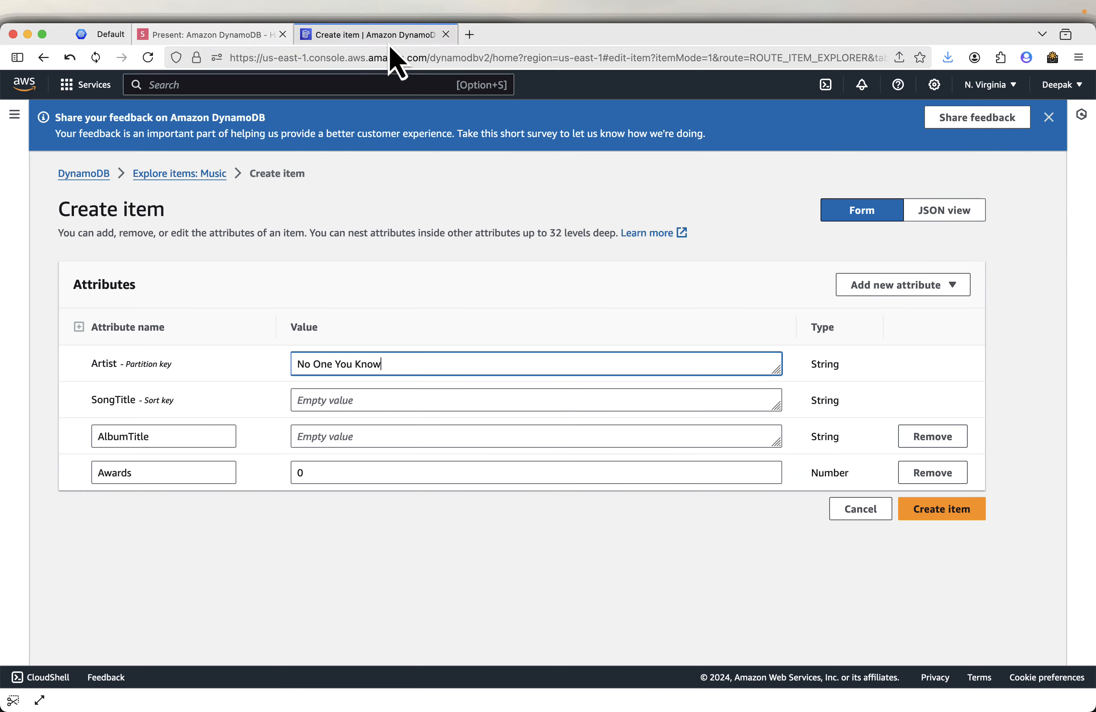
{"action": "left_click", "coordinate": [341, 400]}
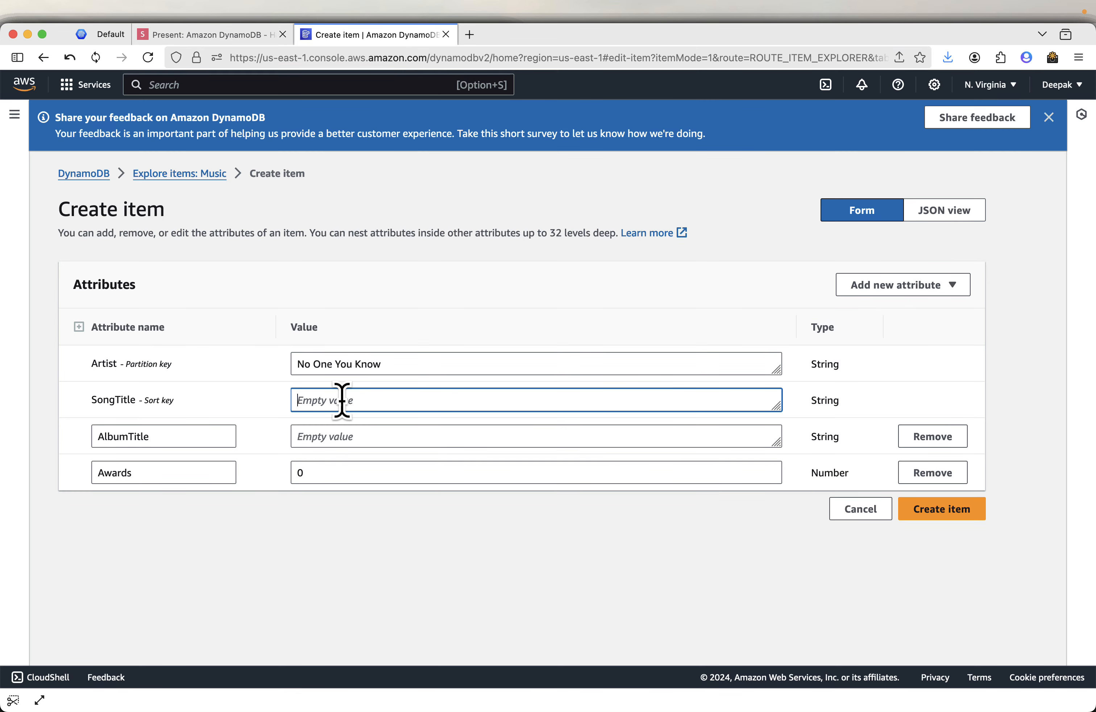
- Copy the album value from the slide and set AlbumTitle to Somewhat Famous
{"action": "left_click", "coordinate": [214, 38]}
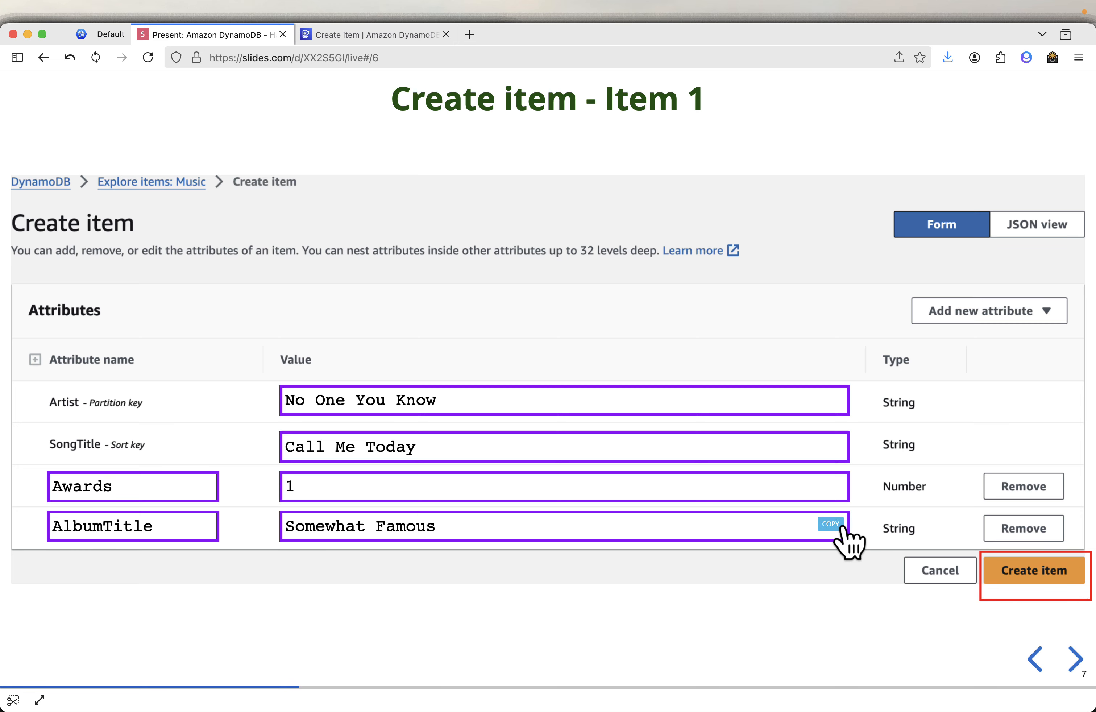
{"action": "left_click", "coordinate": [418, 36]}
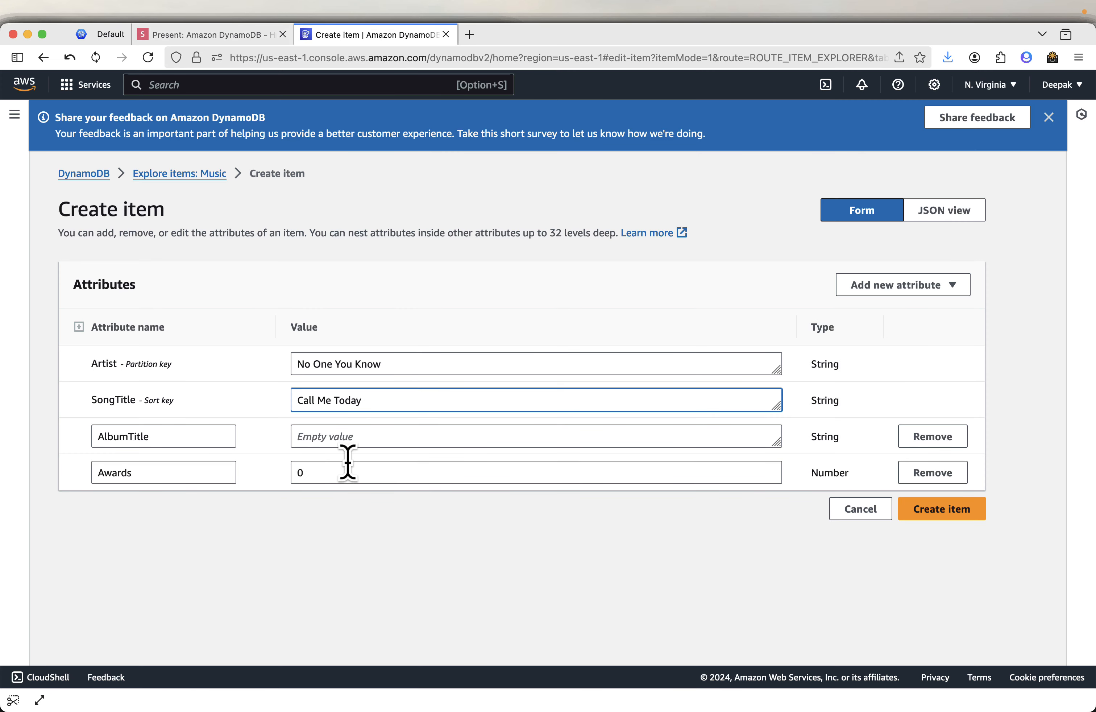
{"action": "left_click", "coordinate": [346, 437]}
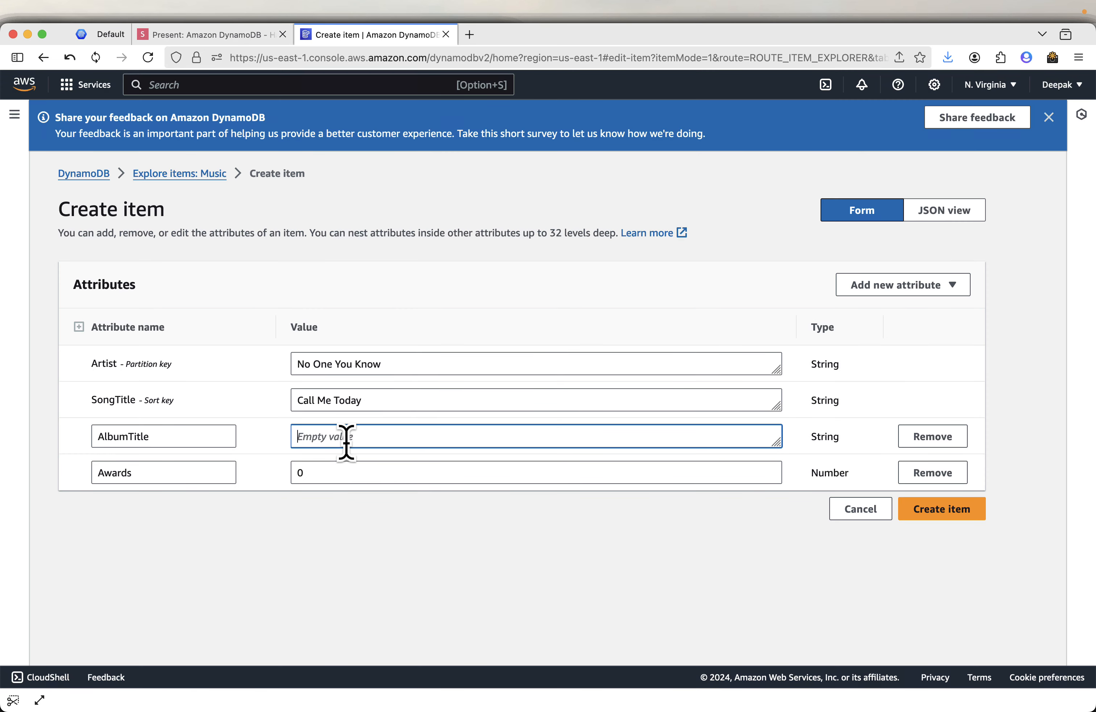
- Set the Awards value to 1 as given on the slide and create the first item
{"action": "left_click", "coordinate": [199, 37]}
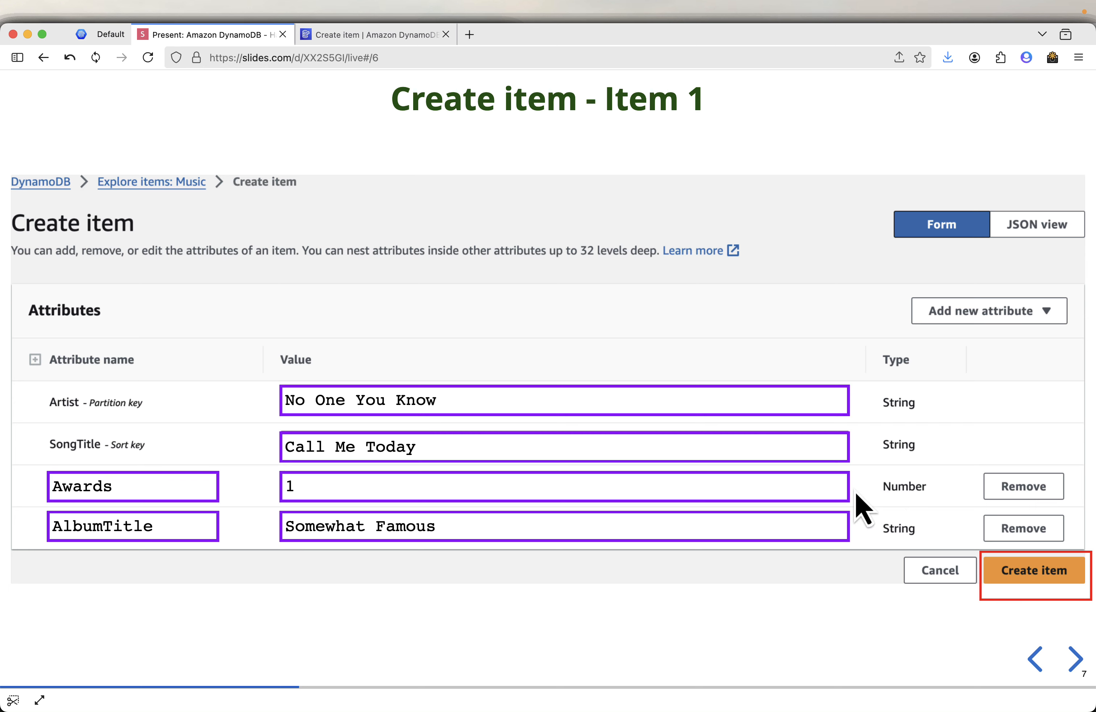
{"action": "left_click", "coordinate": [430, 36]}
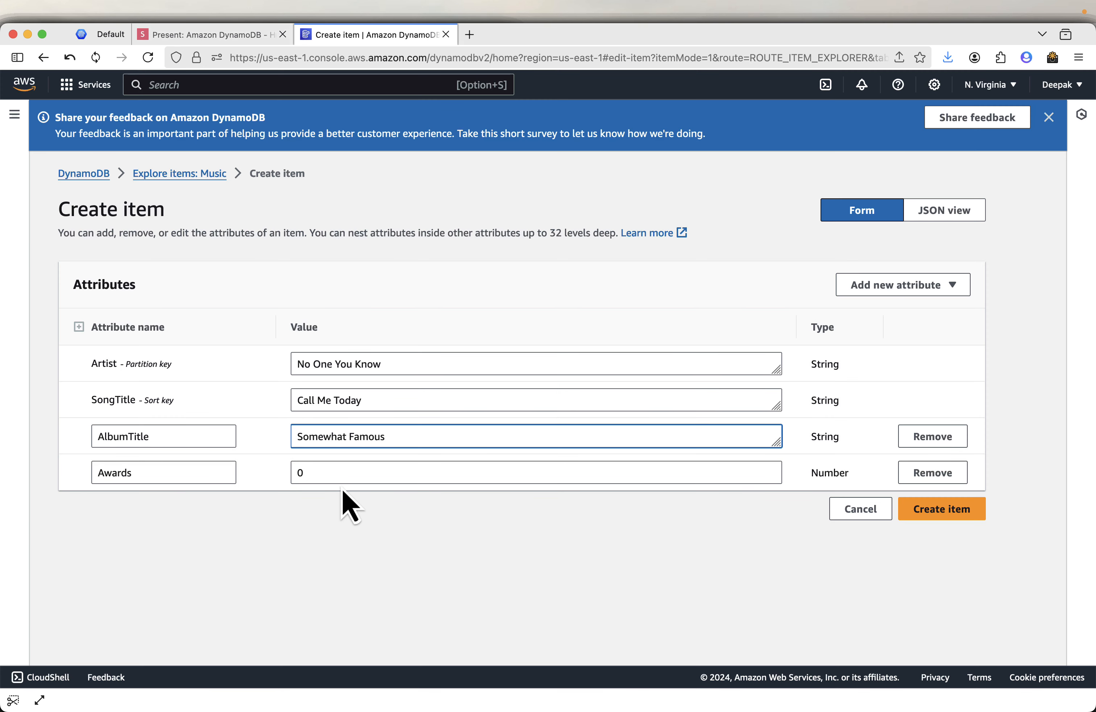
{"action": "left_click", "coordinate": [346, 472]}
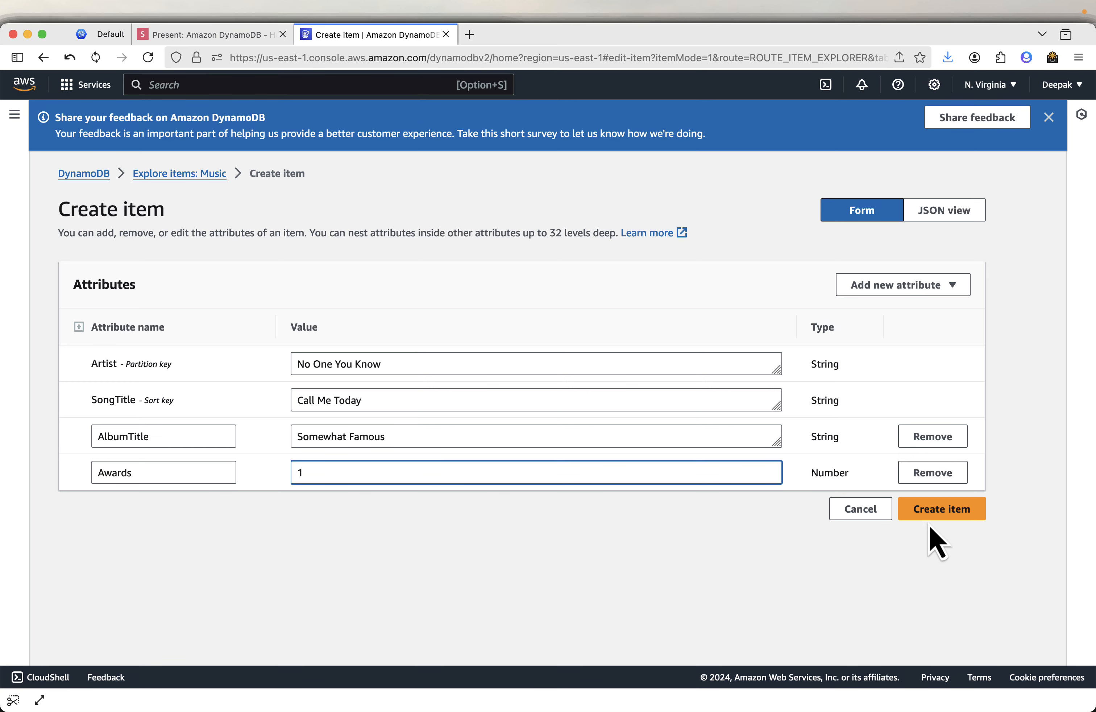
{"action": "left_click", "coordinate": [937, 510]}
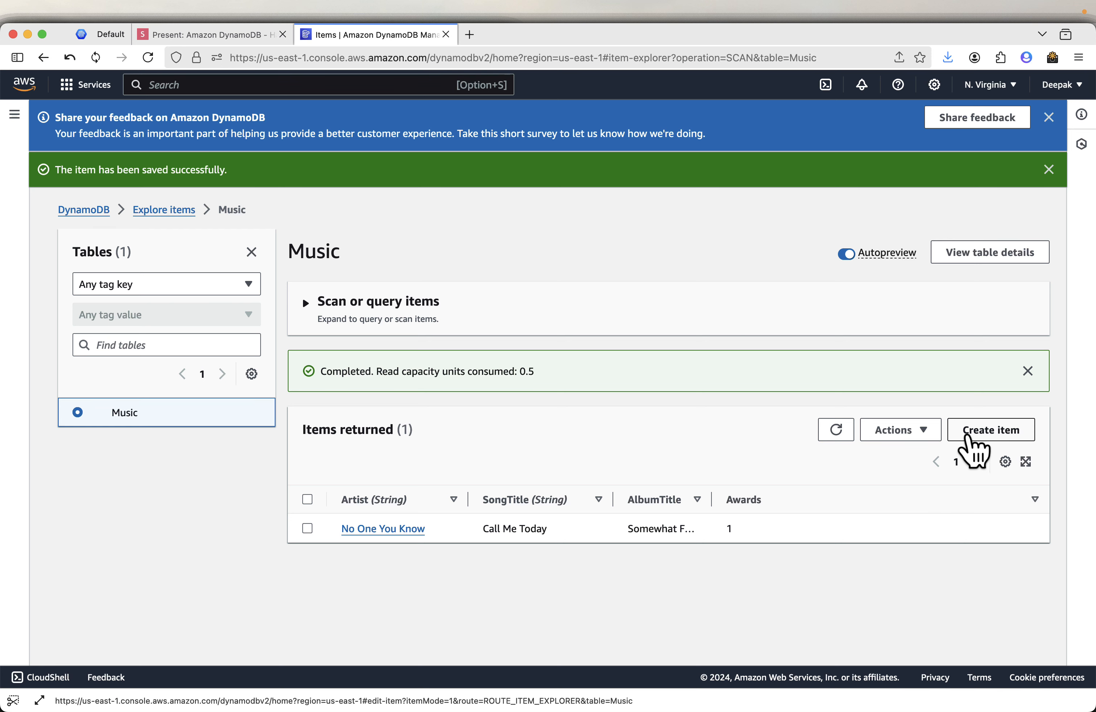
- Start a second item in the Music table and advance the presentation to the "Create item - Item 2" slide
{"action": "left_click", "coordinate": [967, 437]}
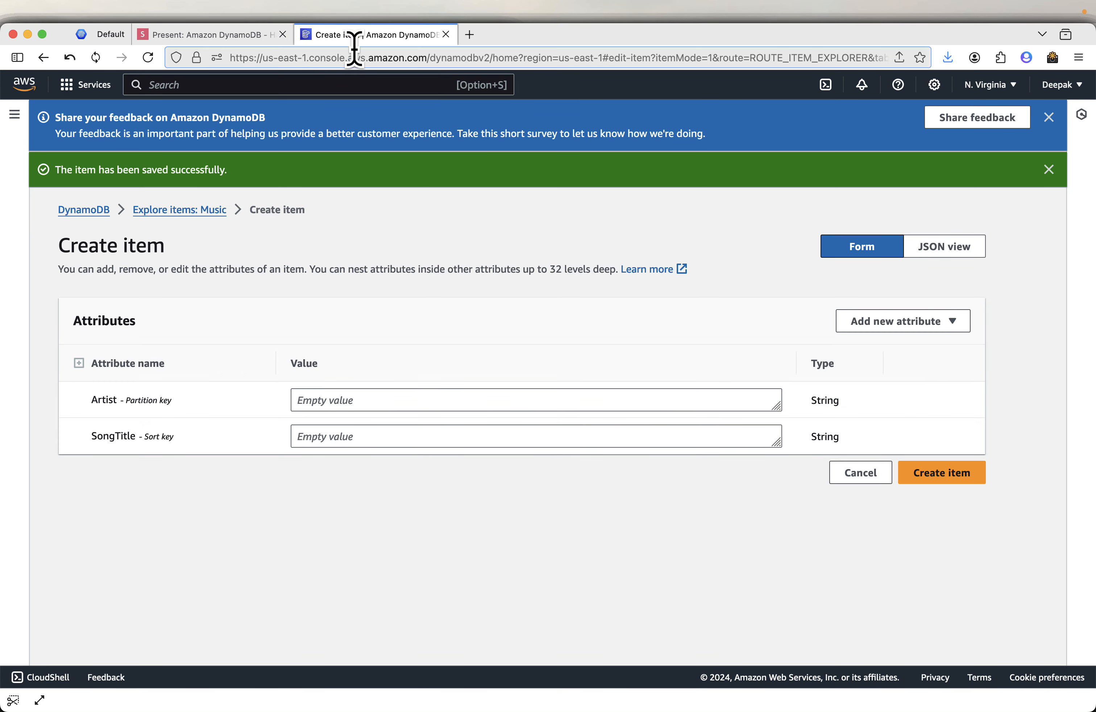
{"action": "left_click", "coordinate": [227, 44]}
{"action": "key", "text": "Right"}
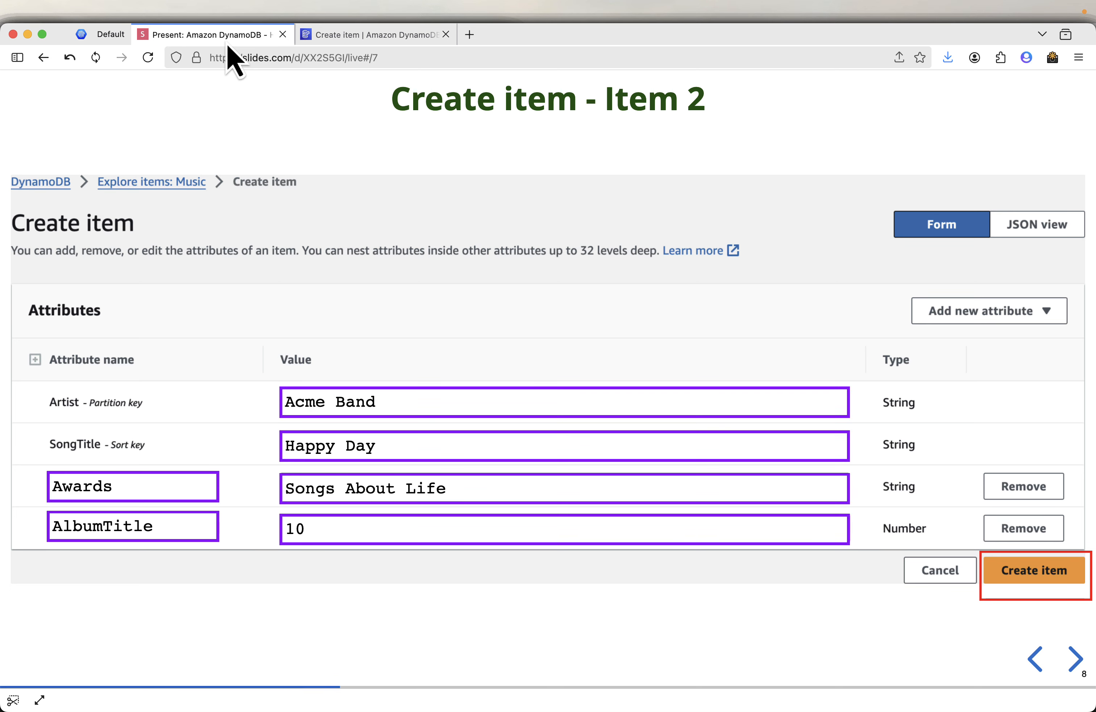
- Add a String attribute to the second item and name it AlbumTitle, copying the name from the Item 2 slide
{"action": "left_click", "coordinate": [200, 485]}
{"action": "left_click", "coordinate": [357, 36]}
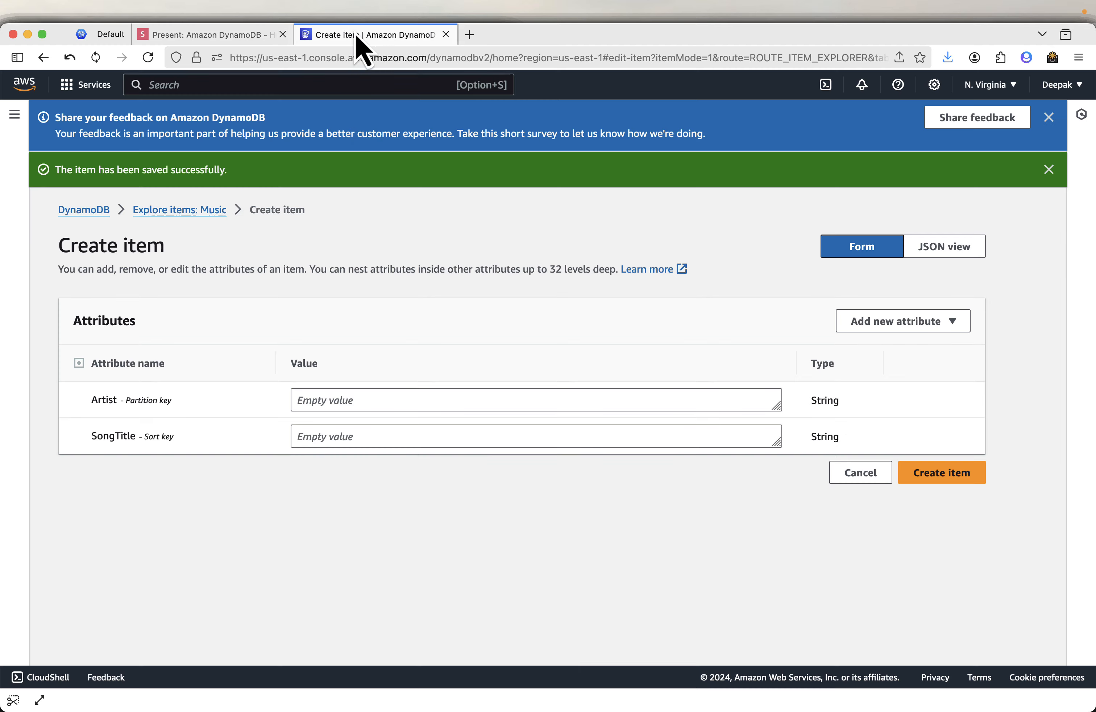
{"action": "left_click", "coordinate": [868, 323]}
{"action": "left_click", "coordinate": [875, 347]}
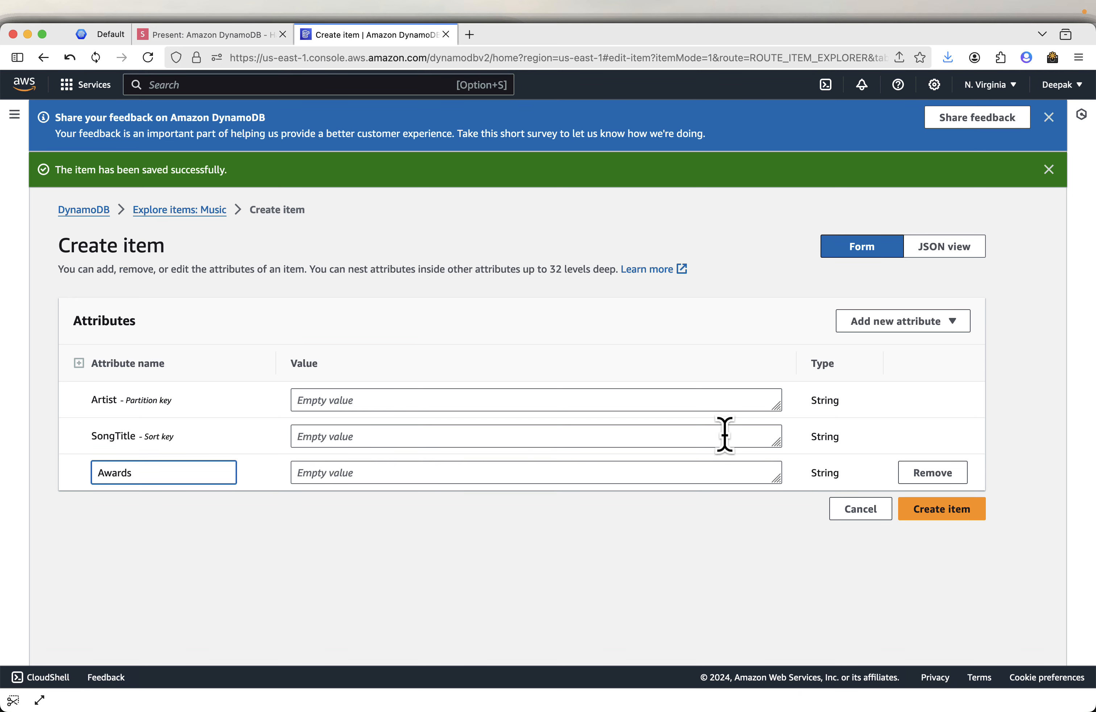
{"action": "left_click", "coordinate": [227, 34]}
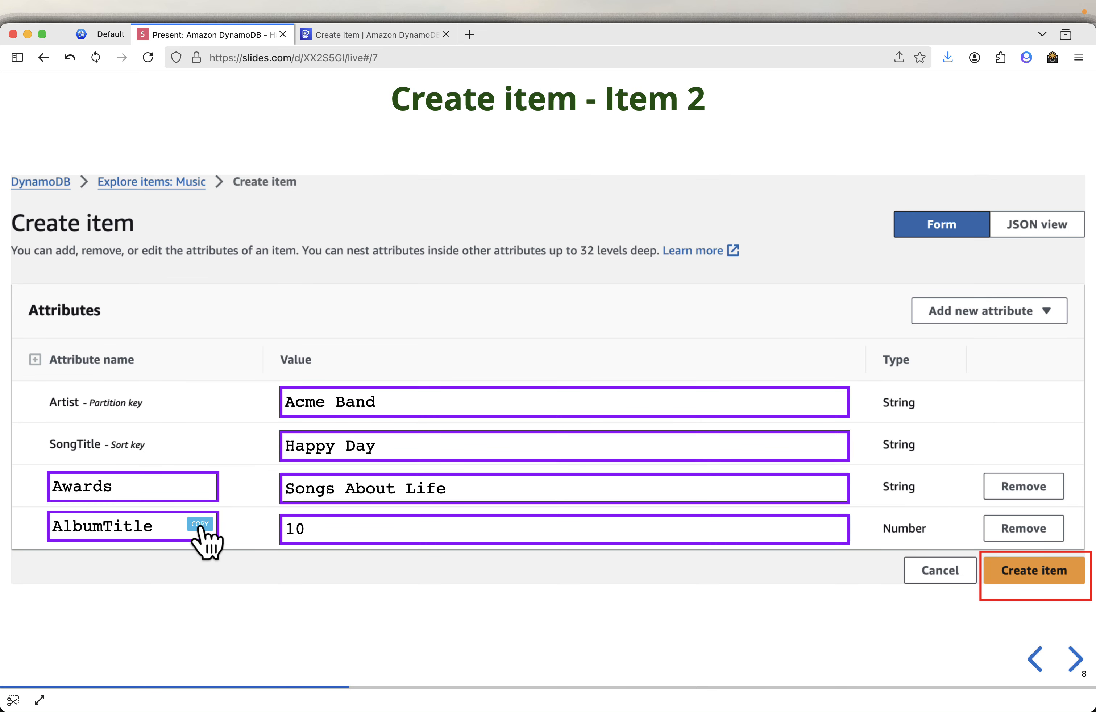
{"action": "left_click", "coordinate": [390, 32]}
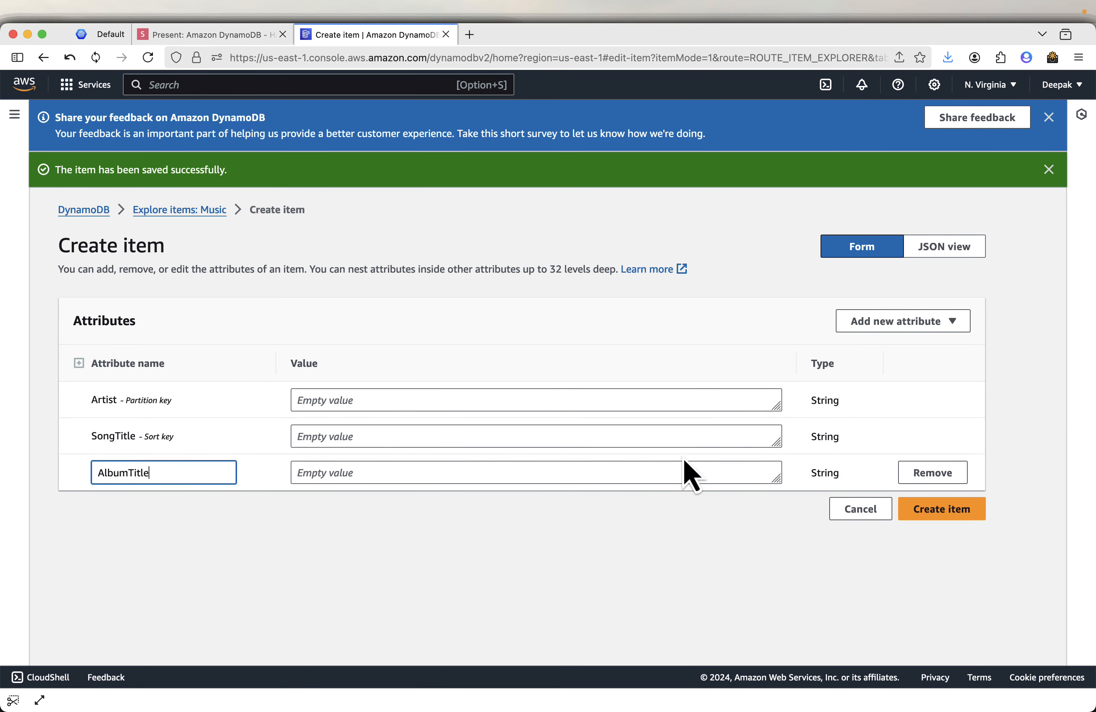
- Add a Number attribute to the second item and name it Awards, copying the name from the slide
{"action": "left_click", "coordinate": [902, 322]}
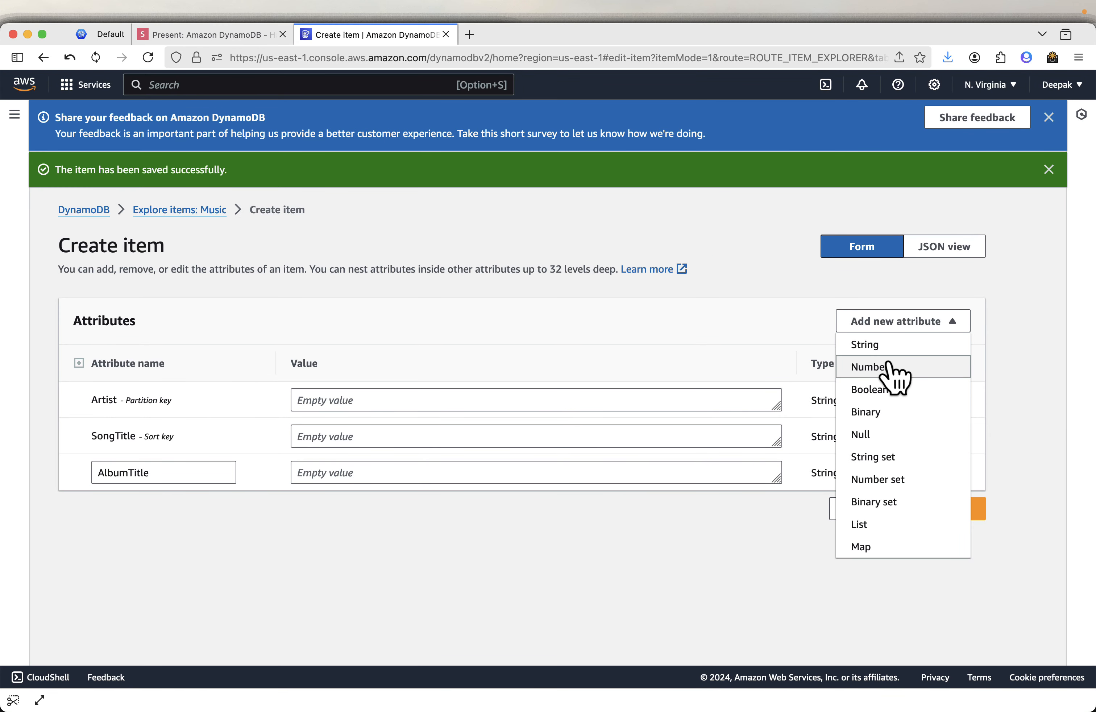
{"action": "left_click", "coordinate": [868, 367]}
{"action": "left_click", "coordinate": [193, 511]}
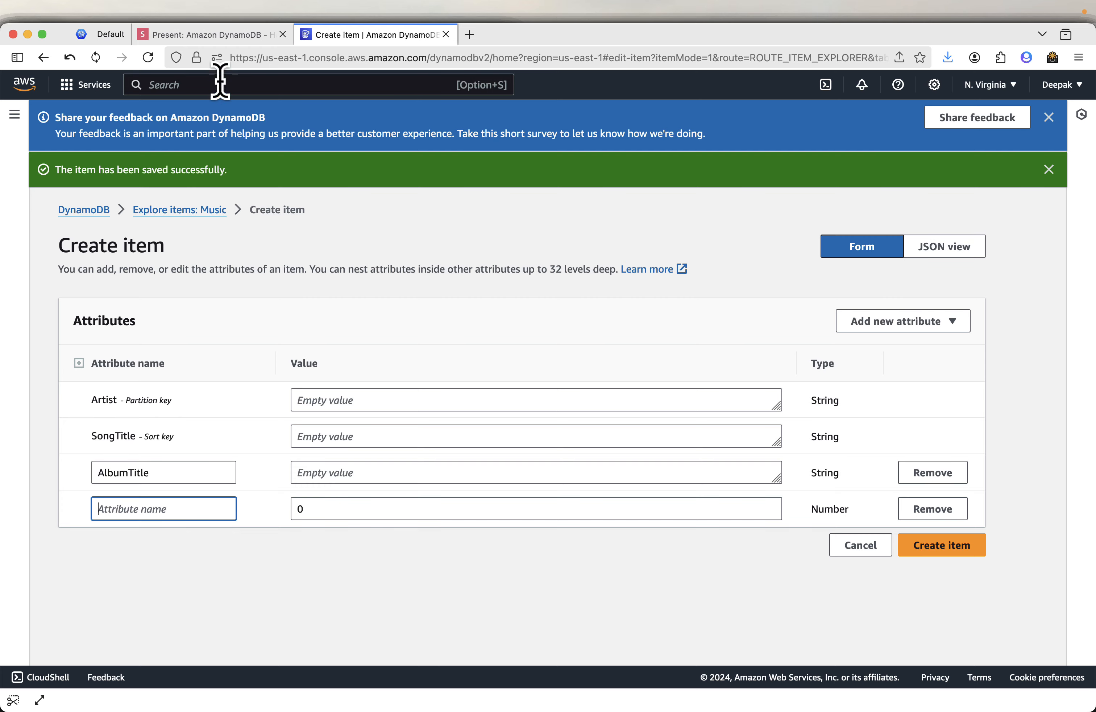
{"action": "left_click", "coordinate": [217, 35]}
{"action": "left_click", "coordinate": [203, 484]}
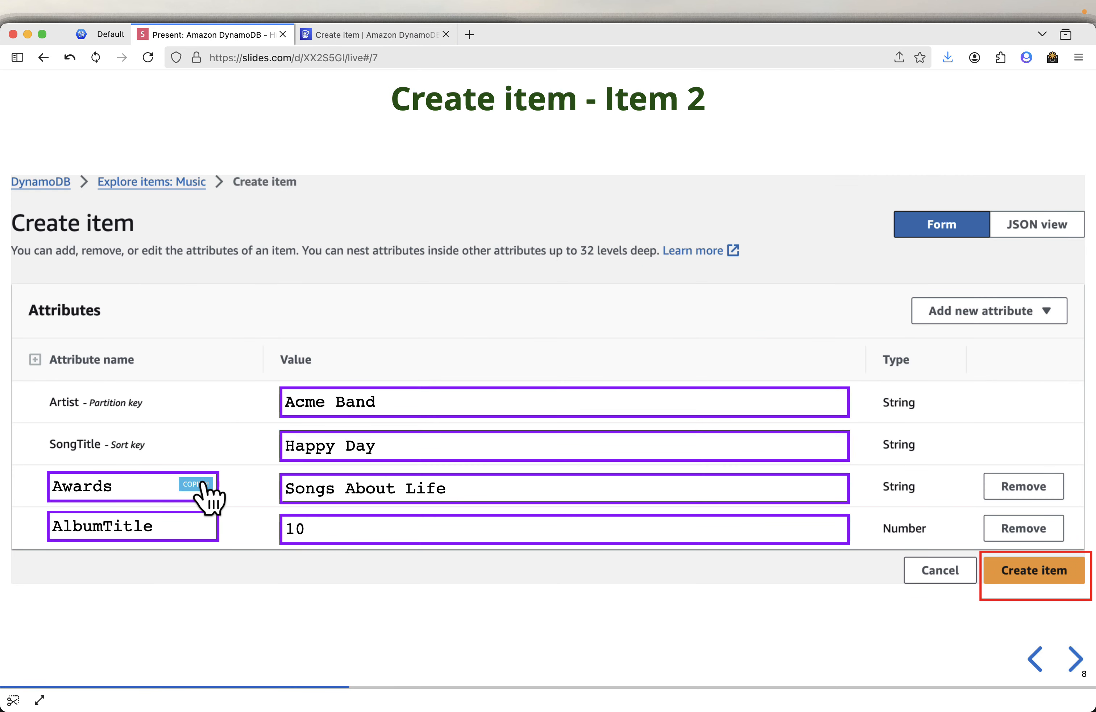
{"action": "left_click", "coordinate": [370, 36]}
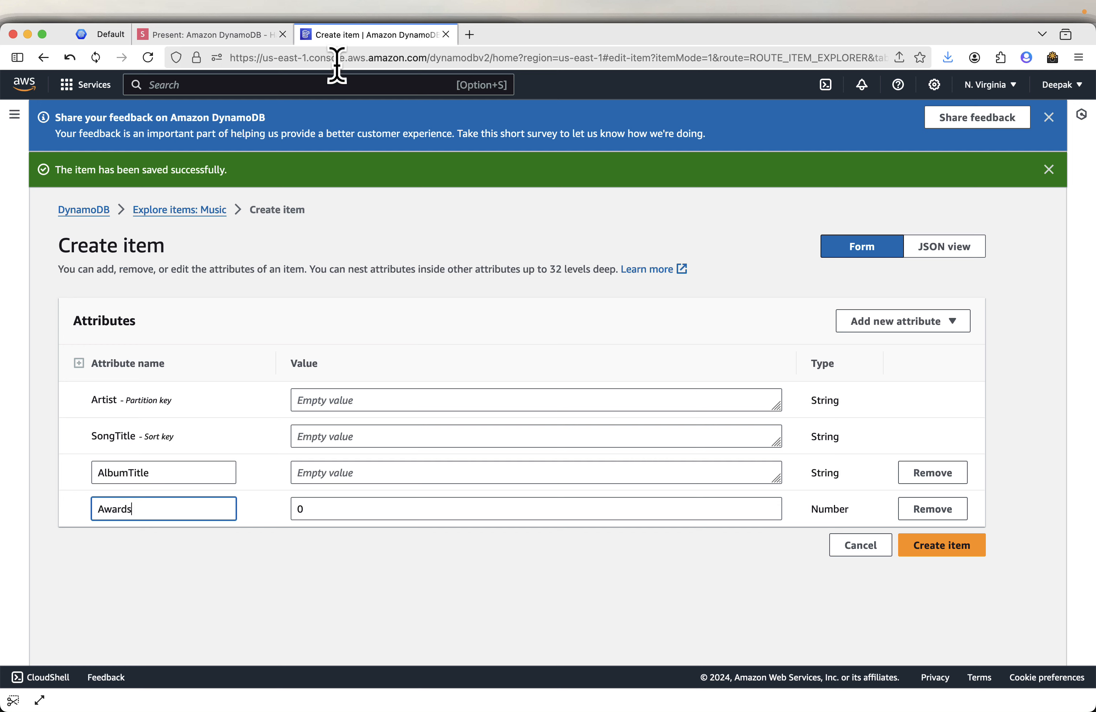
- Set the second item's Artist value to Acme Band and its SongTitle value to Happy Day, copying both from the Item 2 slide
{"action": "left_click", "coordinate": [236, 40]}
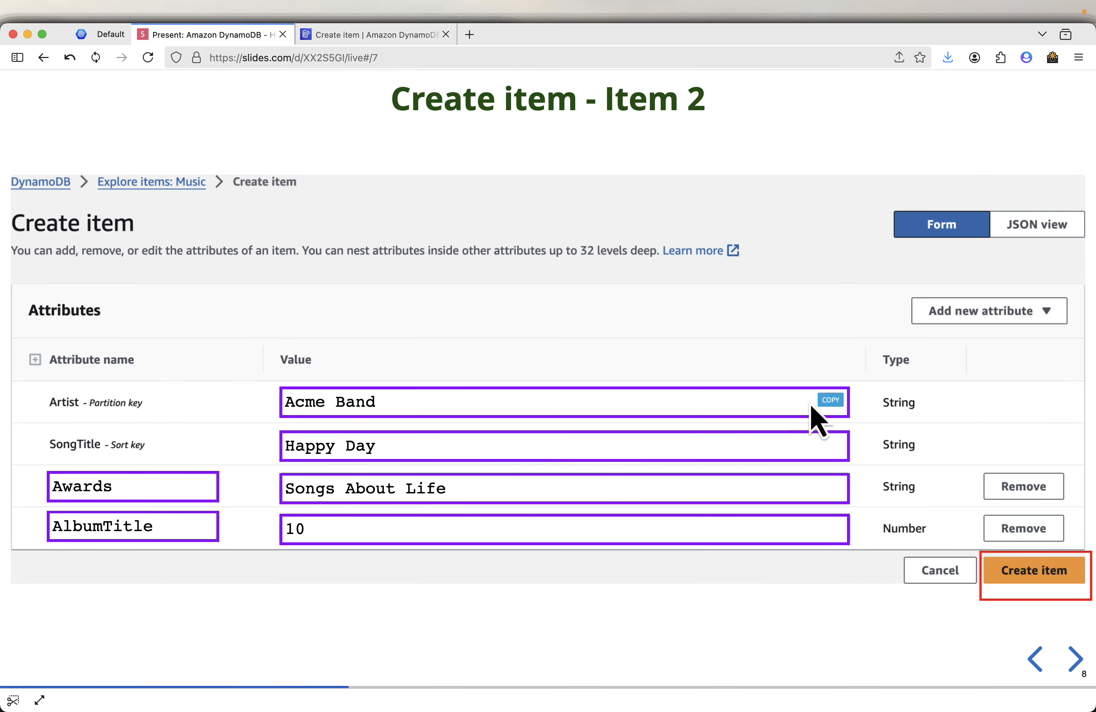
{"action": "left_click", "coordinate": [827, 400]}
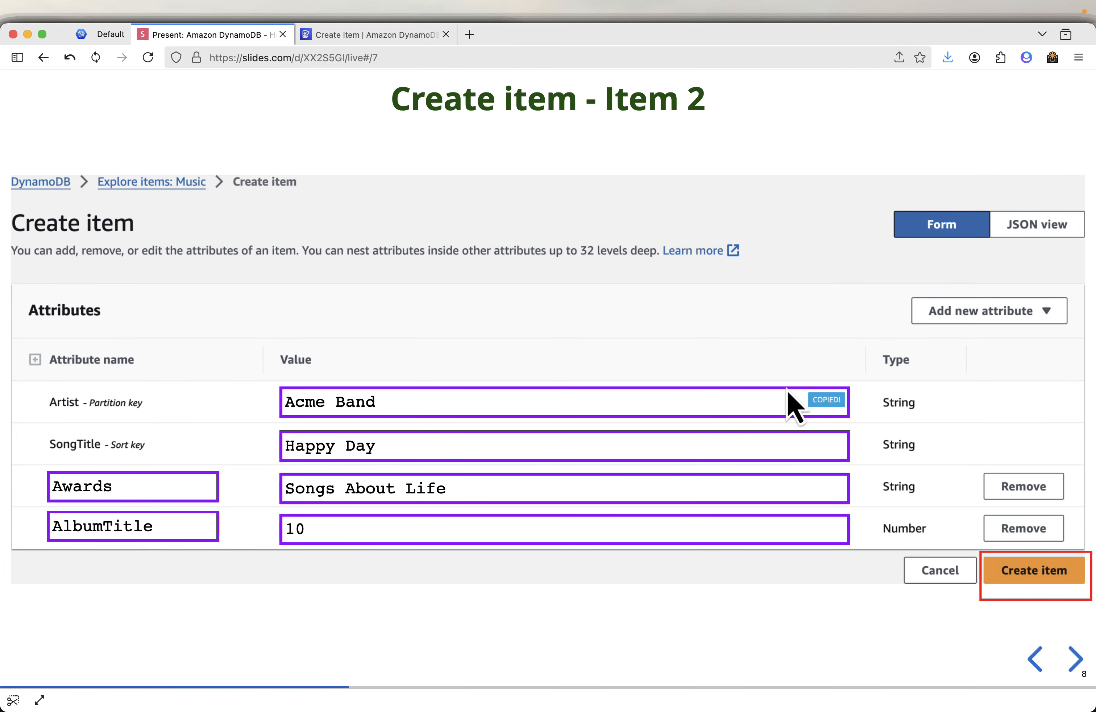
{"action": "left_click", "coordinate": [384, 37]}
{"action": "left_click", "coordinate": [341, 391]}
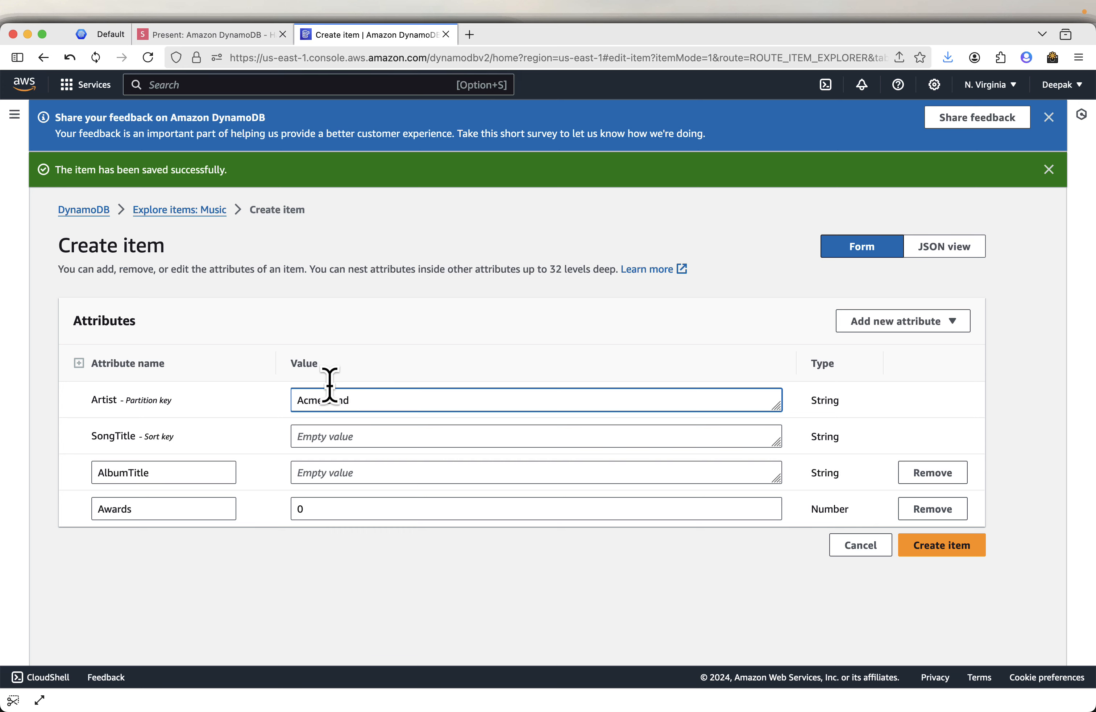
{"action": "left_click", "coordinate": [273, 35]}
{"action": "mouse_move", "coordinate": [769, 439]}
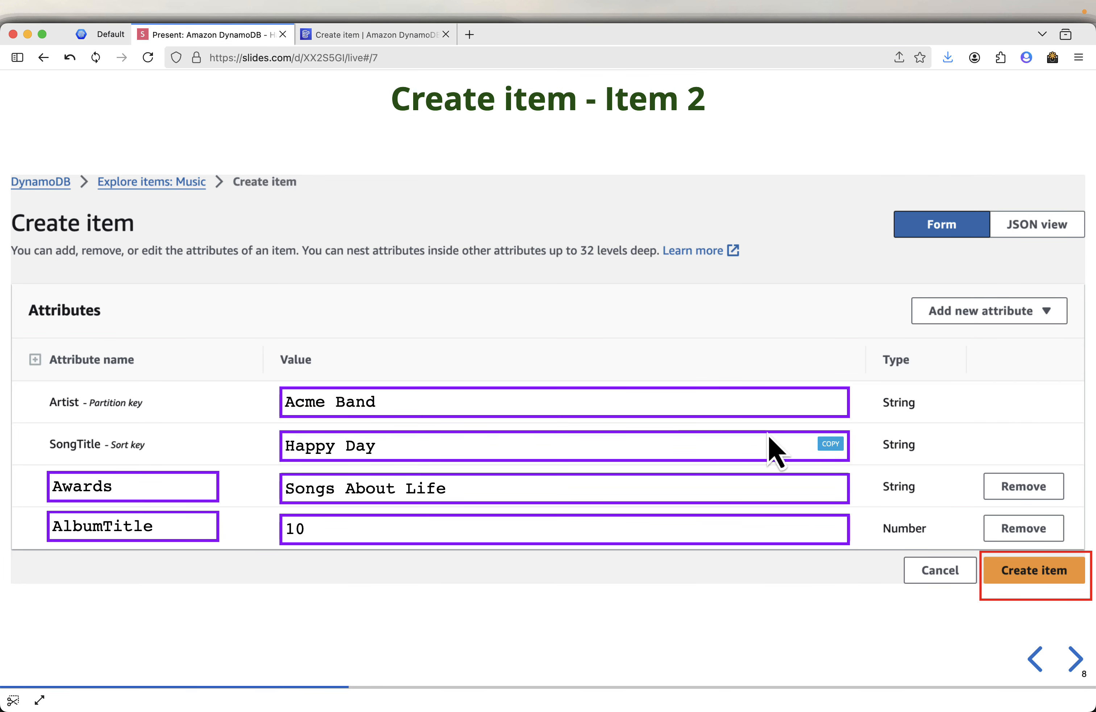
{"action": "left_click", "coordinate": [358, 39]}
{"action": "left_click", "coordinate": [328, 435]}
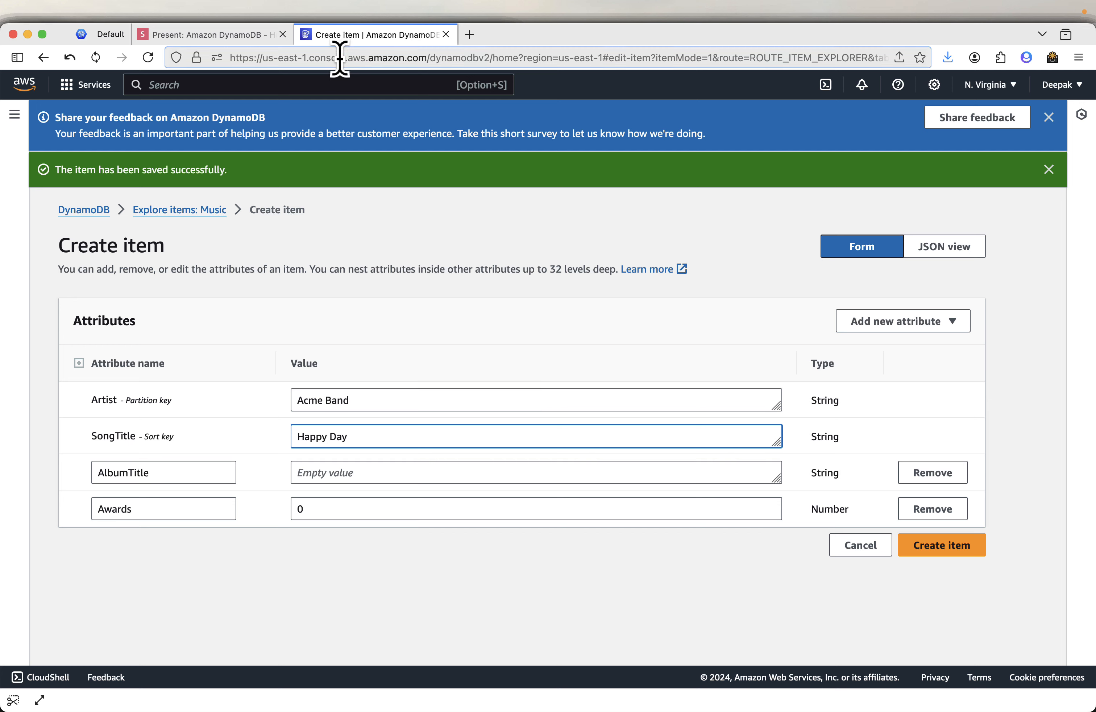
- Copy Songs About Life from the Item 2 slide into the second item's AlbumTitle value
{"action": "left_click", "coordinate": [257, 36]}
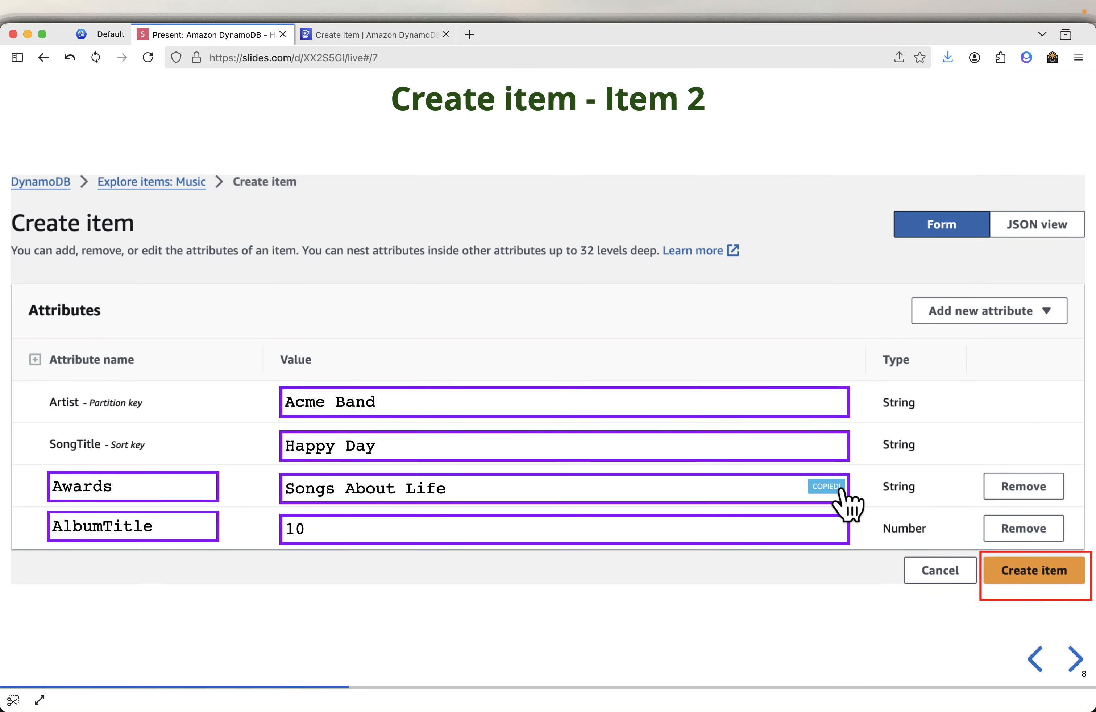
{"action": "left_click", "coordinate": [372, 37]}
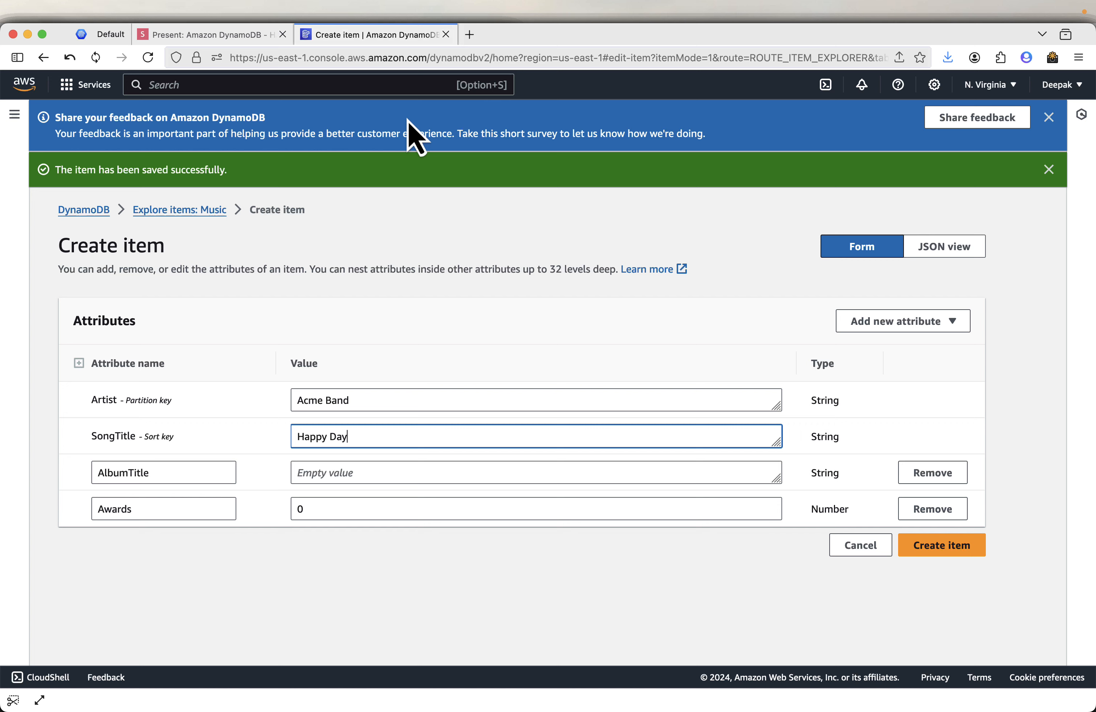
{"action": "left_click", "coordinate": [350, 478]}
{"action": "key", "text": "super+v"}
- Set the second item's Awards value to 10 as given on the slide and create the item
{"action": "left_click", "coordinate": [202, 37]}
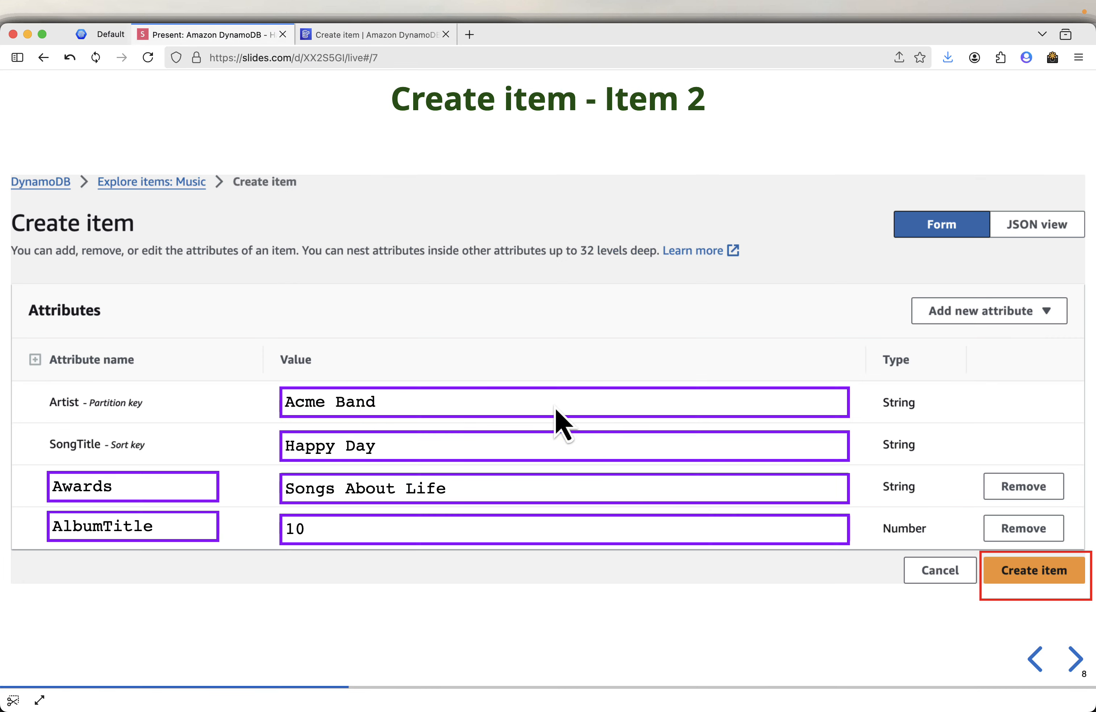
{"action": "left_click", "coordinate": [400, 37]}
{"action": "left_click", "coordinate": [354, 517]}
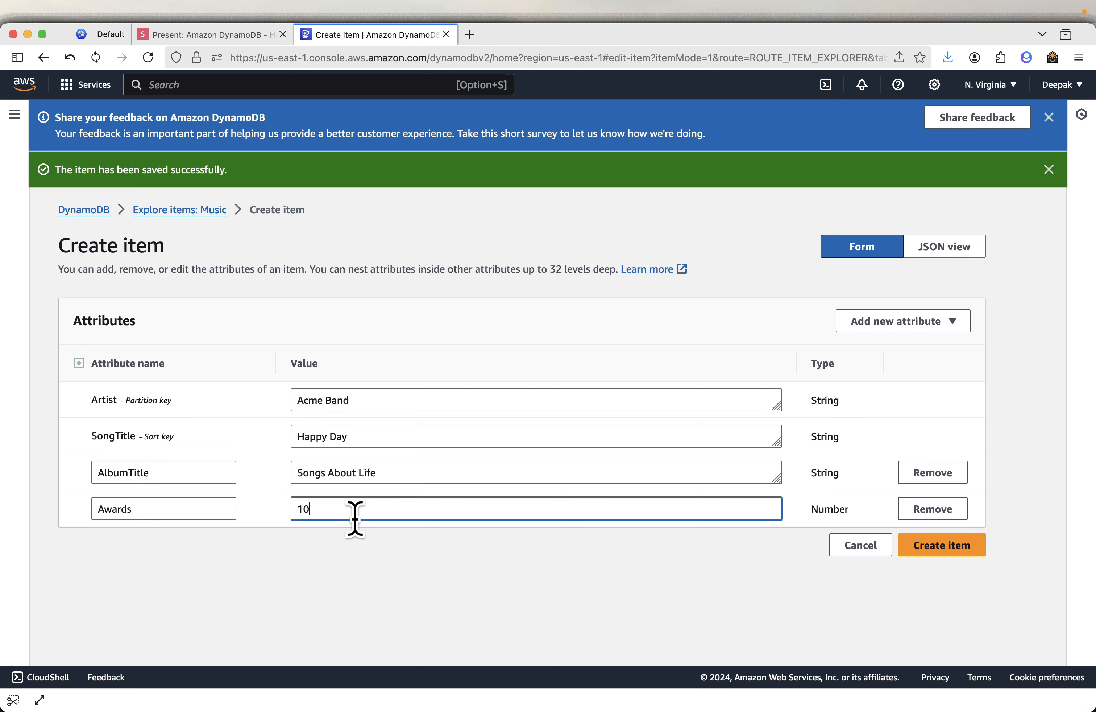
{"action": "left_click", "coordinate": [947, 554]}
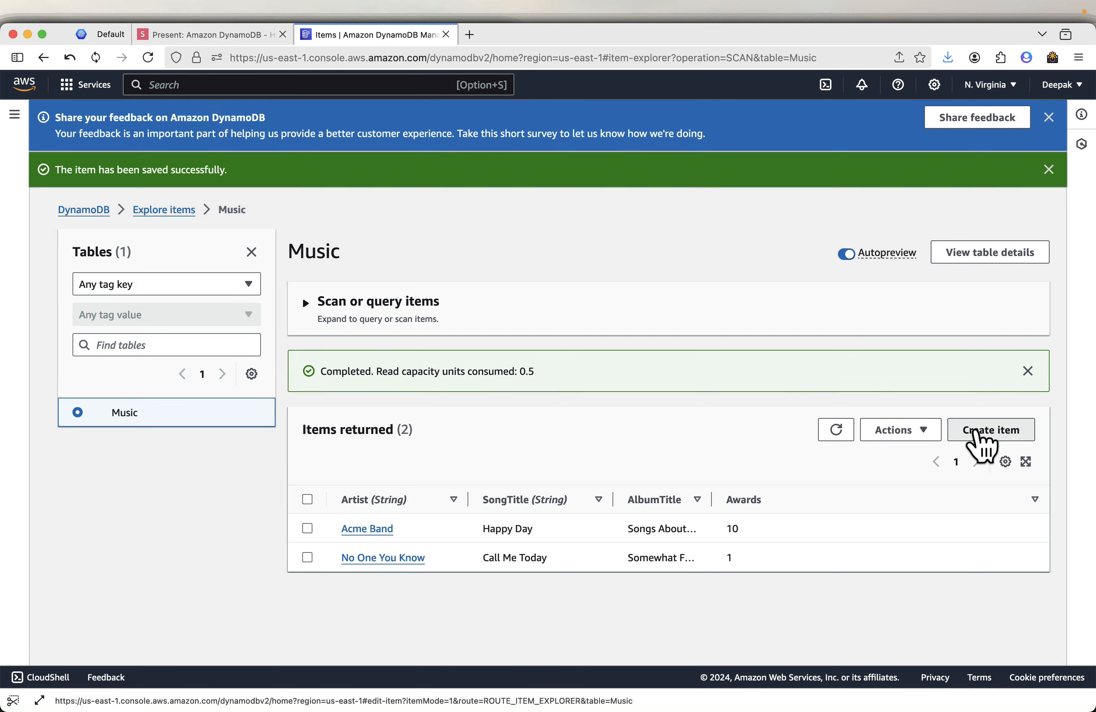
- Start a third item in the Music table and advance the presentation to the "Create item - Item 3" slide
{"action": "left_click", "coordinate": [975, 434]}
{"action": "left_click", "coordinate": [257, 34]}
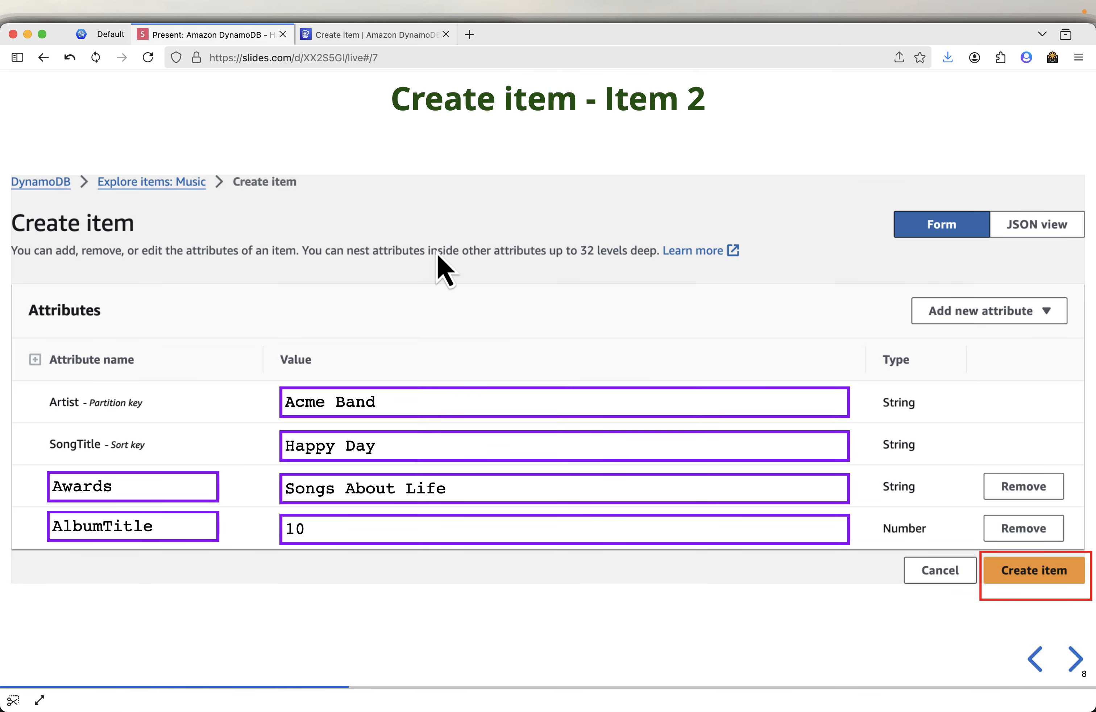
{"action": "left_click", "coordinate": [1078, 665]}
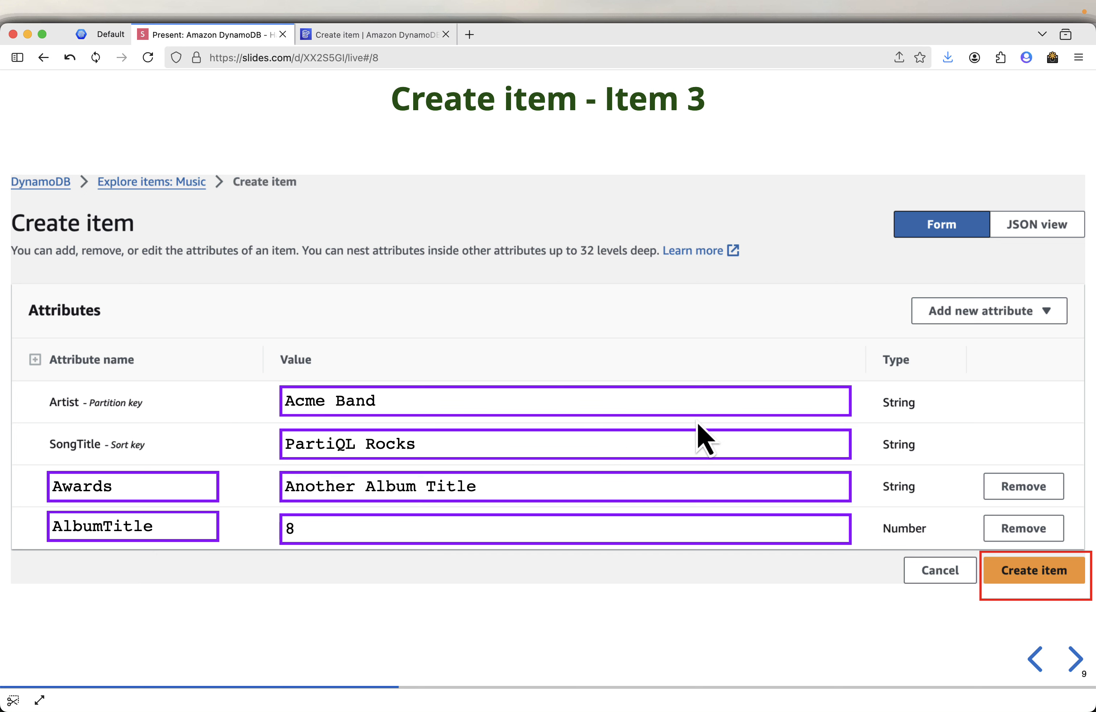
- Add a String attribute to the third item and name it AlbumTitle, copying the name from the Item 3 slide
{"action": "mouse_move", "coordinate": [823, 404]}
{"action": "mouse_move", "coordinate": [193, 538]}
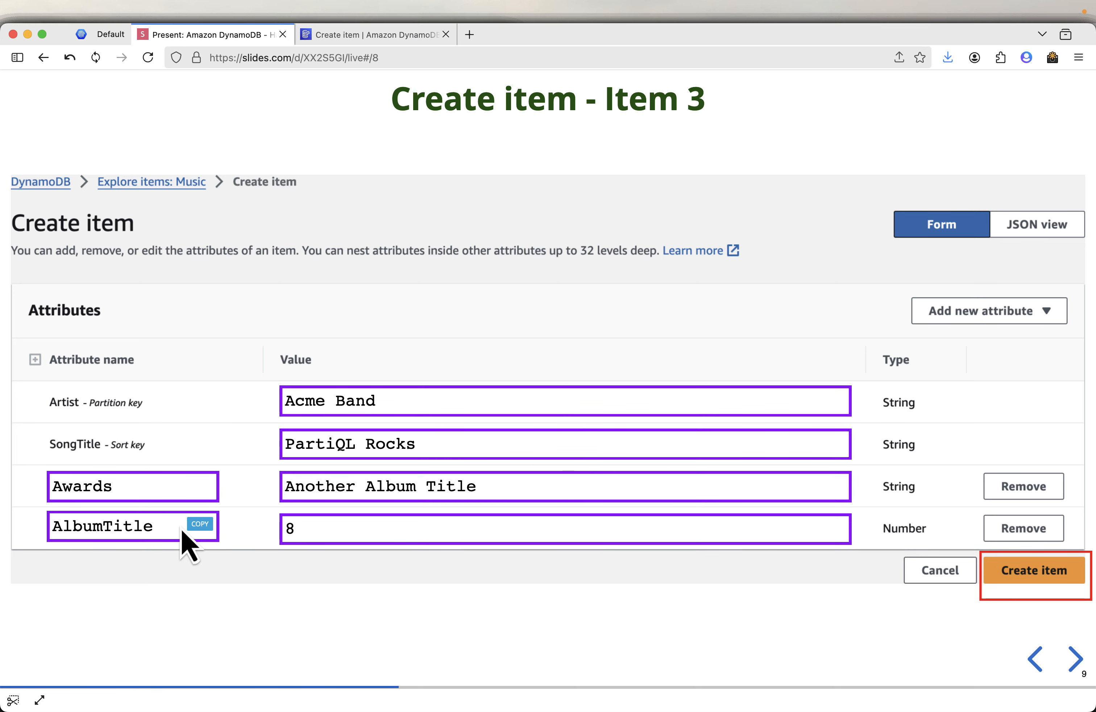
{"action": "left_click", "coordinate": [330, 36]}
{"action": "left_click", "coordinate": [880, 333]}
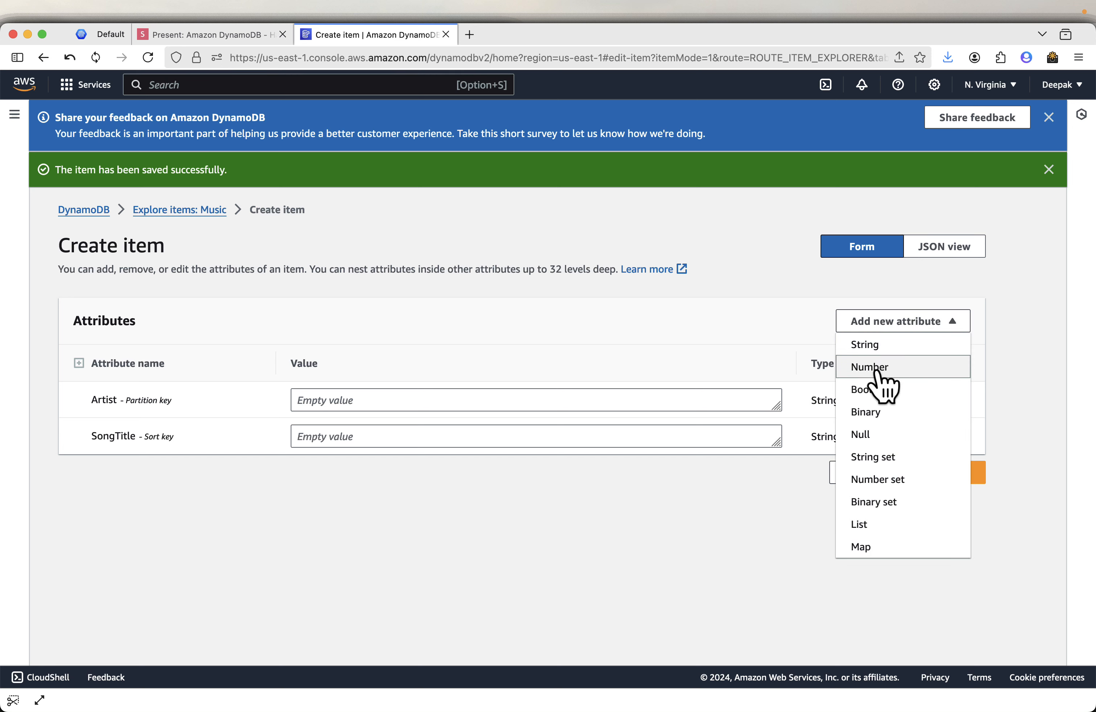
{"action": "left_click", "coordinate": [882, 347]}
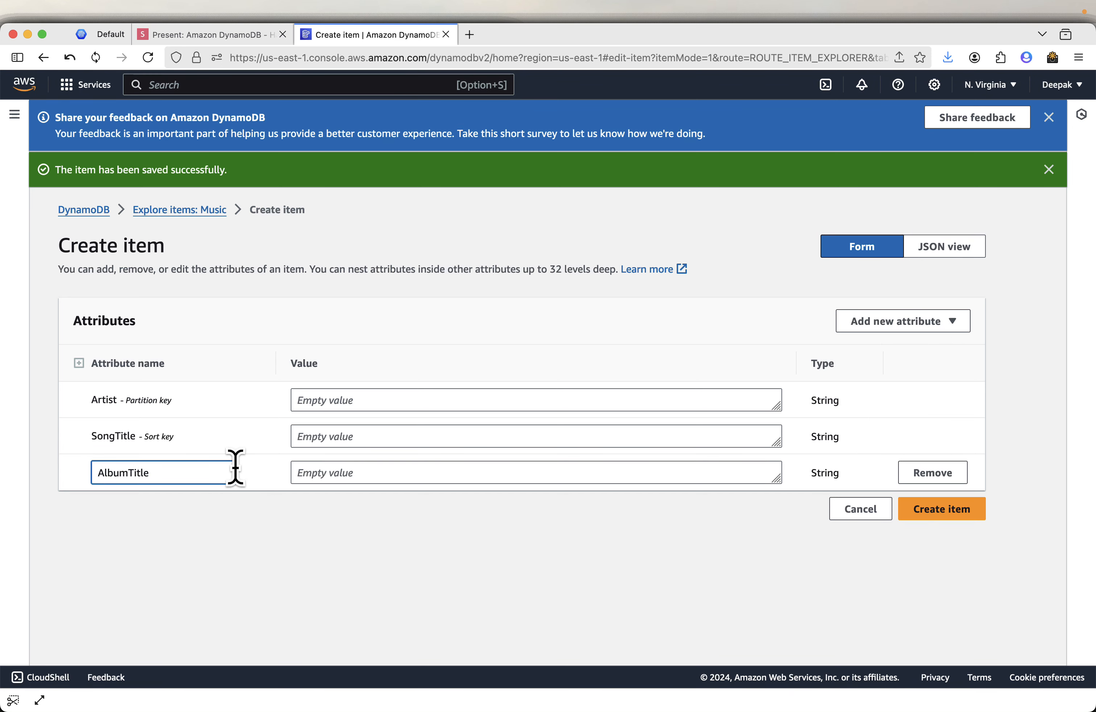
- Add a Number attribute to the third item and name it Awards, copying the name from the slide
{"action": "left_click", "coordinate": [210, 36]}
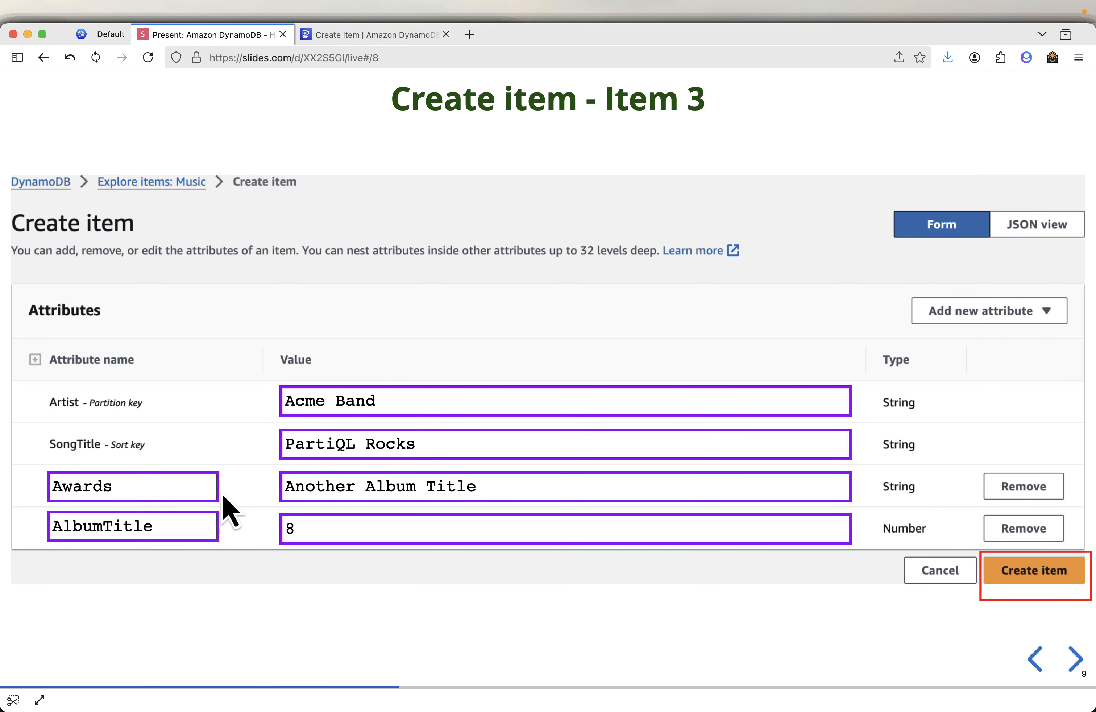
{"action": "left_click", "coordinate": [370, 42]}
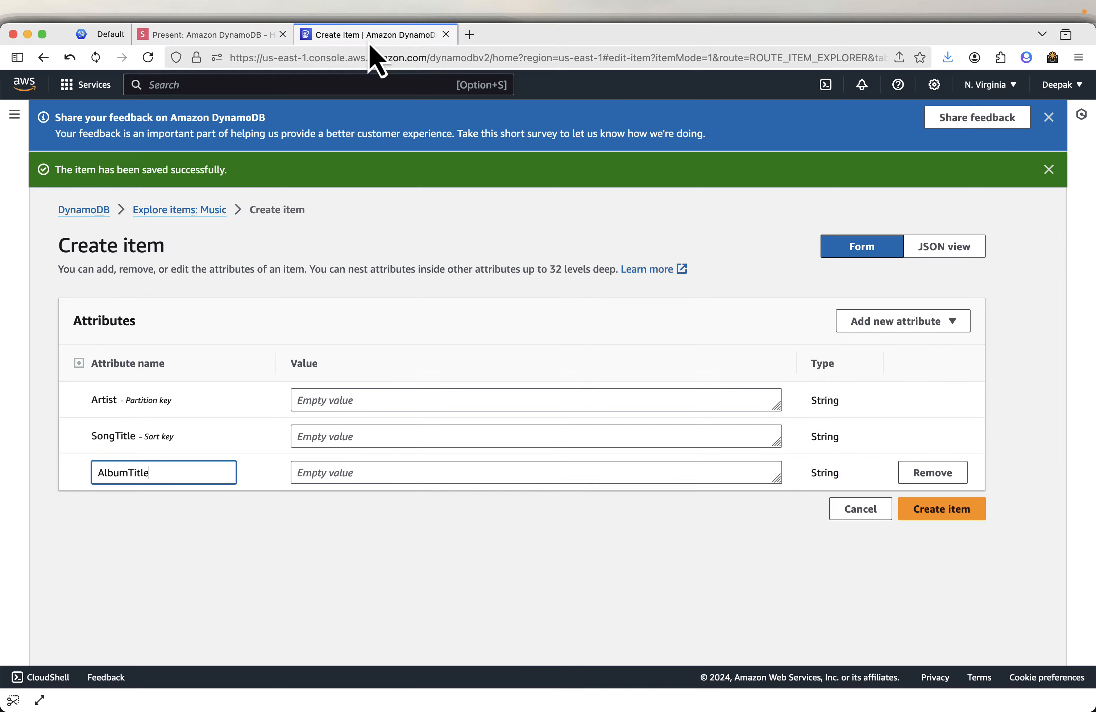
{"action": "left_click", "coordinate": [905, 323]}
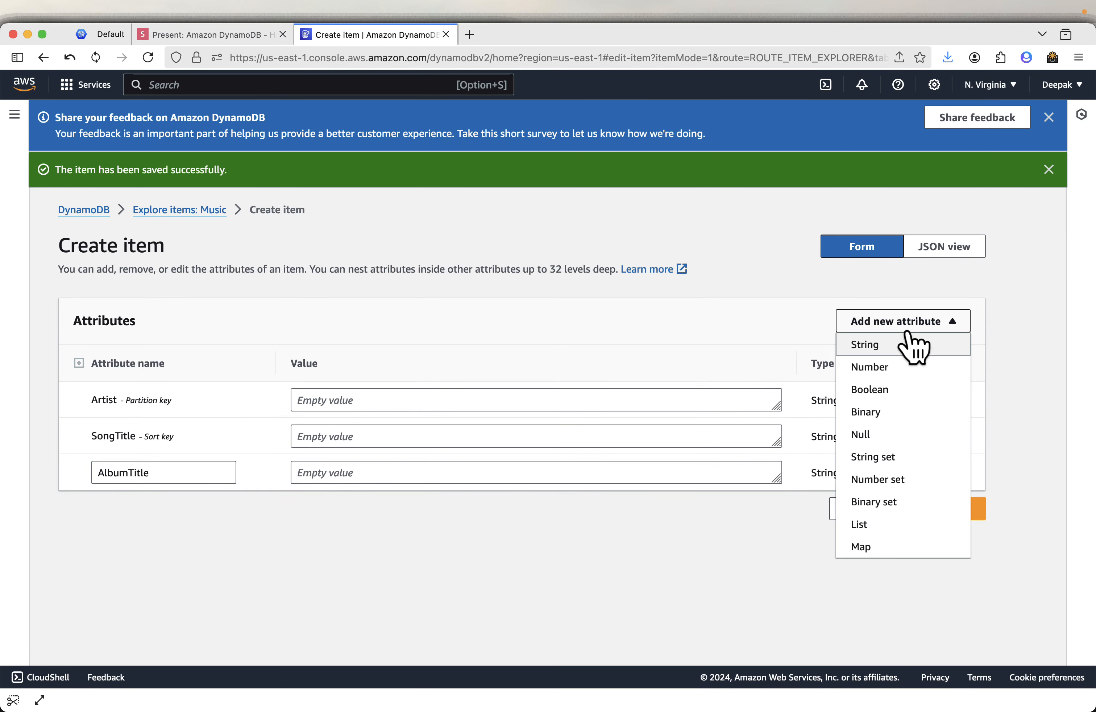
{"action": "left_click", "coordinate": [899, 373]}
{"action": "left_click", "coordinate": [218, 504]}
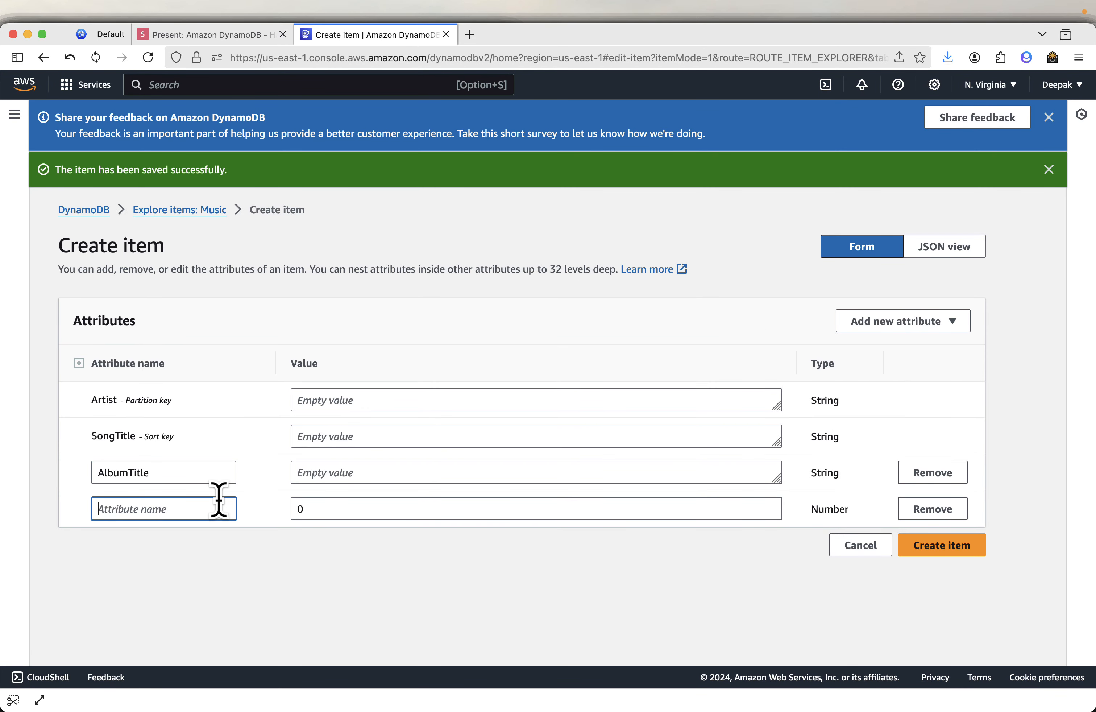
- Set the third item's Artist value to Acme Band and its SongTitle value to PartiQL Rocks, copying both from the Item 3 slide
{"action": "left_click", "coordinate": [208, 35]}
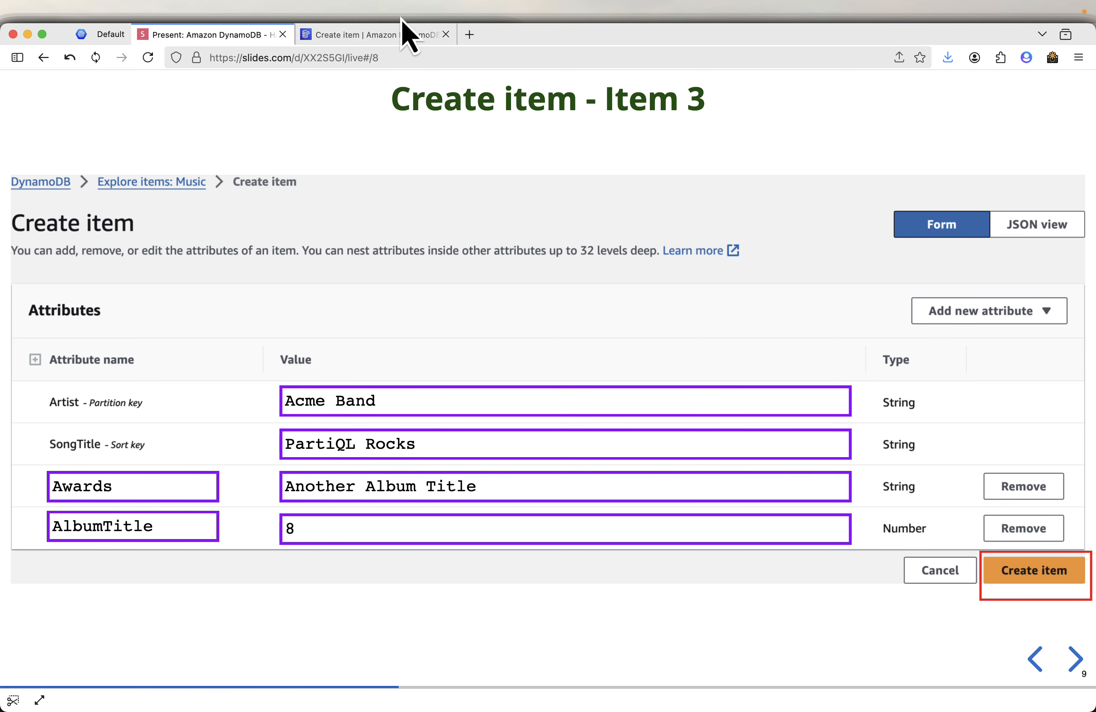
{"action": "left_click", "coordinate": [393, 34]}
{"action": "left_click", "coordinate": [361, 398]}
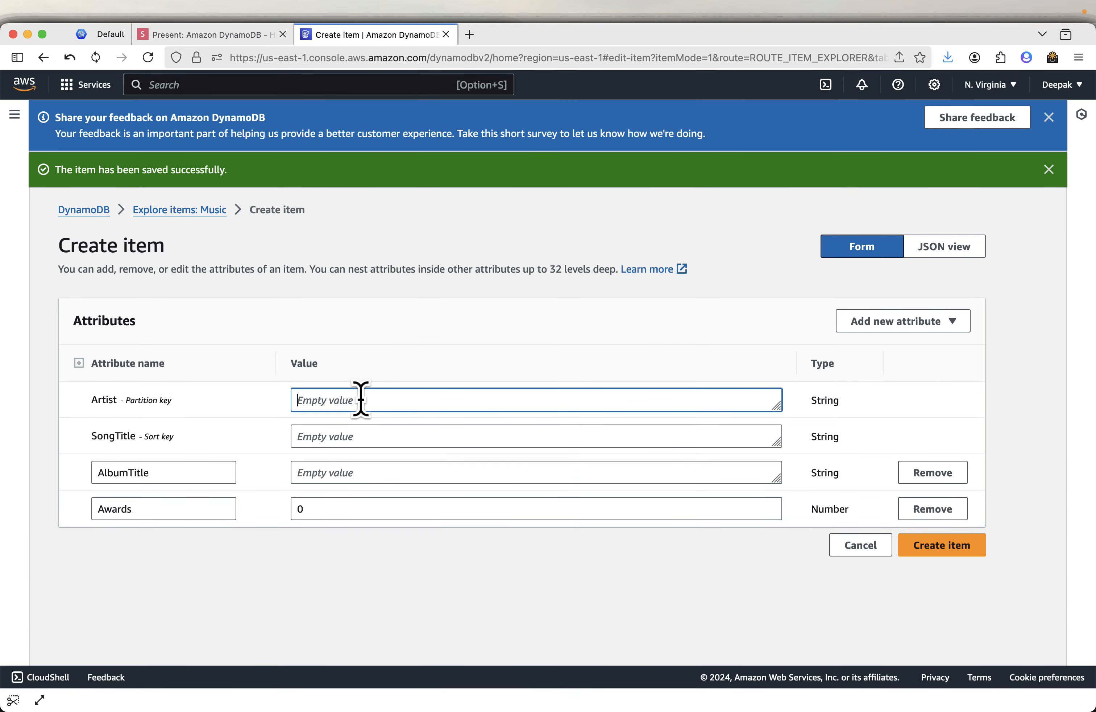
{"action": "key", "text": "super+v"}
{"action": "left_click", "coordinate": [213, 35]}
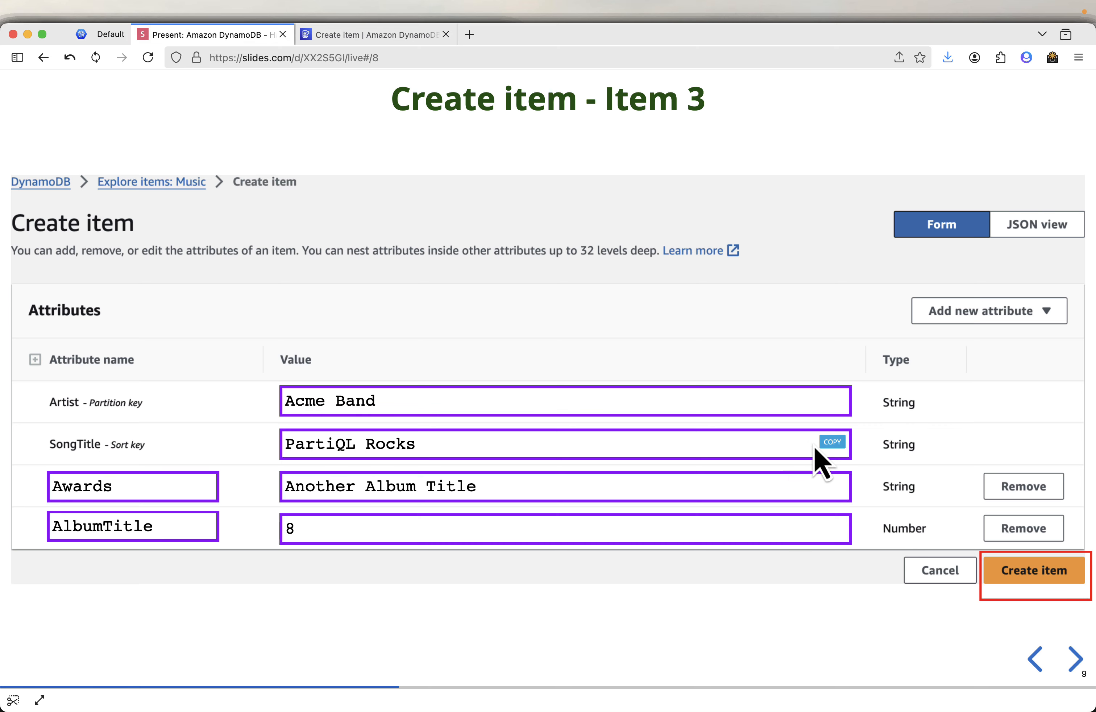
{"action": "left_click", "coordinate": [831, 442]}
{"action": "left_click", "coordinate": [397, 35]}
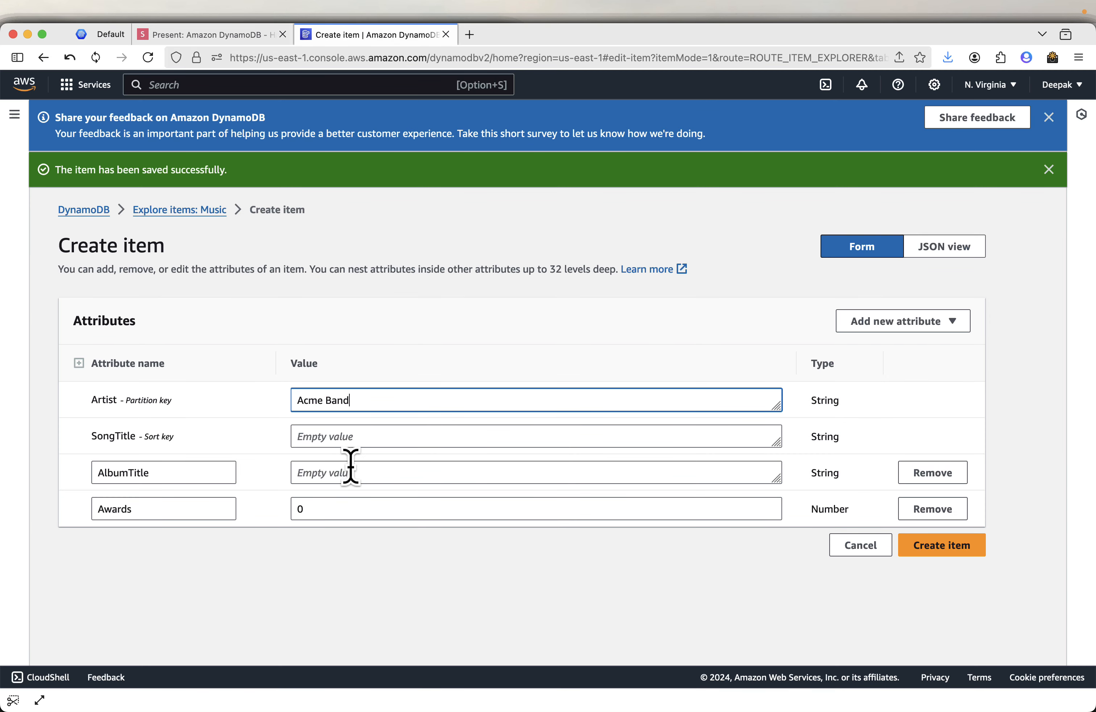
{"action": "left_click", "coordinate": [352, 443]}
{"action": "key", "text": "super+v"}
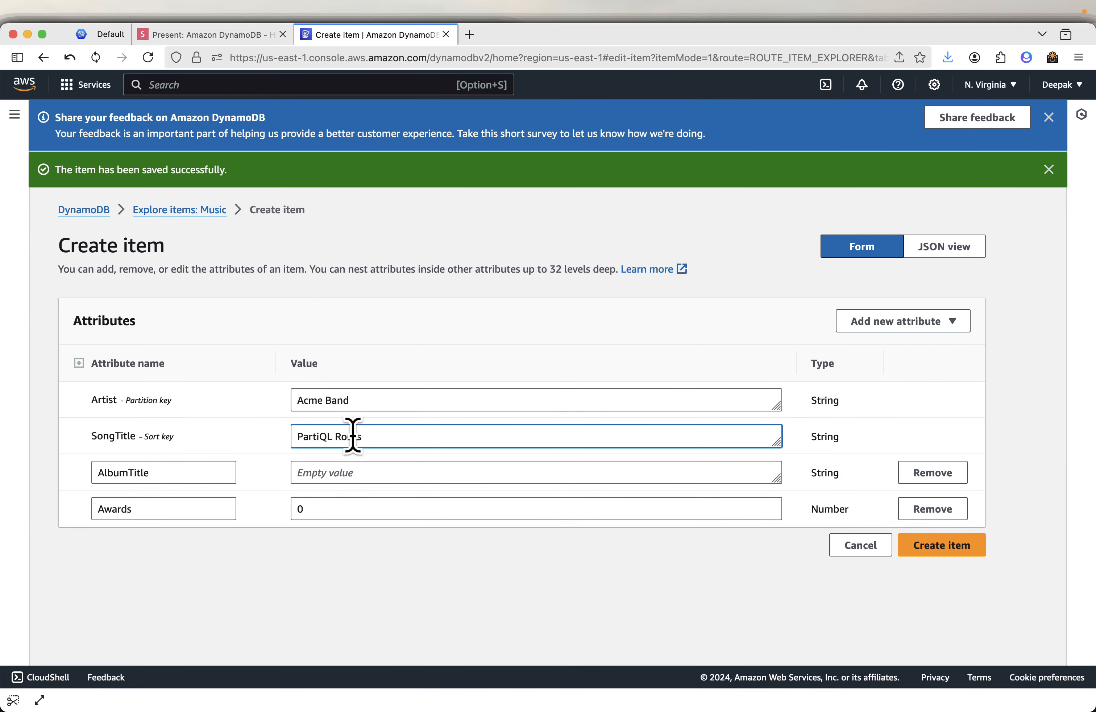
- Copy Another Album Title from the Item 3 slide into the third item's AlbumTitle value
{"action": "left_click", "coordinate": [262, 37]}
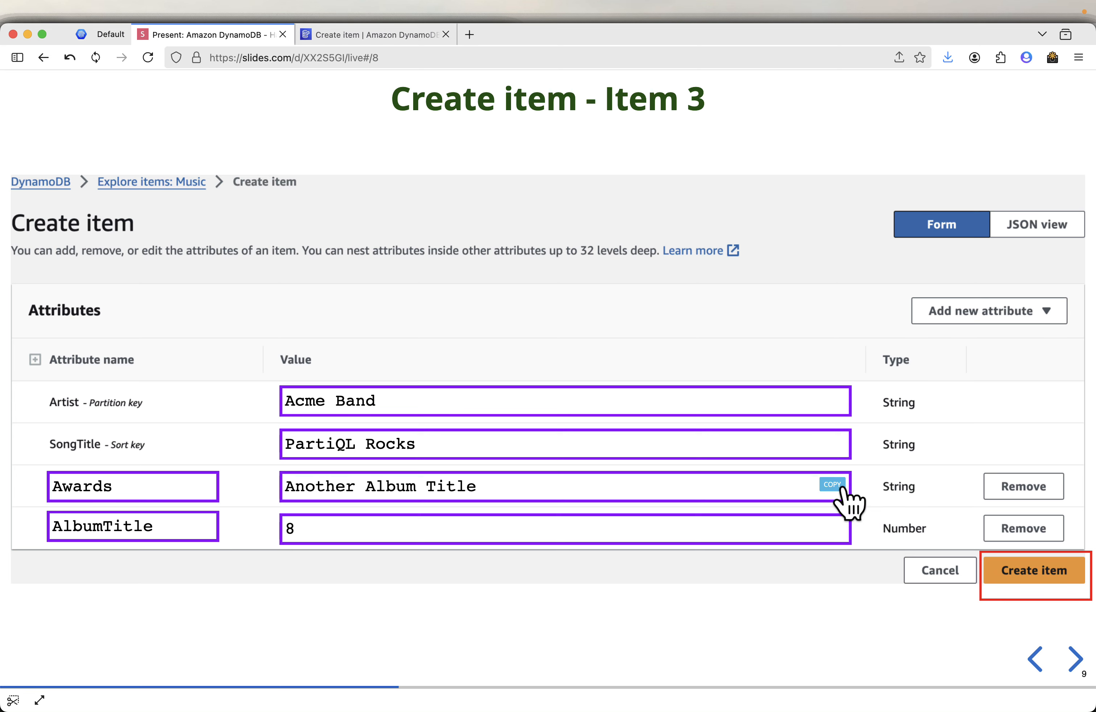
{"action": "left_click", "coordinate": [832, 483]}
{"action": "left_click", "coordinate": [376, 34]}
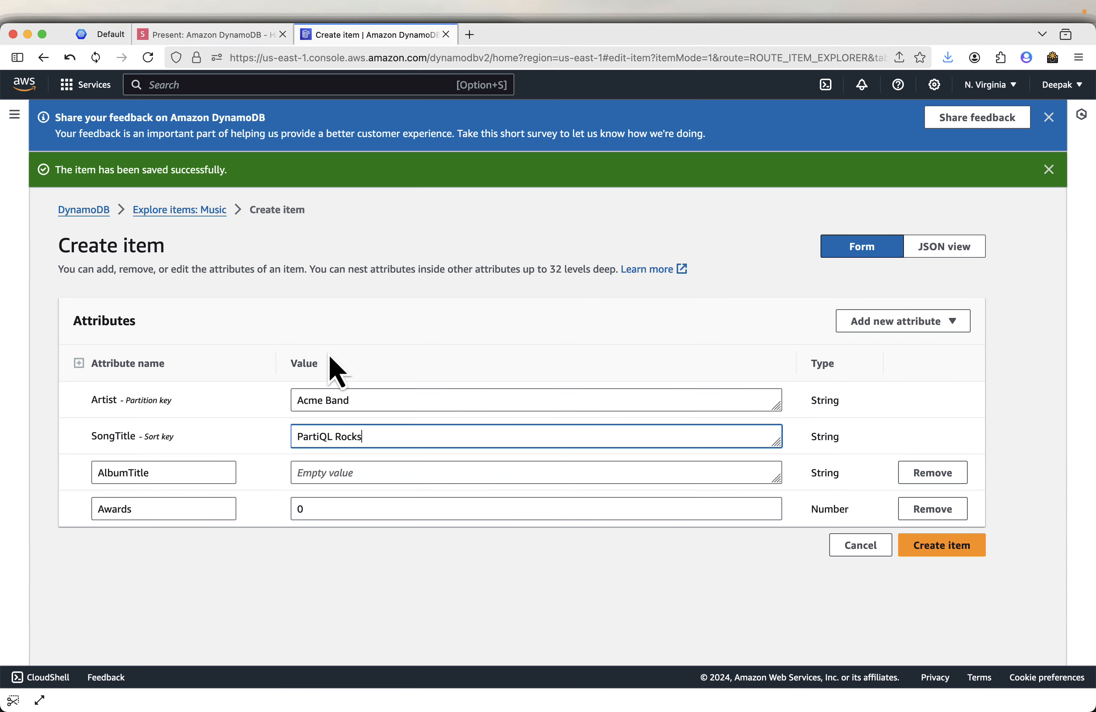
{"action": "left_click", "coordinate": [325, 474]}
{"action": "key", "text": "super+v"}
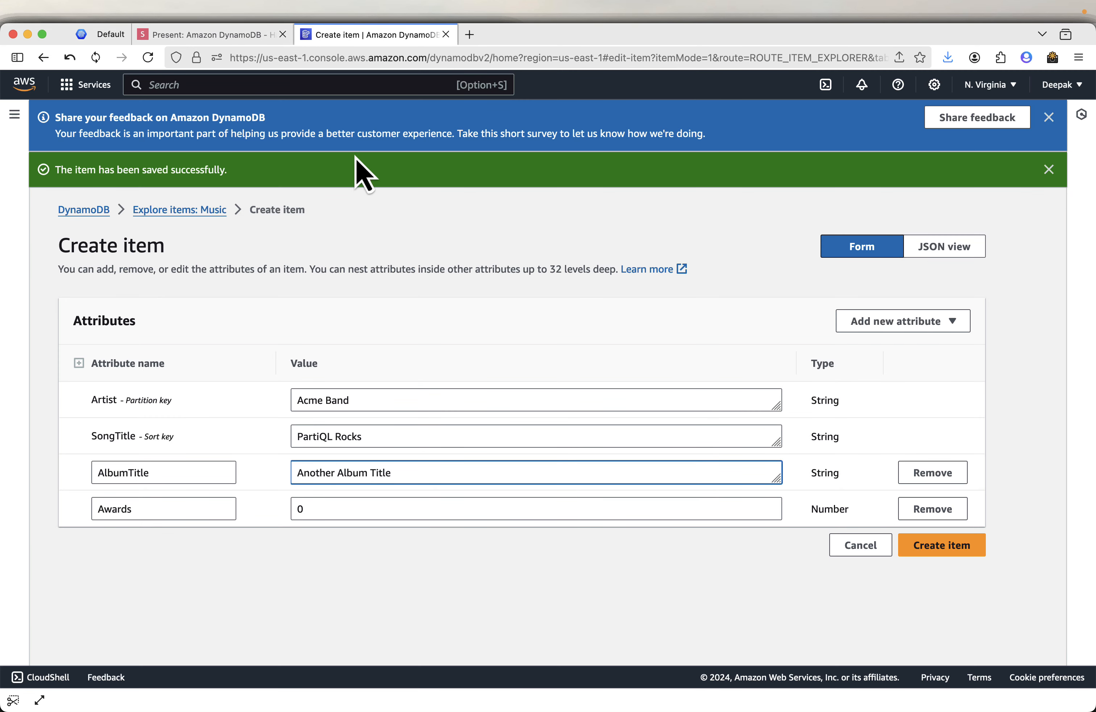
- Replace the third item's Awards value with 8 as given on the Item 3 slide
{"action": "left_click", "coordinate": [262, 36]}
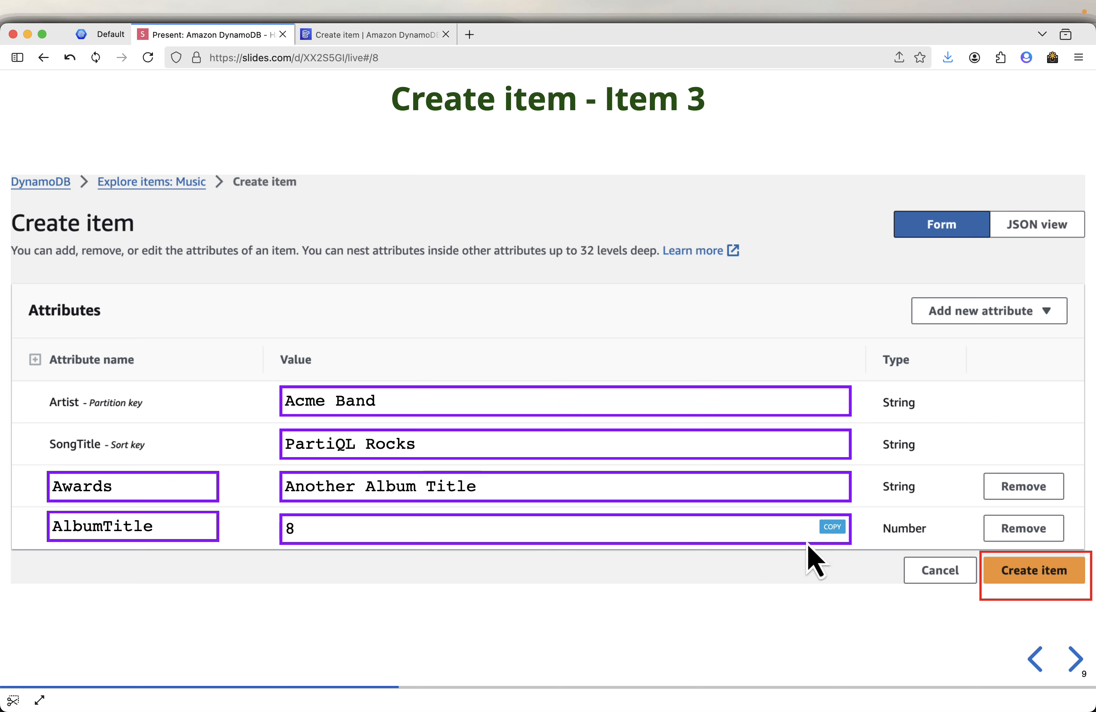
{"action": "left_click", "coordinate": [830, 531]}
{"action": "left_click", "coordinate": [387, 37]}
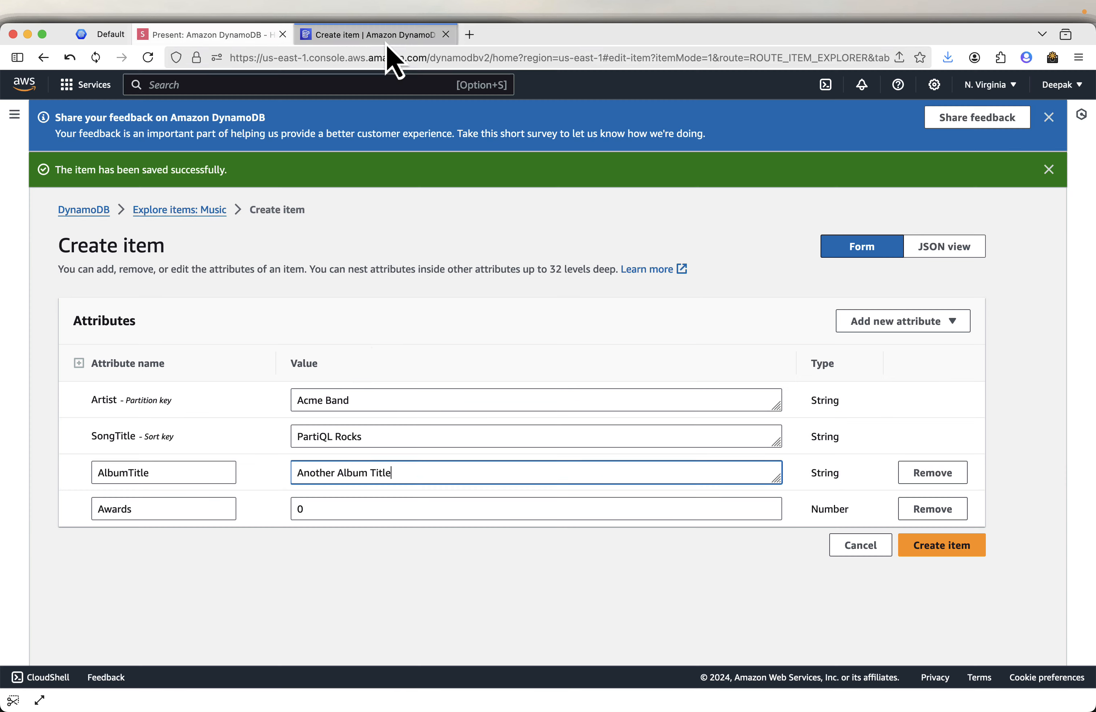
{"action": "double_click", "coordinate": [342, 508]}
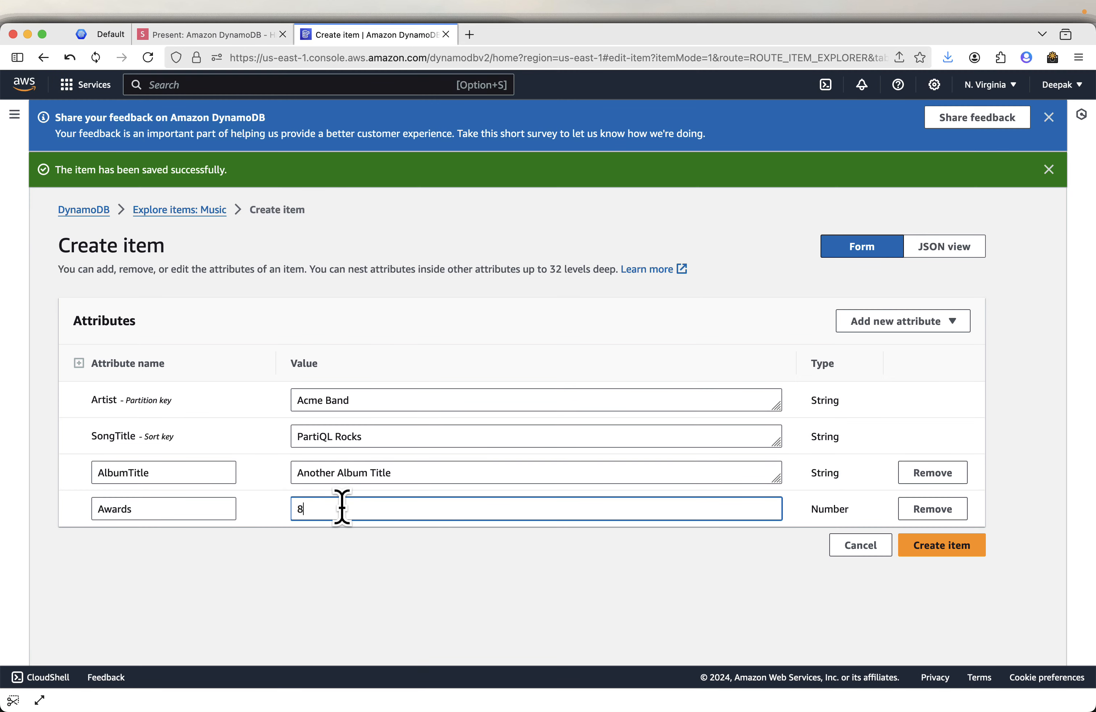
{"action": "type", "text": "8"}
- Check the entries against the Item 3 slide, create the third item and refresh the Music table's returned items
{"action": "left_click", "coordinate": [184, 36]}
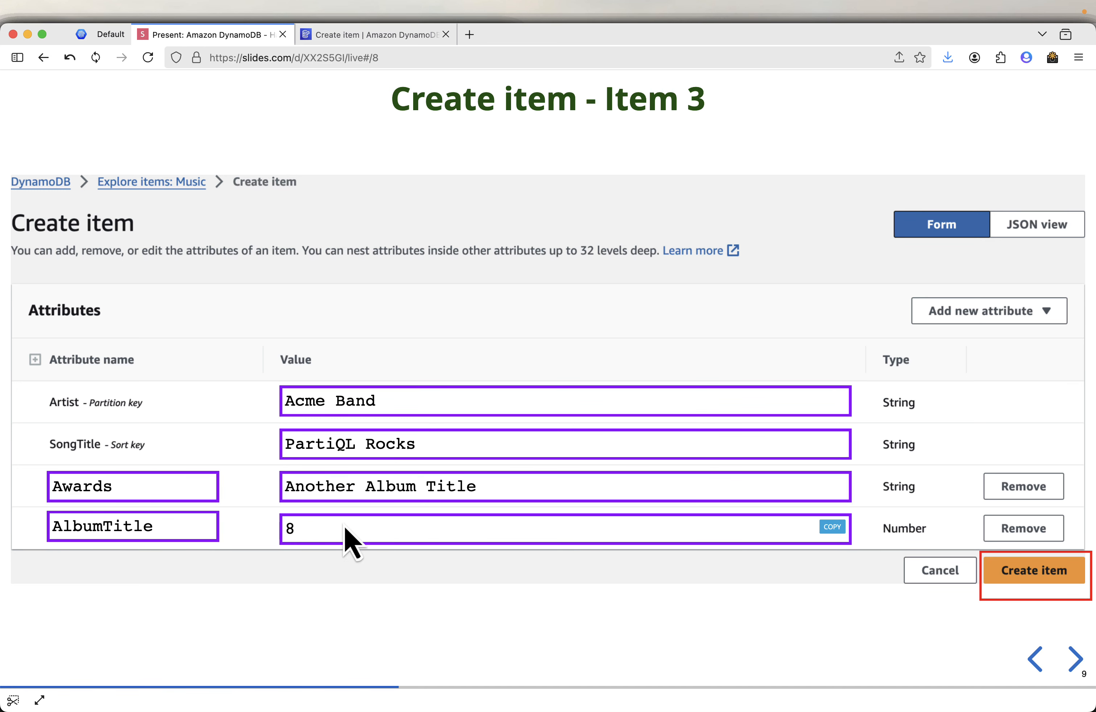
{"action": "left_click", "coordinate": [420, 35]}
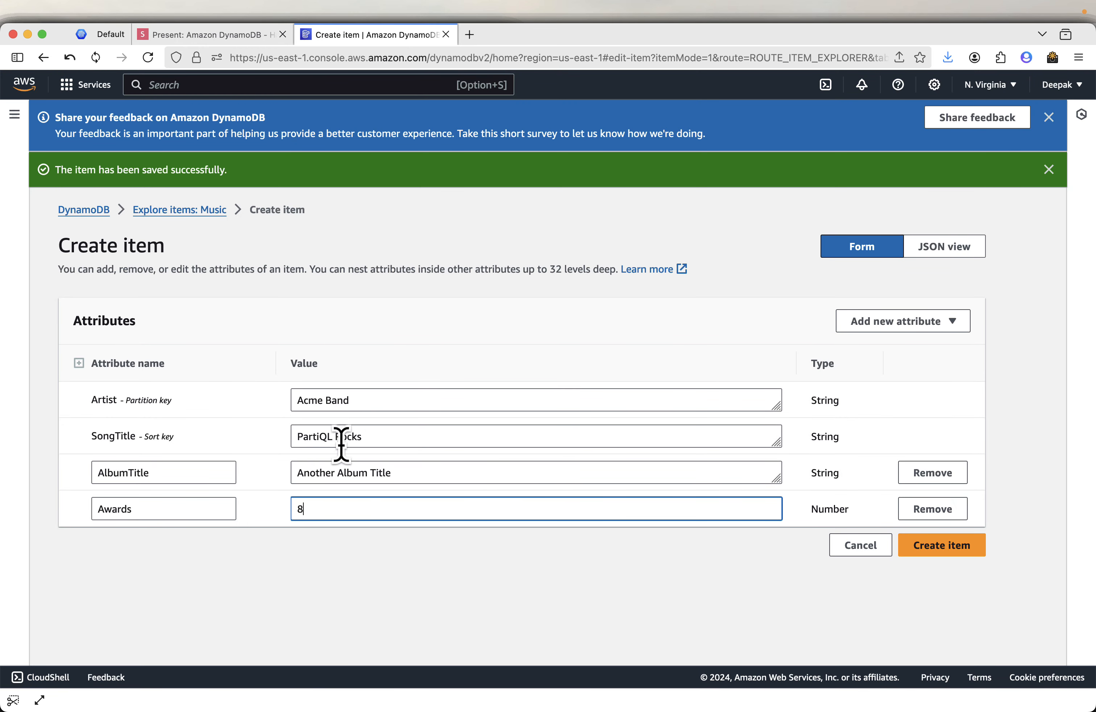
{"action": "left_click", "coordinate": [965, 550]}
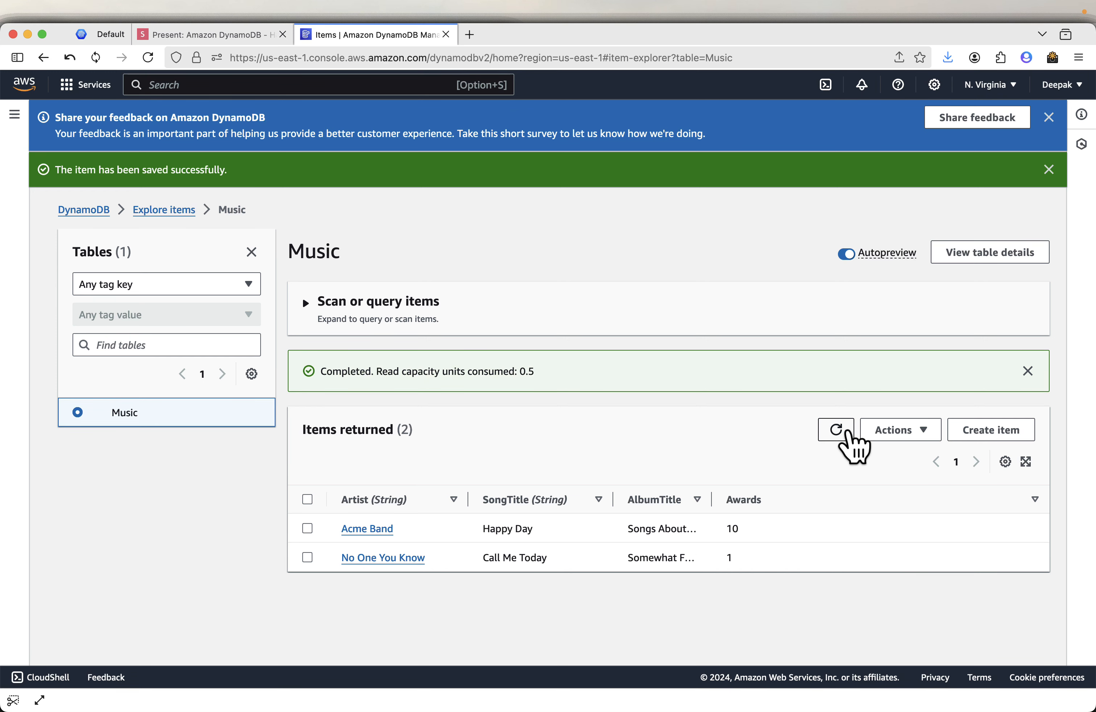
{"action": "left_click", "coordinate": [836, 429]}
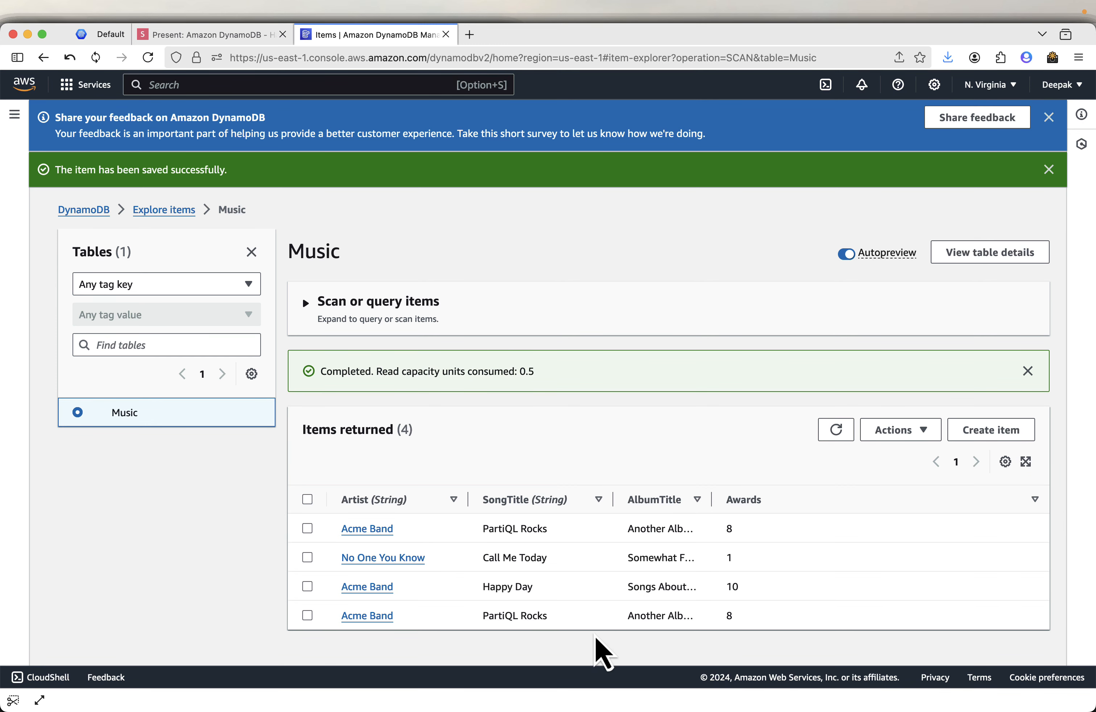
{"action": "left_click", "coordinate": [836, 429]}
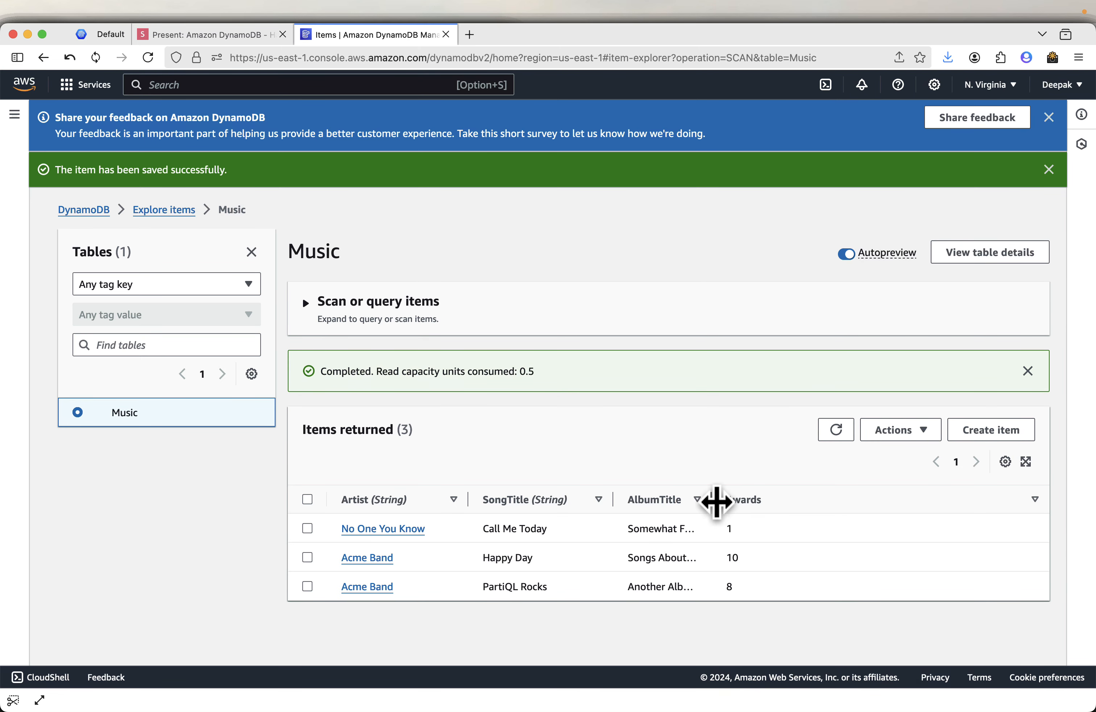
- Widen the AlbumTitle column of the Music items to show full titles, and consult the Read data from a table slide
{"action": "left_click_drag", "start_coordinate": [714, 502], "coordinate": [879, 505]}
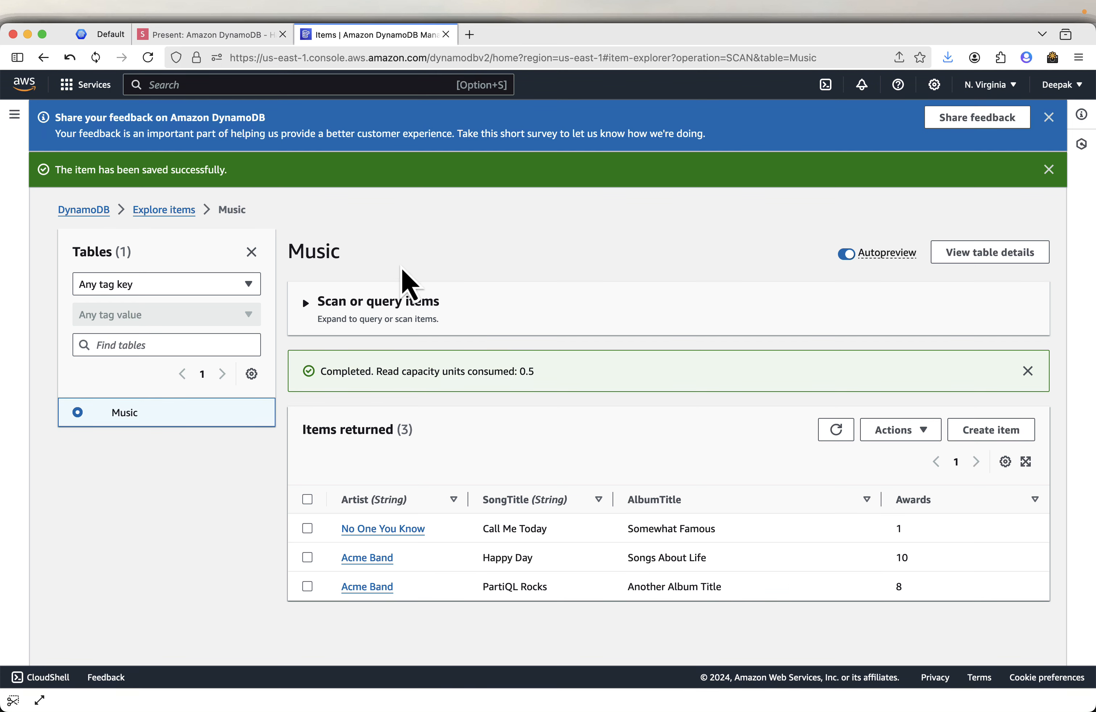
{"action": "left_click", "coordinate": [208, 36]}
{"action": "left_click", "coordinate": [1072, 660]}
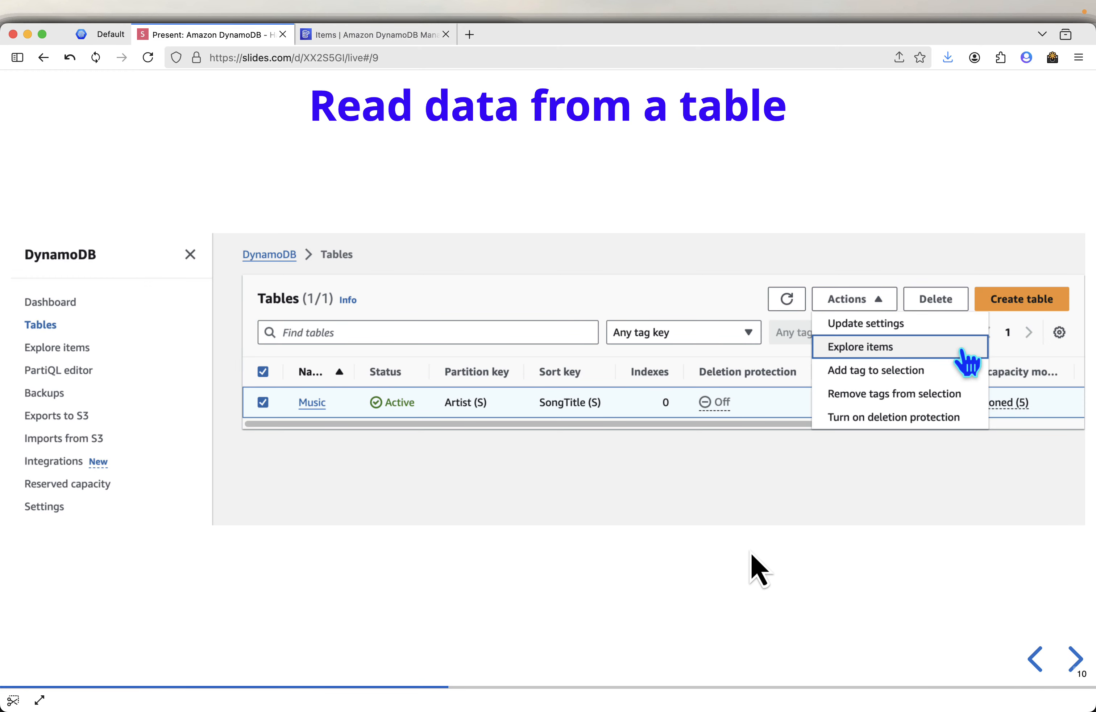
{"action": "left_click", "coordinate": [405, 35]}
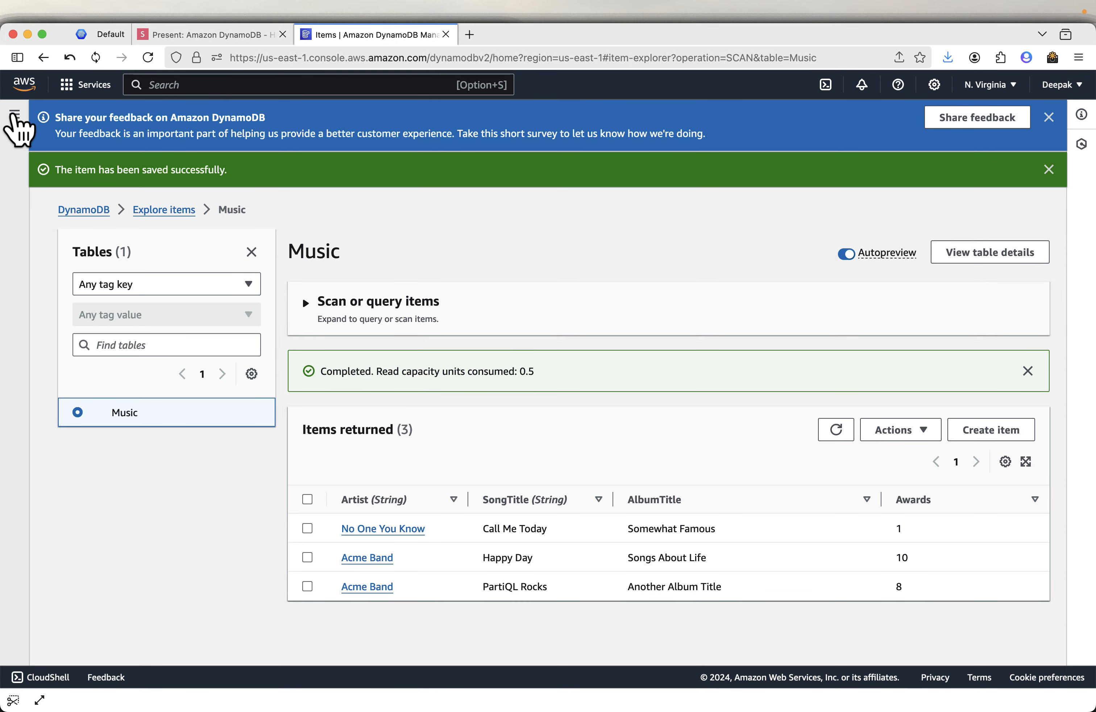
- Go to the DynamoDB tables list, select the Music table and explore its items
{"action": "left_click", "coordinate": [14, 115]}
{"action": "left_click", "coordinate": [34, 189]}
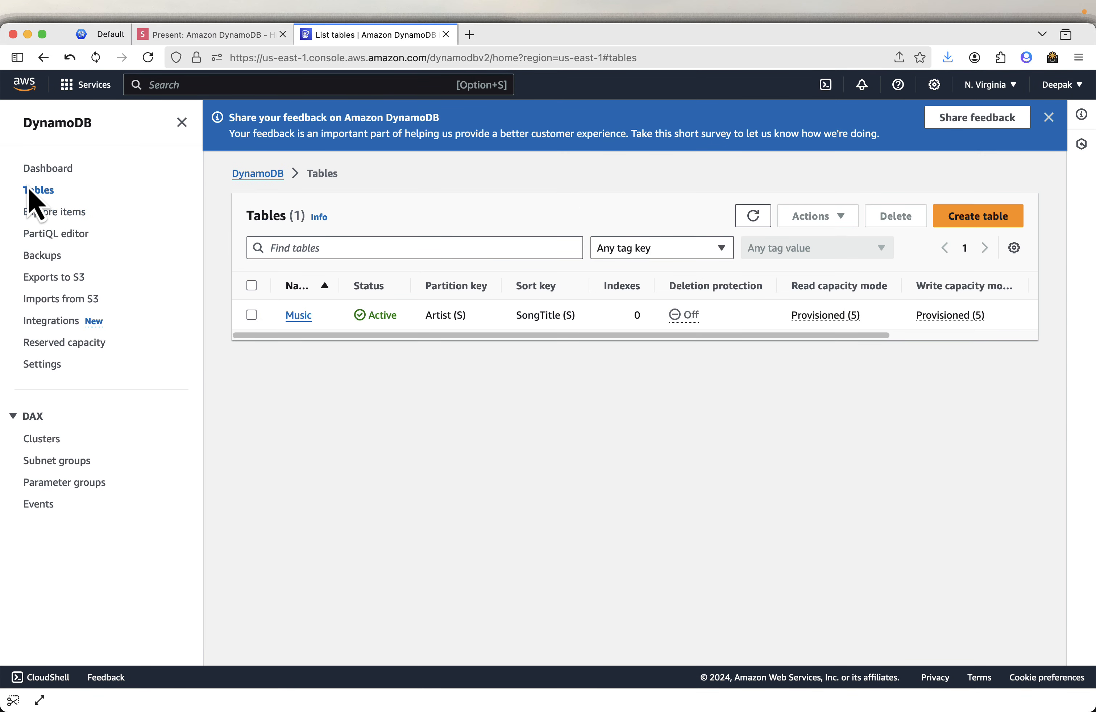
{"action": "left_click", "coordinate": [251, 314]}
{"action": "left_click", "coordinate": [840, 218]}
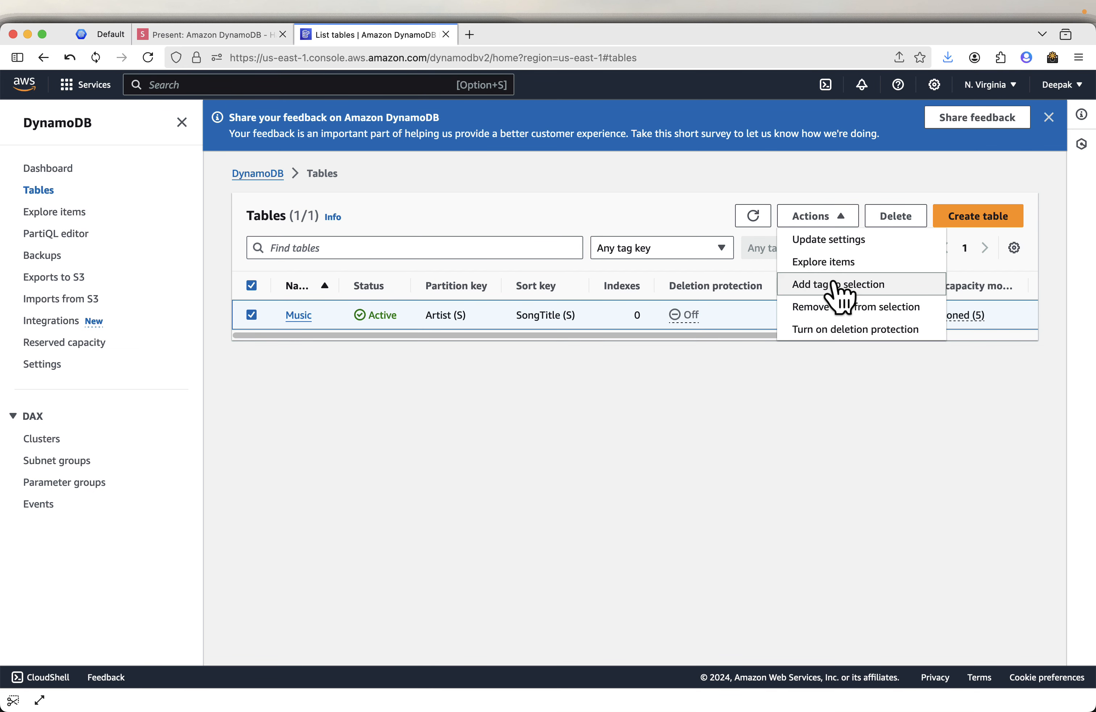
{"action": "left_click", "coordinate": [827, 262]}
- Compare with the Read data from a table slide, and widen the AlbumTitle column in the Music item list
{"action": "left_click", "coordinate": [214, 35]}
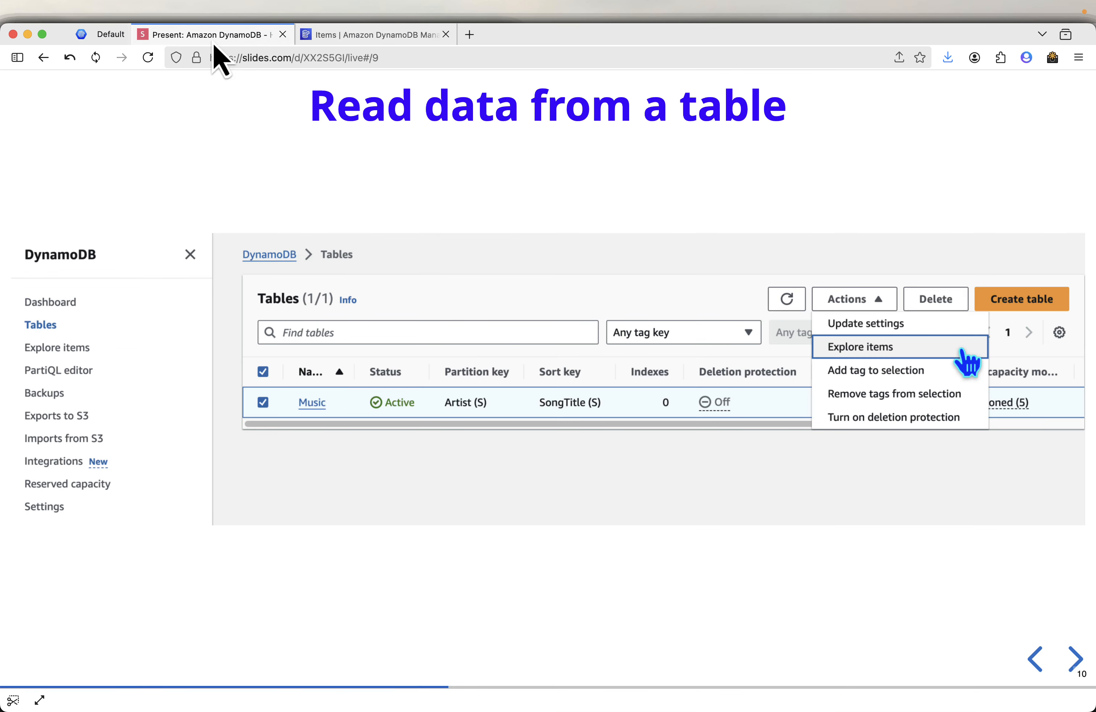
{"action": "left_click", "coordinate": [376, 34]}
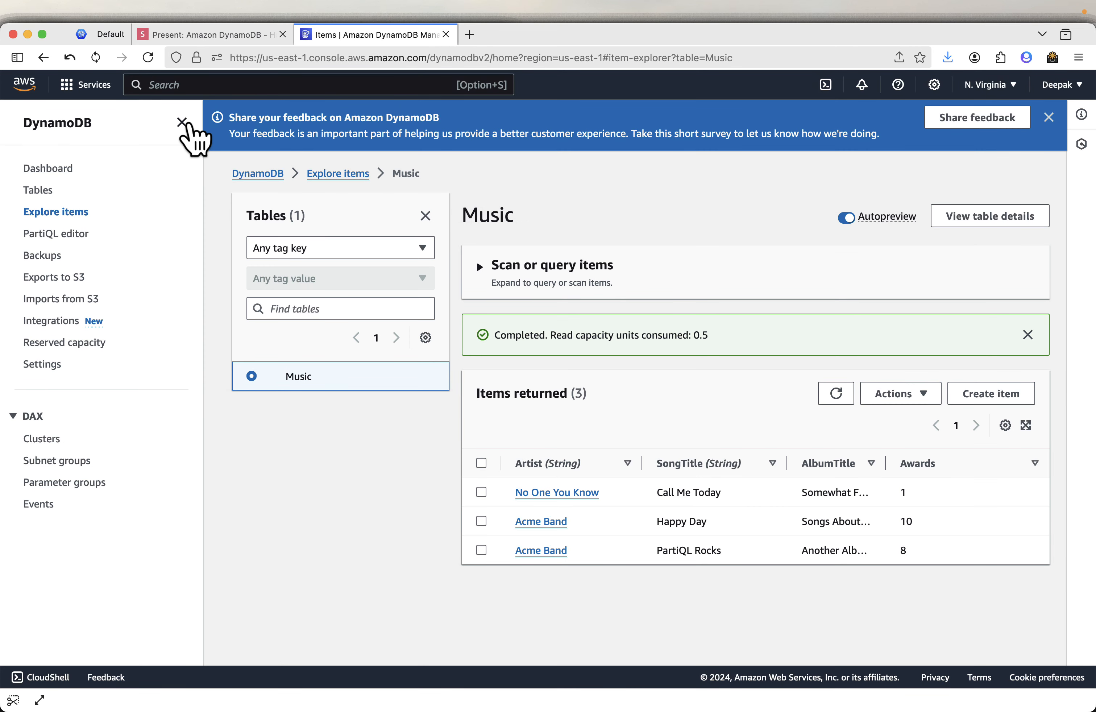
{"action": "left_click", "coordinate": [182, 123]}
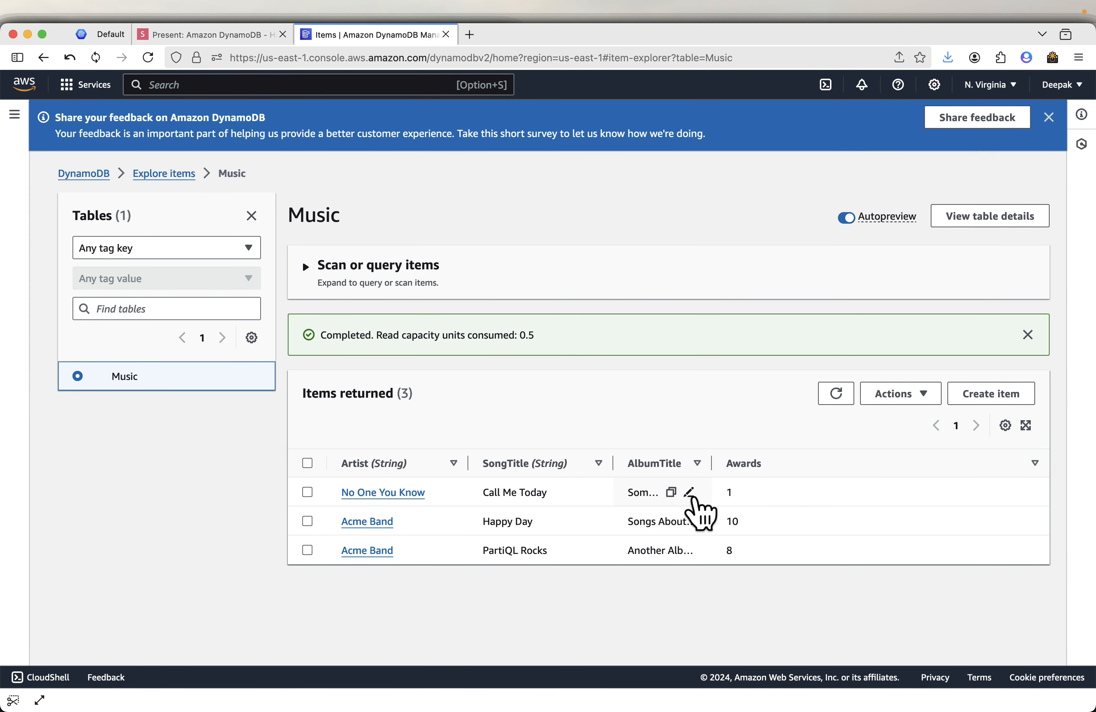
{"action": "left_click_drag", "start_coordinate": [712, 466], "coordinate": [907, 470]}
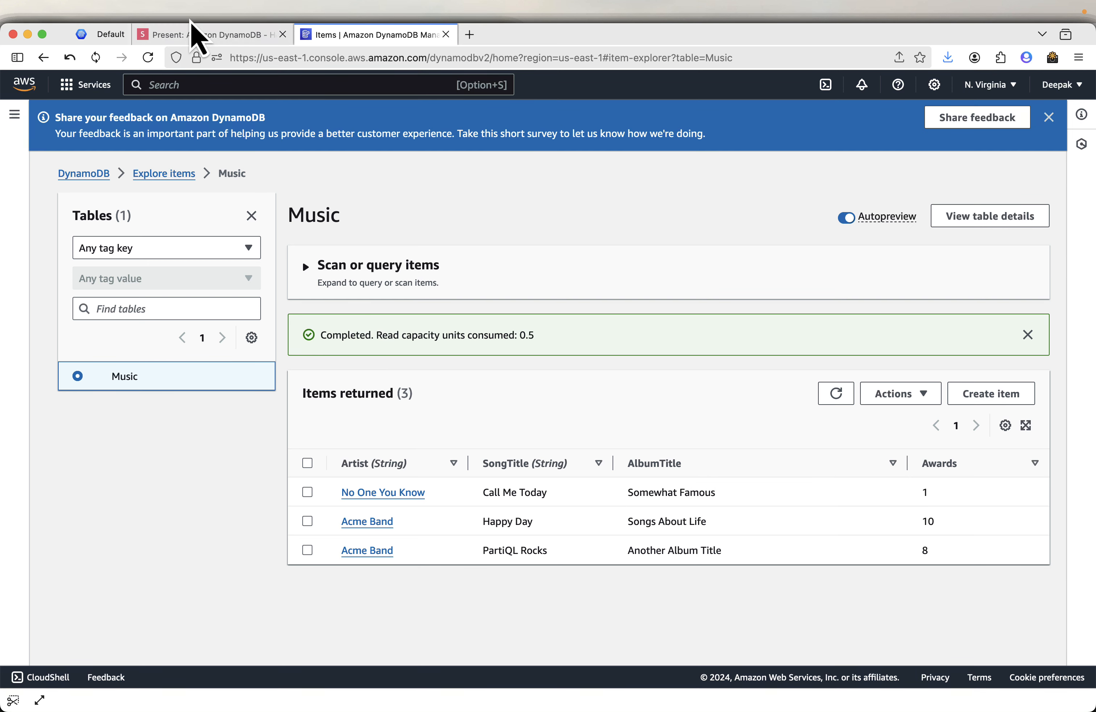
- Advance the presentation past the returned items slide to the Update data in a table slide
{"action": "left_click", "coordinate": [177, 32]}
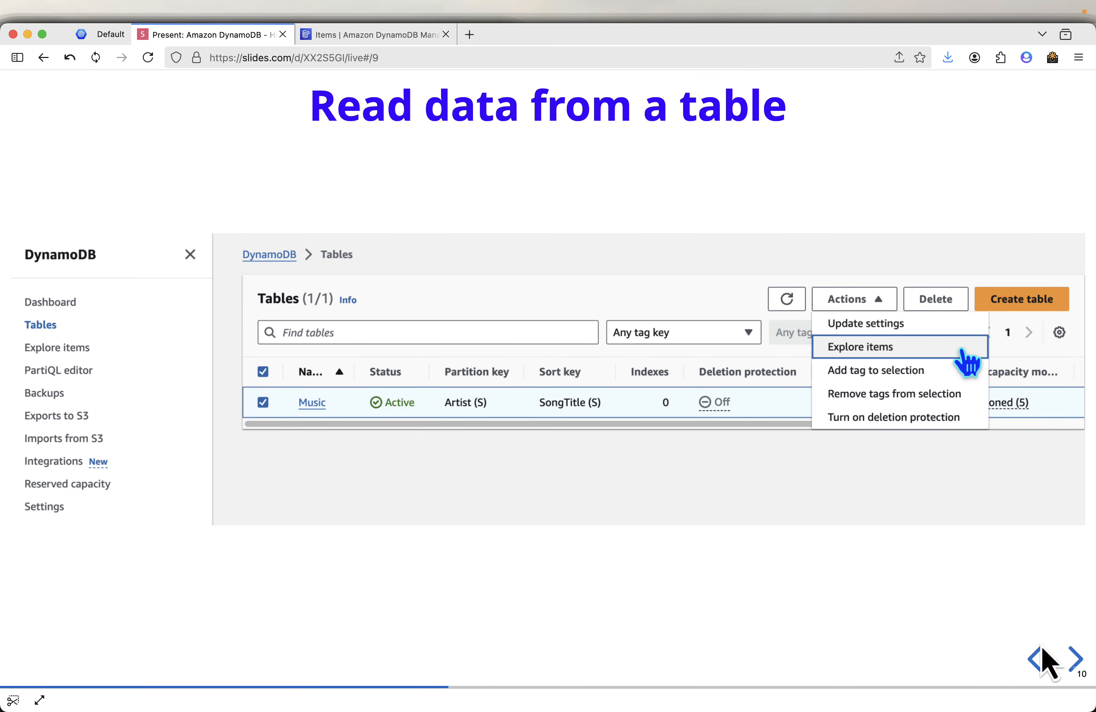
{"action": "left_click", "coordinate": [1076, 663]}
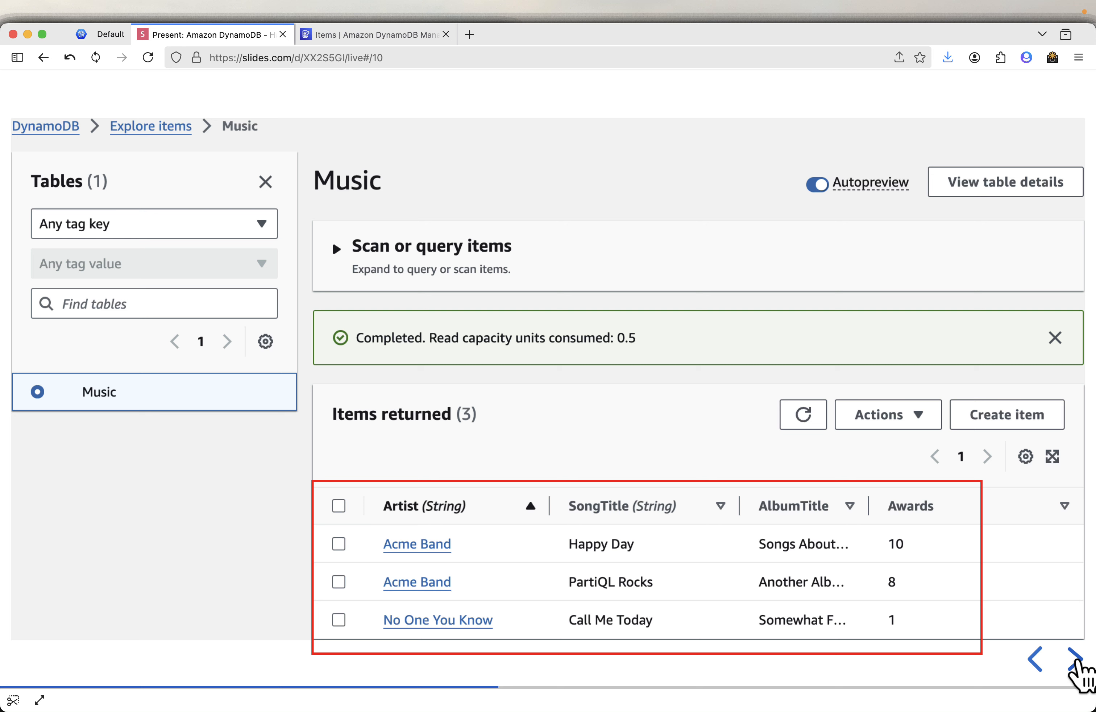
{"action": "left_click", "coordinate": [1075, 660]}
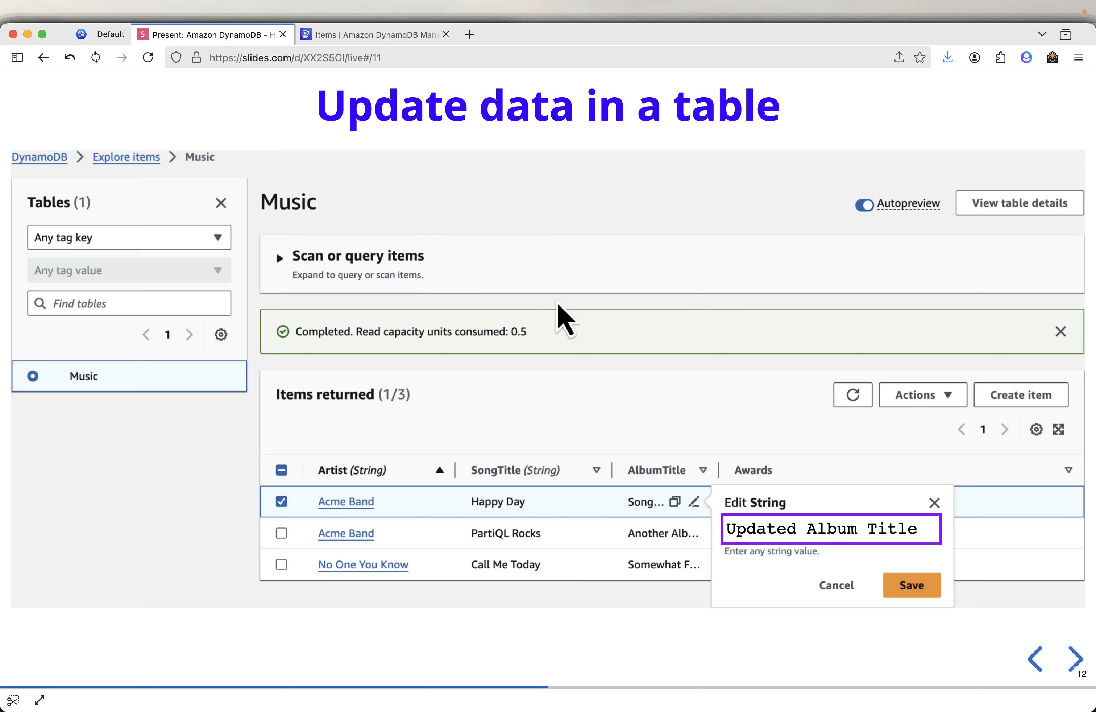
- Change the AlbumTitle of Acme Band's Happy Day item to Updated Album Title from the slide and save it
{"action": "left_click", "coordinate": [383, 36]}
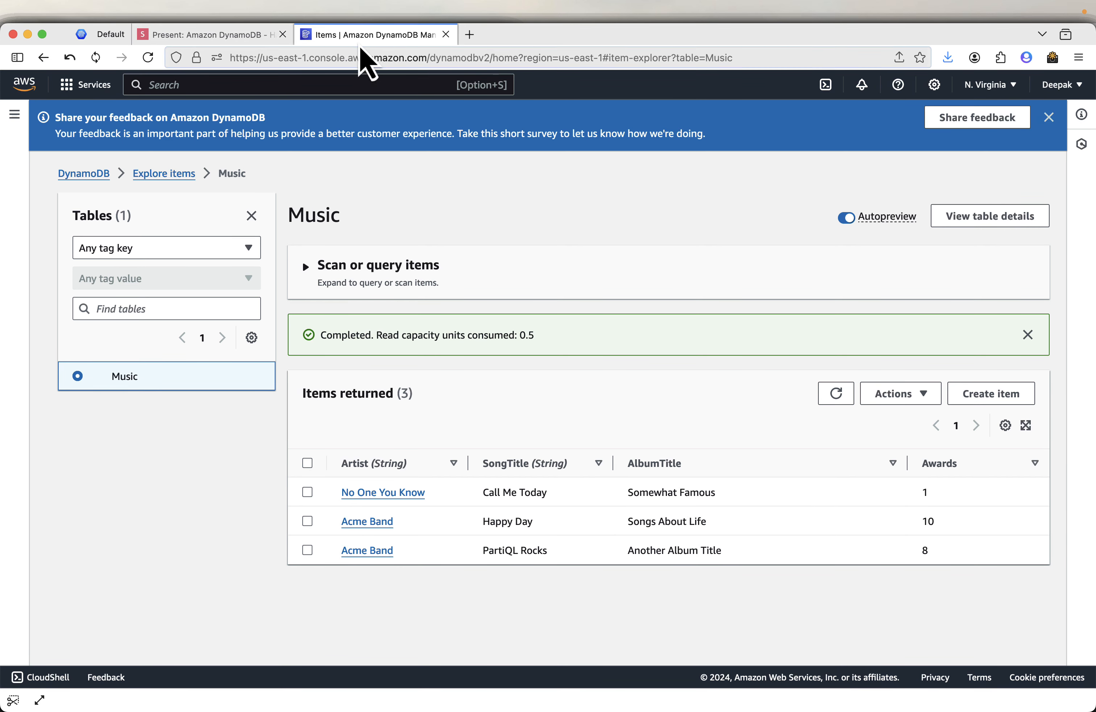
{"action": "left_click", "coordinate": [217, 35]}
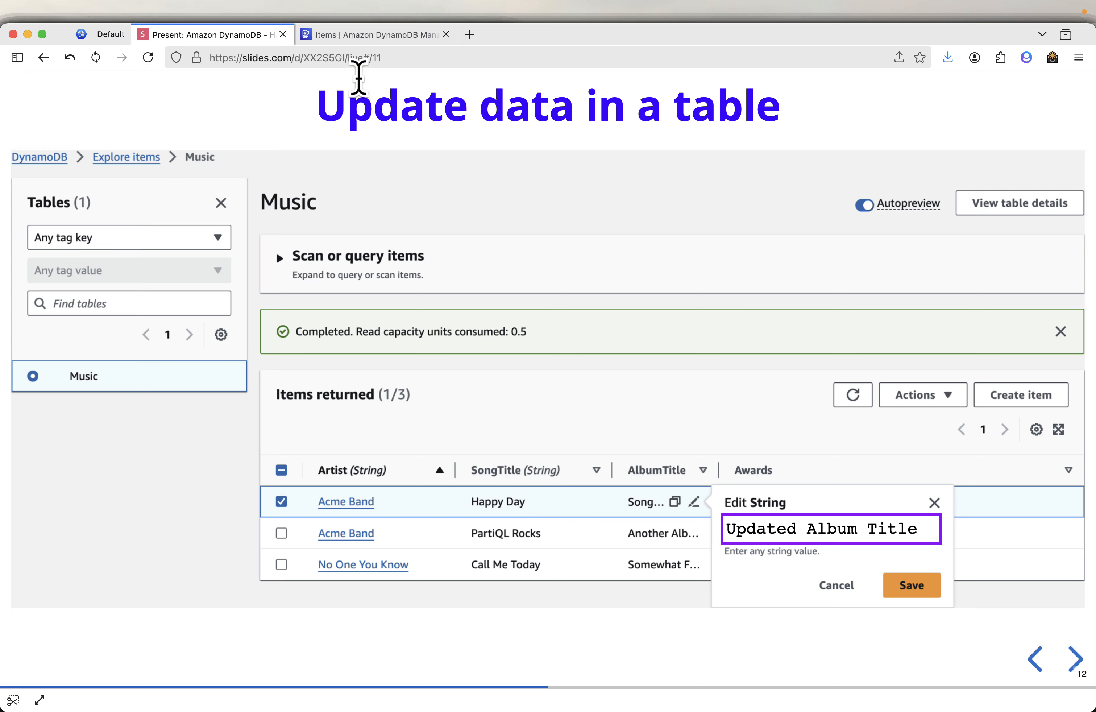
{"action": "left_click", "coordinate": [364, 37]}
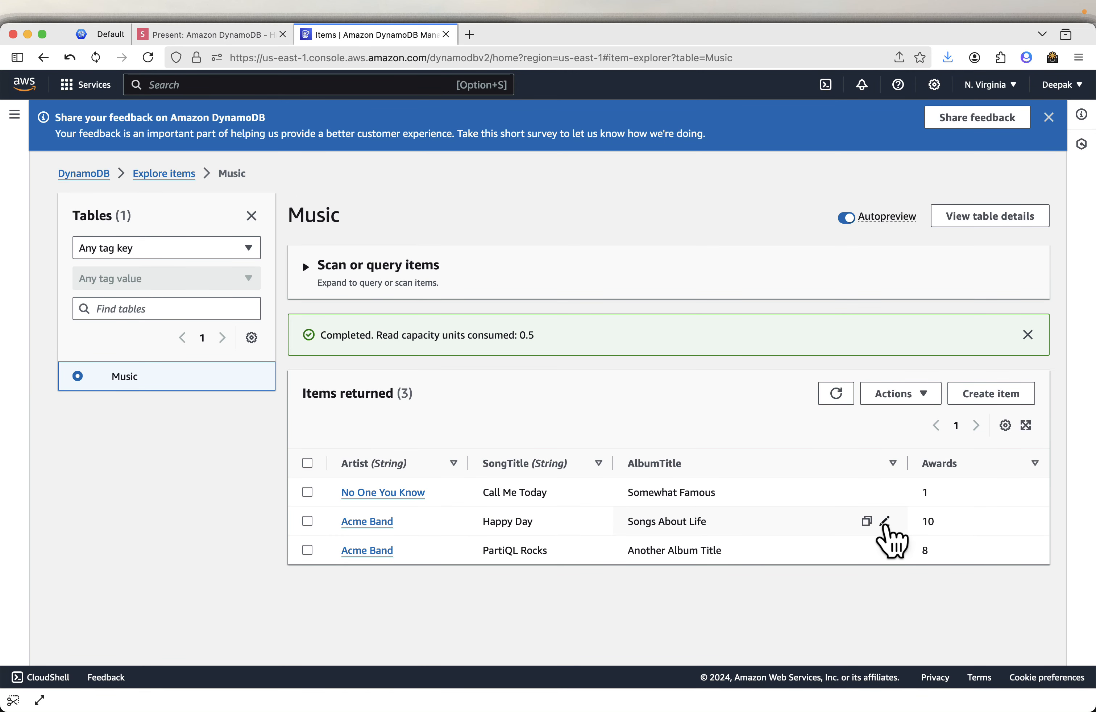
{"action": "left_click", "coordinate": [884, 520]}
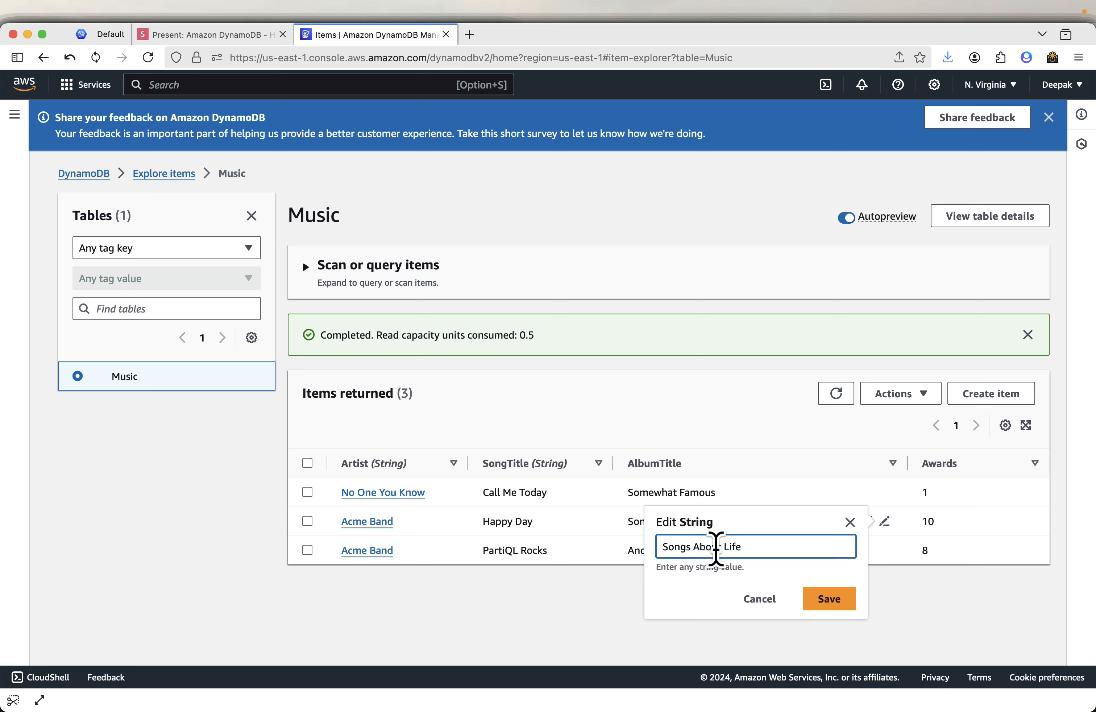
{"action": "type", "text": "Updated Album Title"}
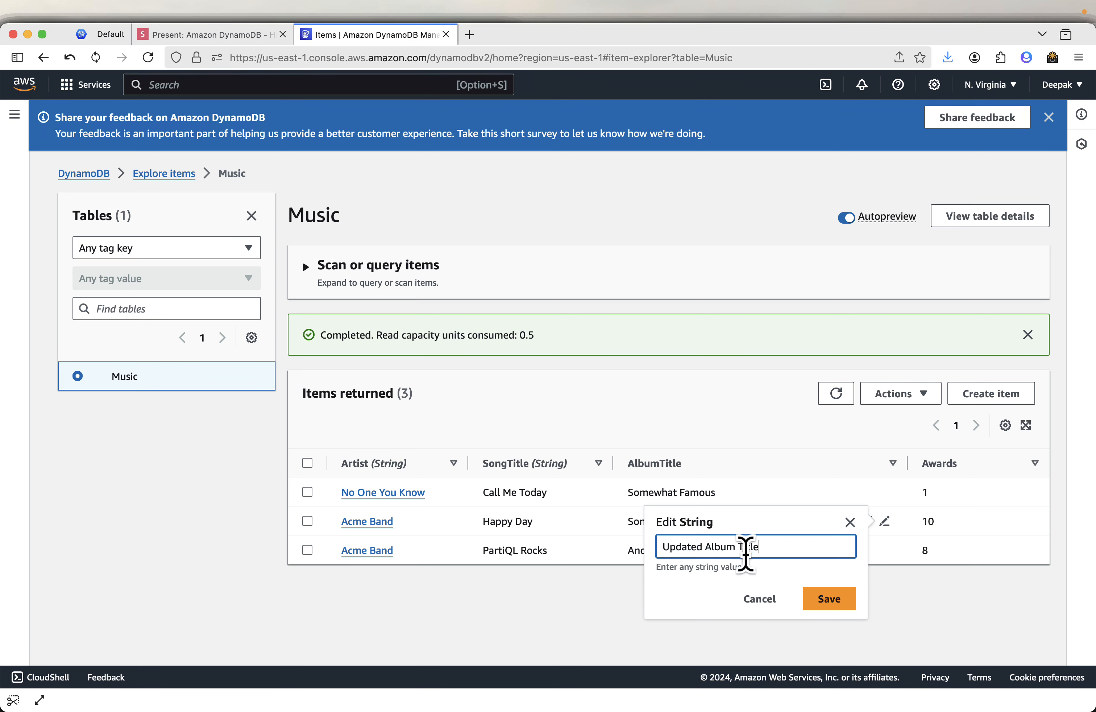
{"action": "left_click", "coordinate": [828, 600]}
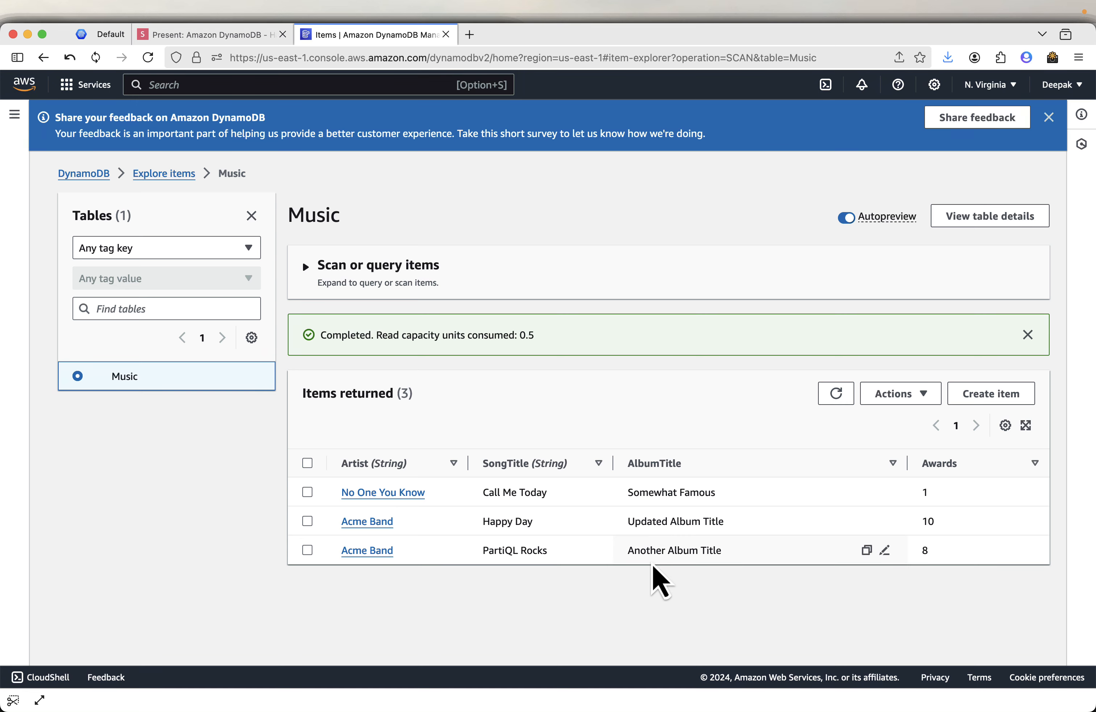
- Consult the Query data in a table slide, and open the Music table's details from the DynamoDB tables list
{"action": "left_click", "coordinate": [245, 37]}
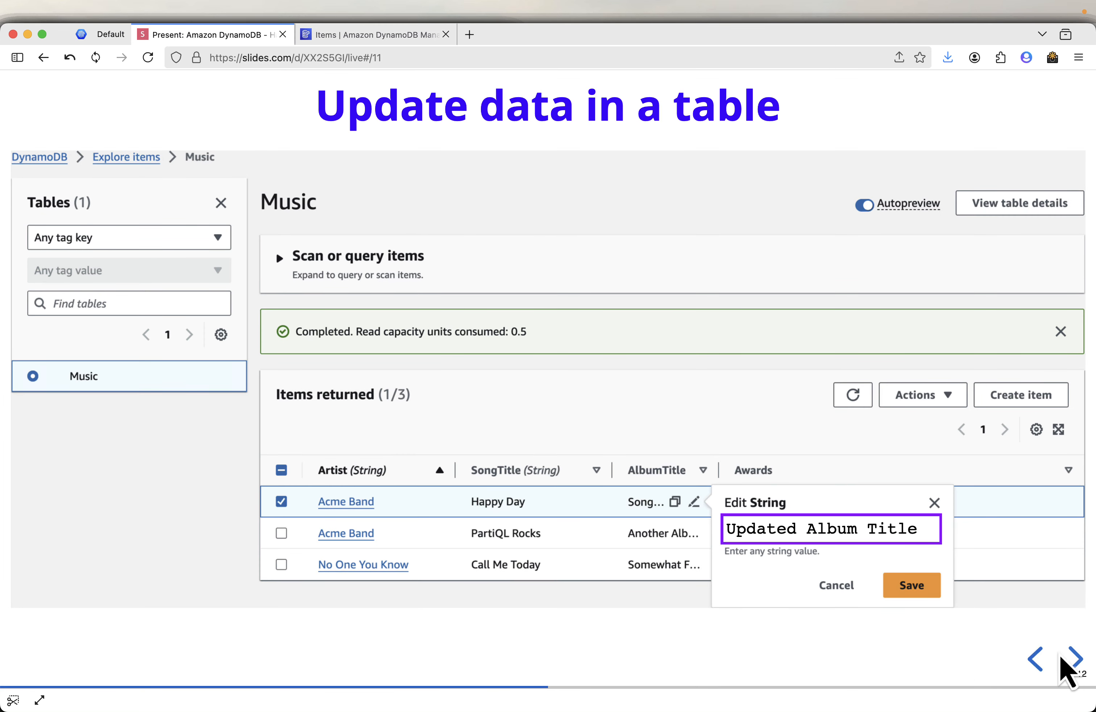
{"action": "left_click", "coordinate": [1076, 660]}
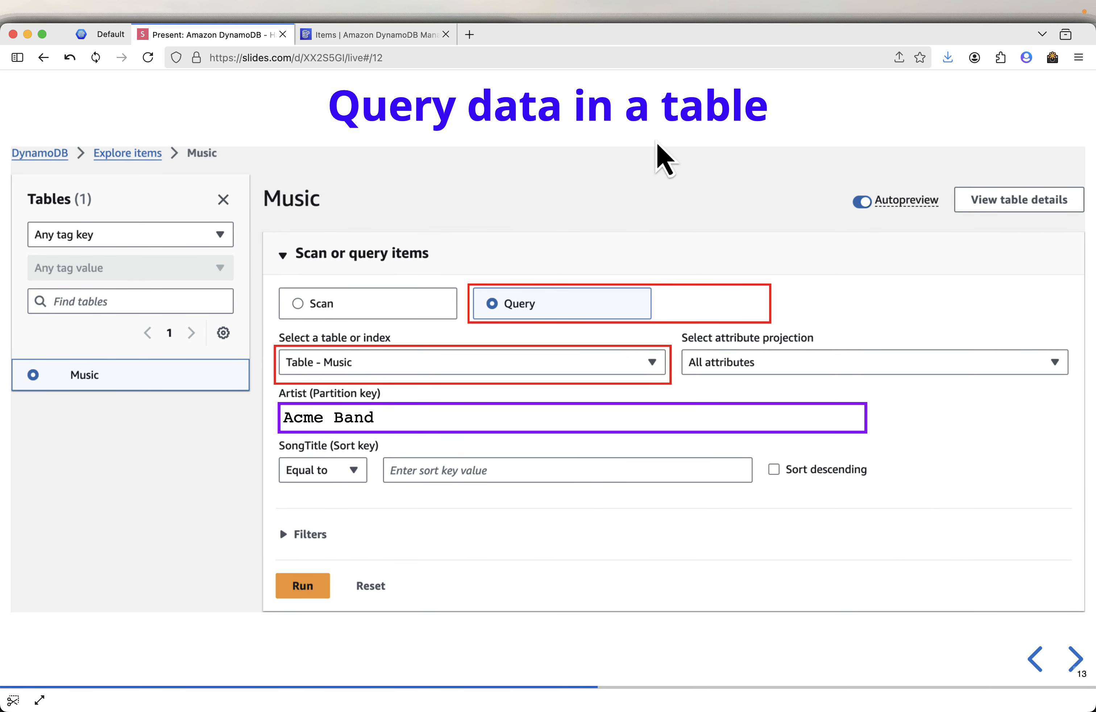
{"action": "left_click", "coordinate": [380, 40]}
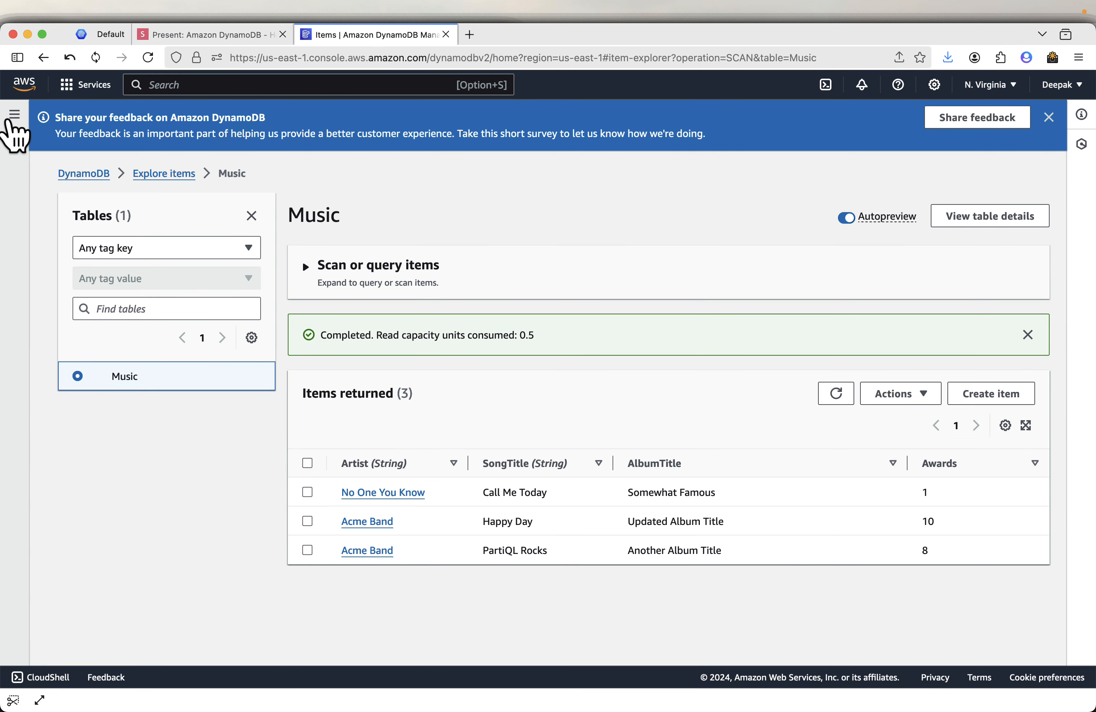
{"action": "left_click", "coordinate": [13, 121]}
{"action": "left_click", "coordinate": [46, 190]}
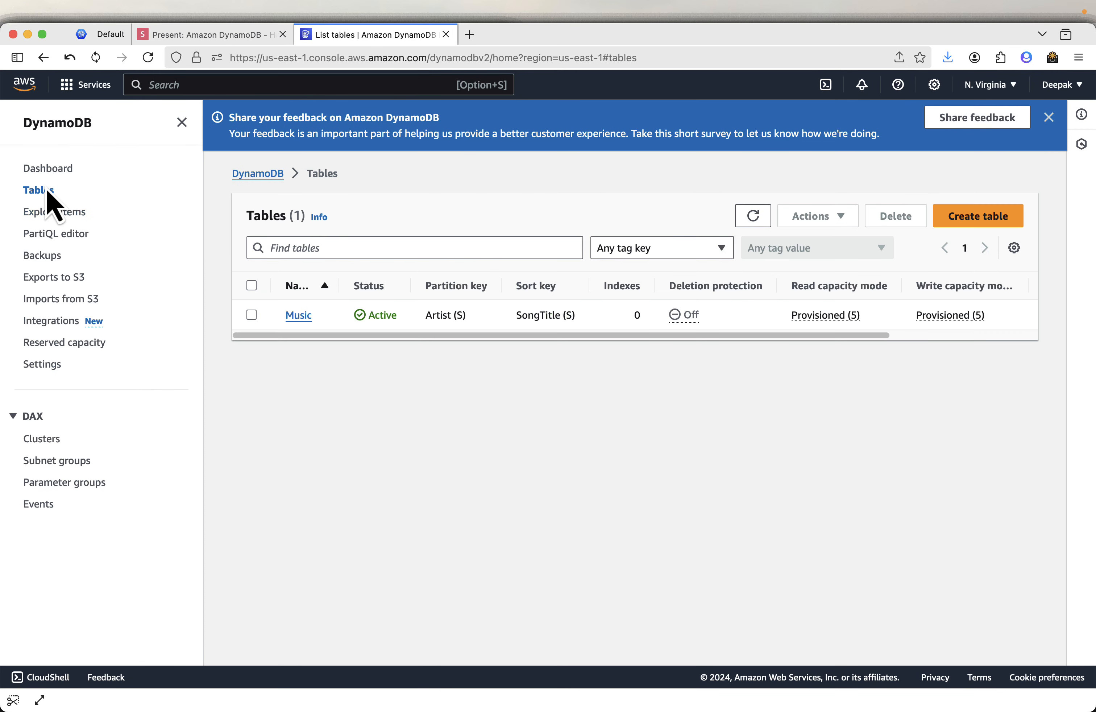
{"action": "left_click", "coordinate": [298, 316]}
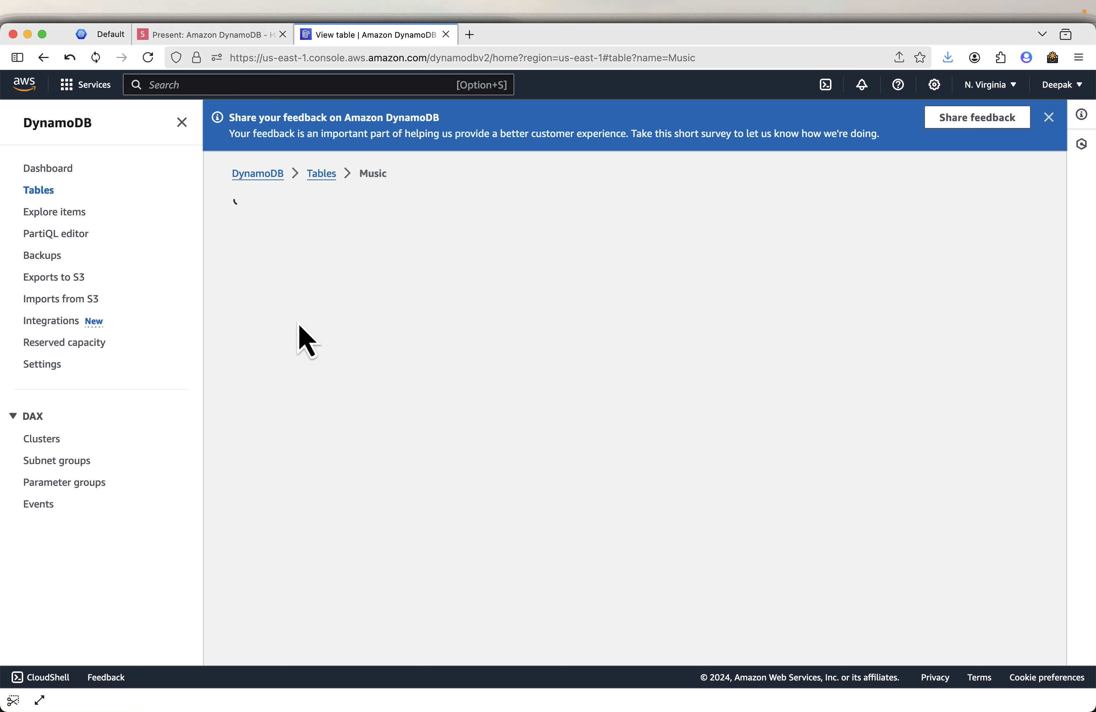
{"action": "left_click", "coordinate": [181, 121]}
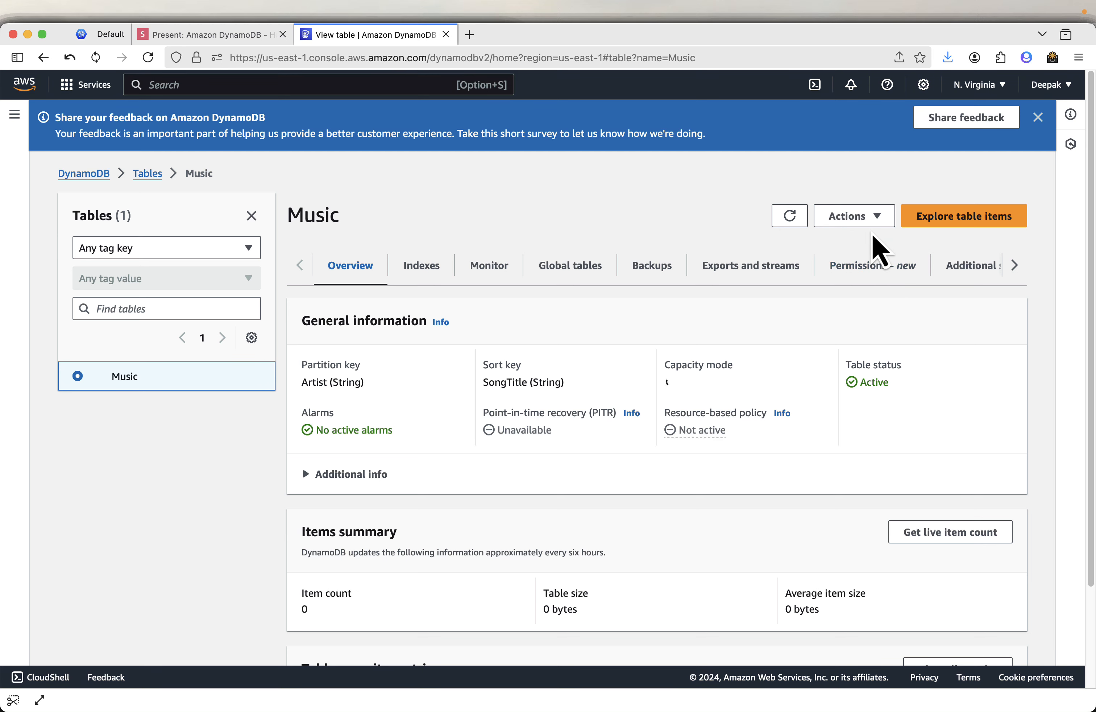
- Explore the Music table's items and switch the operation from Scan to Query
{"action": "left_click", "coordinate": [860, 217]}
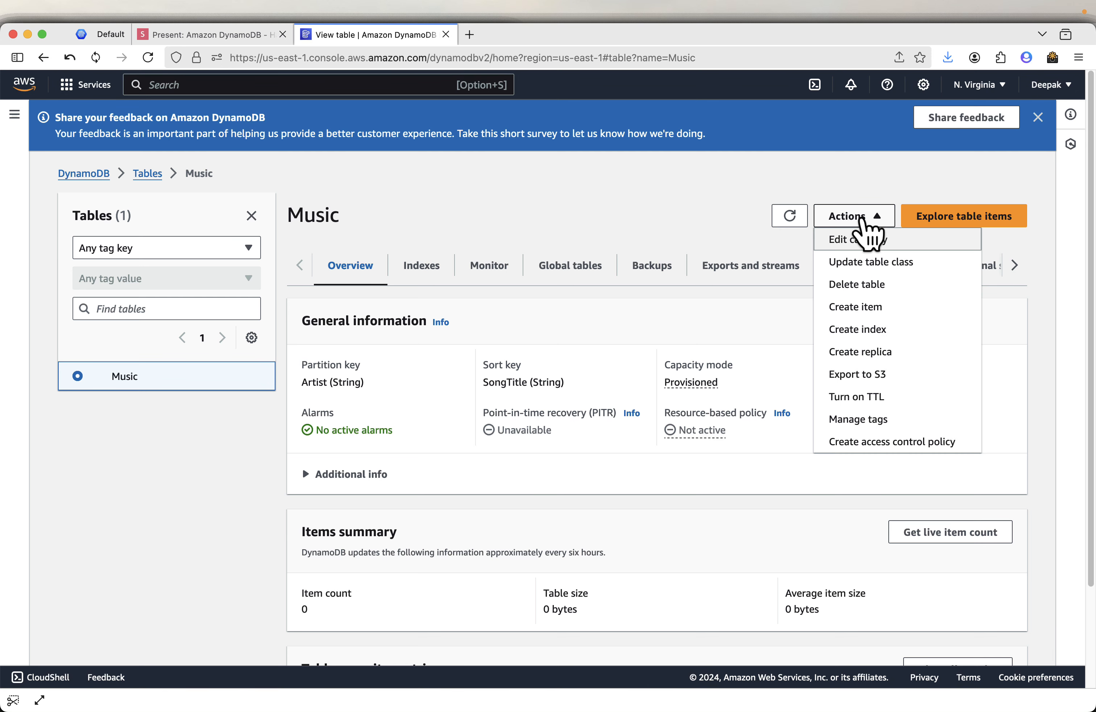
{"action": "left_click", "coordinate": [870, 218]}
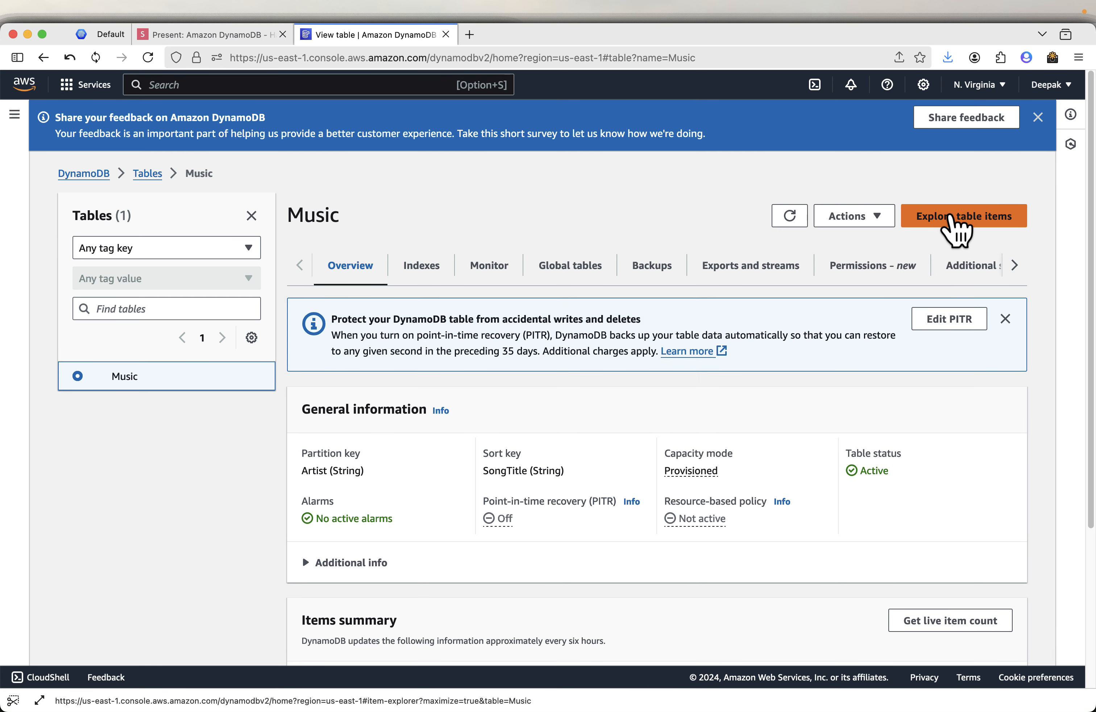
{"action": "left_click", "coordinate": [950, 217]}
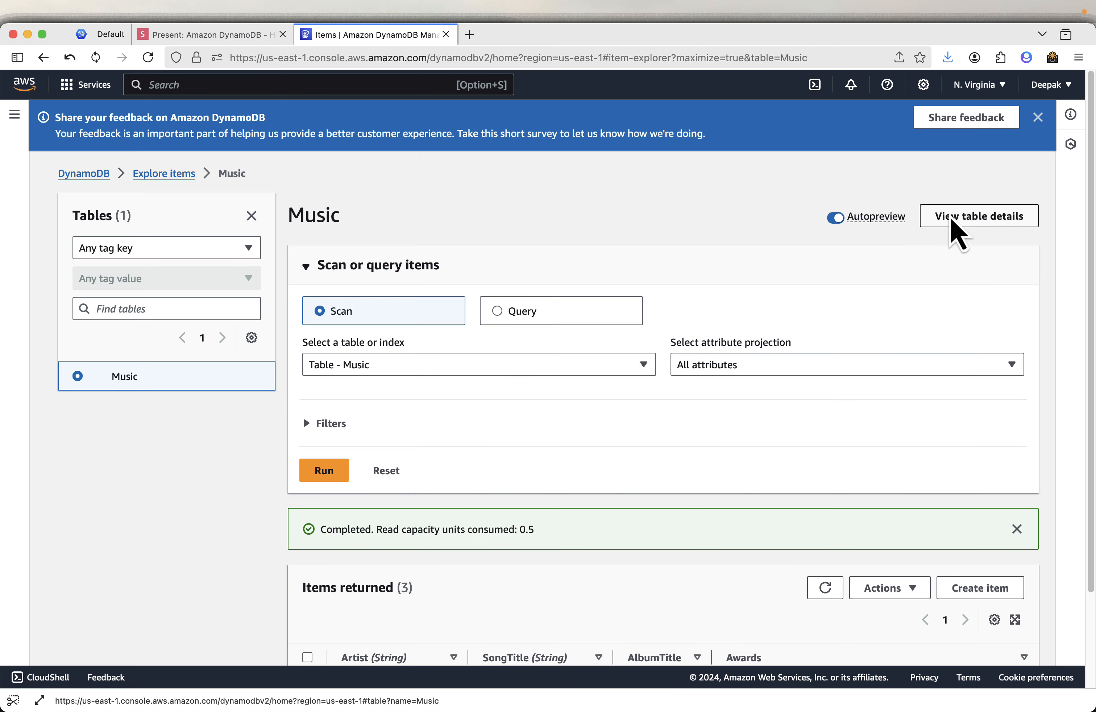
{"action": "left_click", "coordinate": [499, 312]}
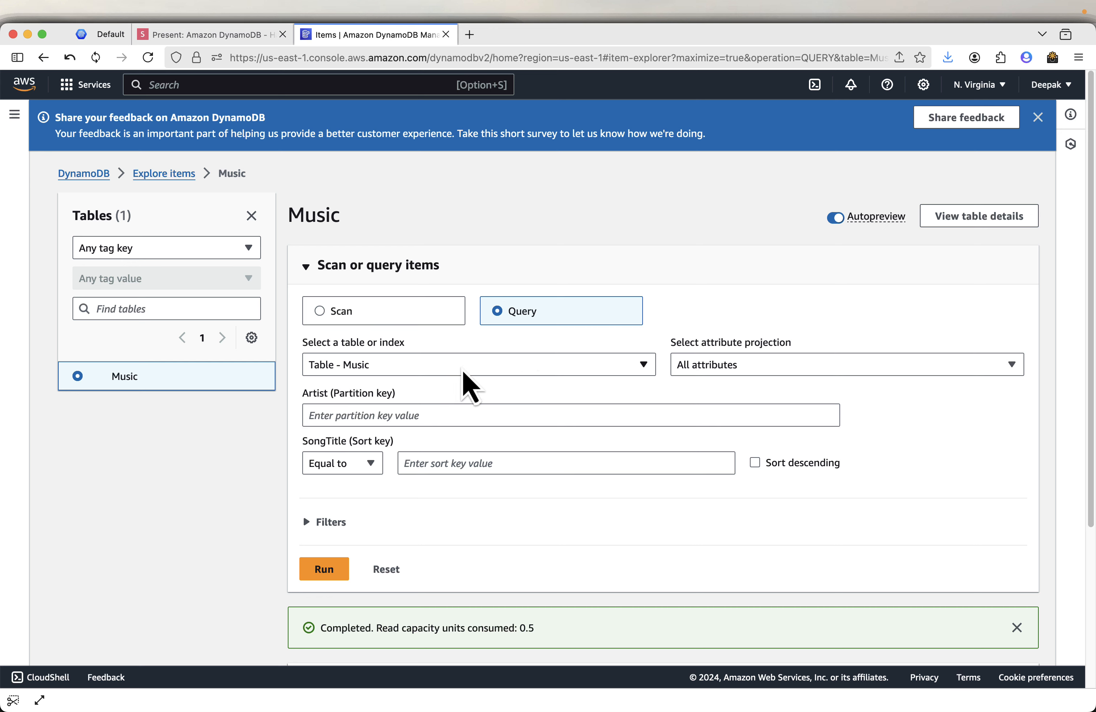
- Copy Acme Band from the Query data in a table slide into the query's Artist partition key
{"action": "left_click", "coordinate": [203, 35]}
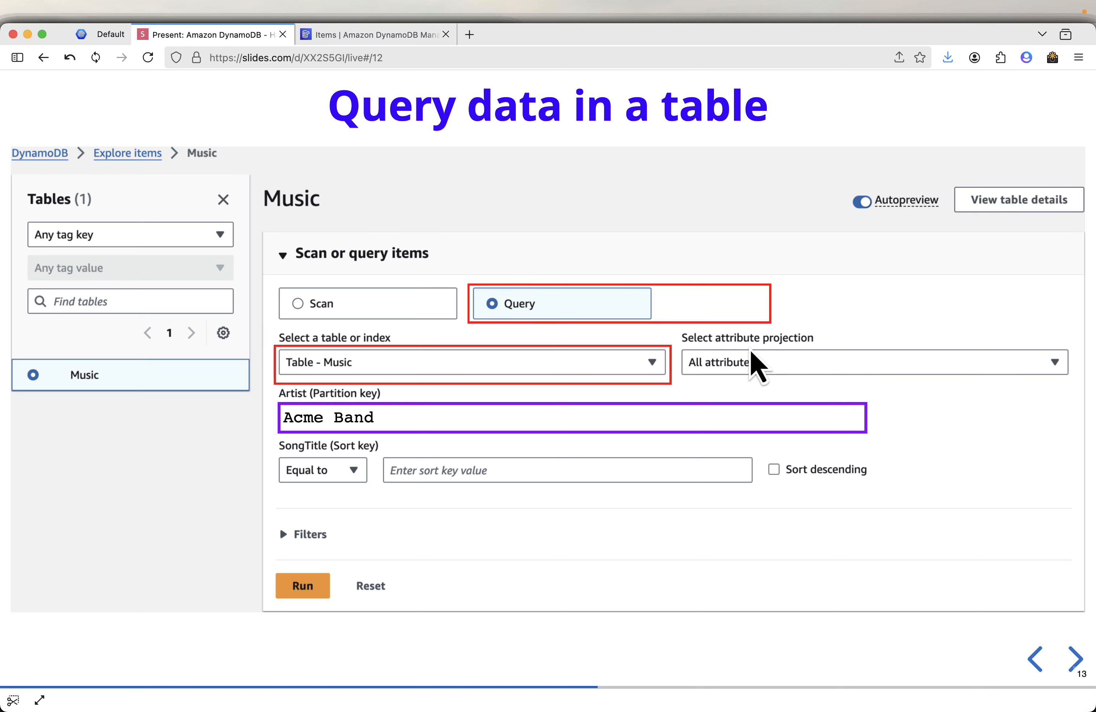
{"action": "mouse_move", "coordinate": [418, 426]}
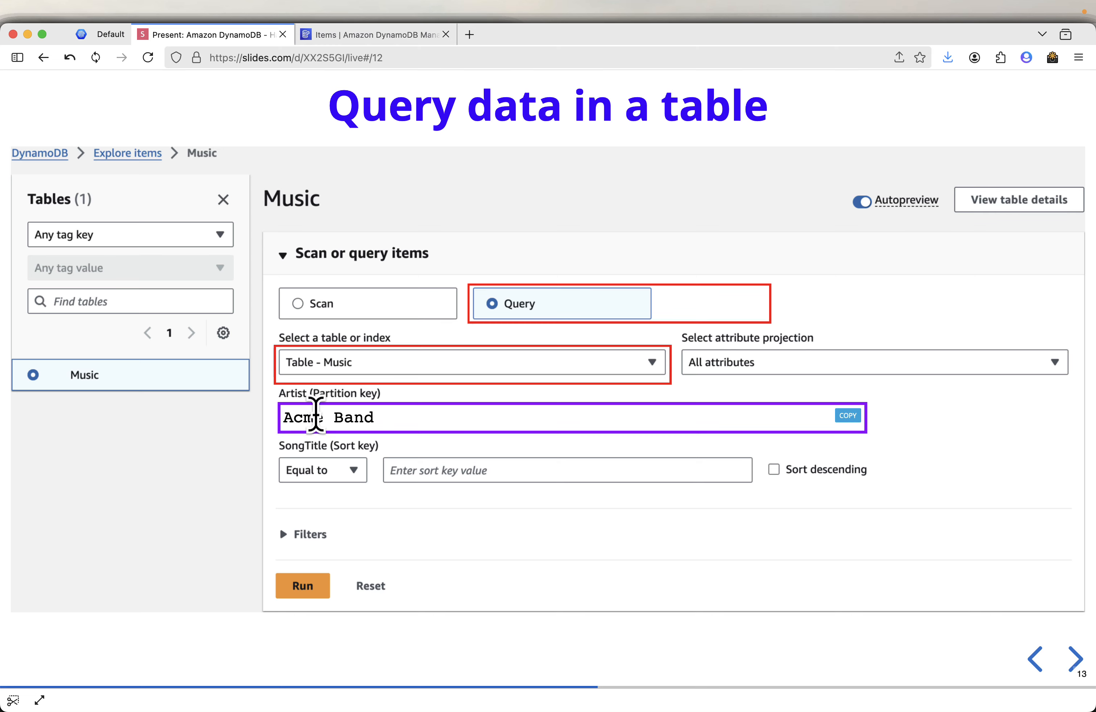
{"action": "left_click", "coordinate": [411, 34]}
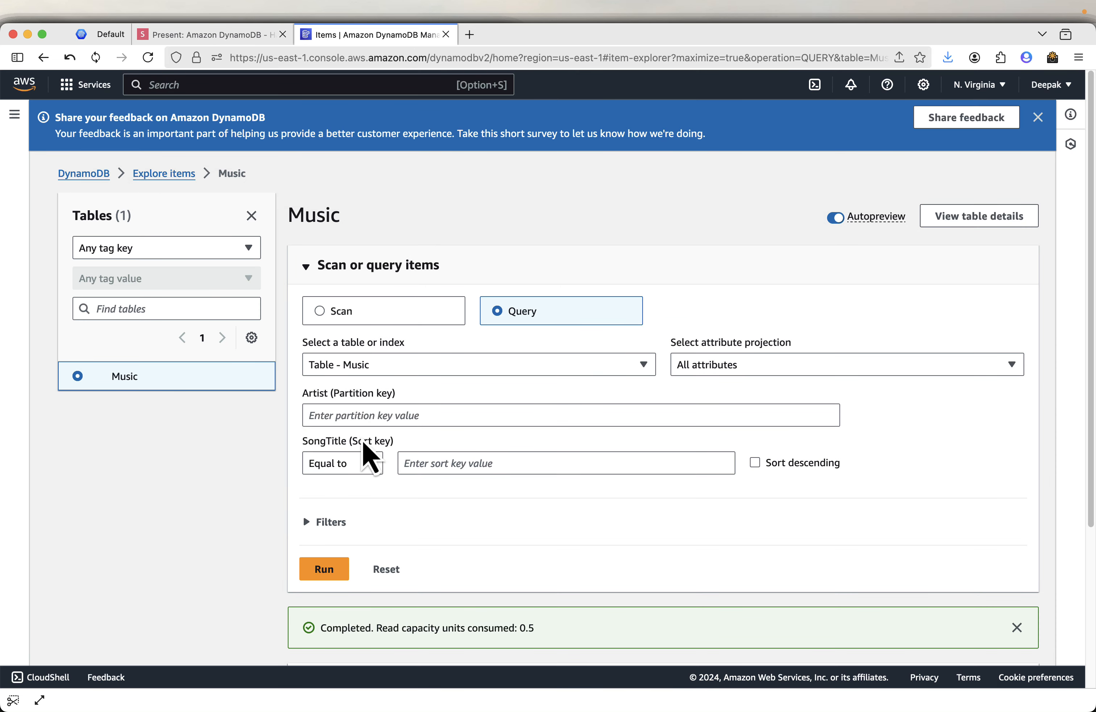
{"action": "left_click", "coordinate": [360, 415]}
{"action": "key", "text": "super+v"}
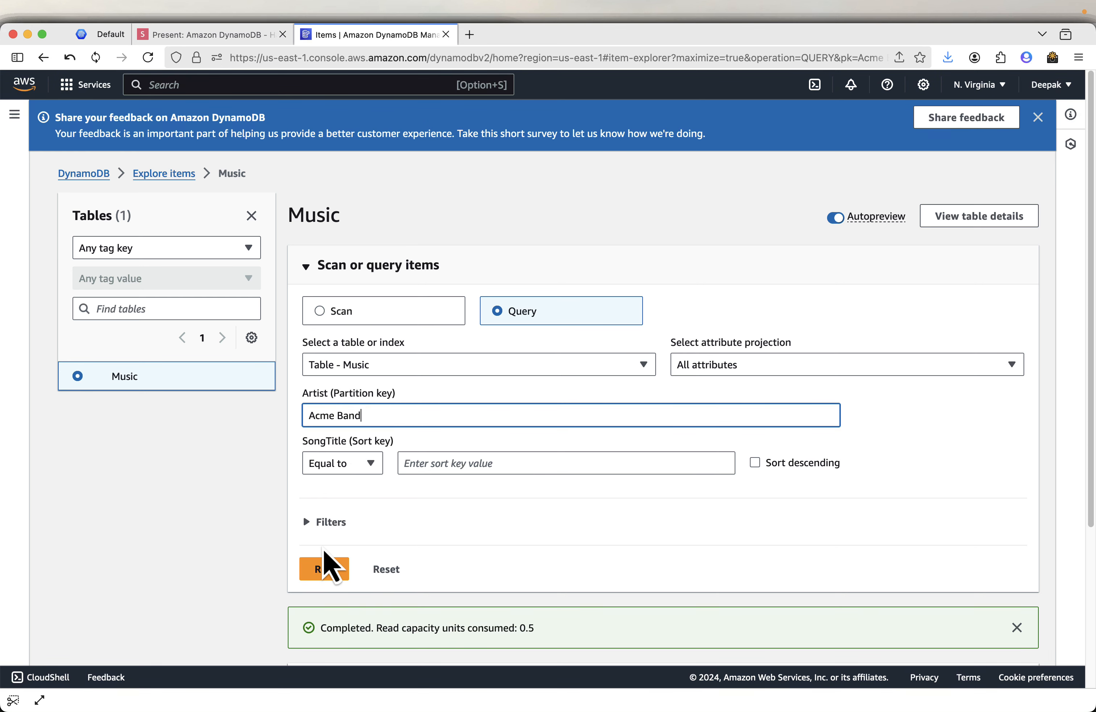
- Run the query on the Music table and widen the AlbumTitle column of the returned items
{"action": "left_click", "coordinate": [332, 572]}
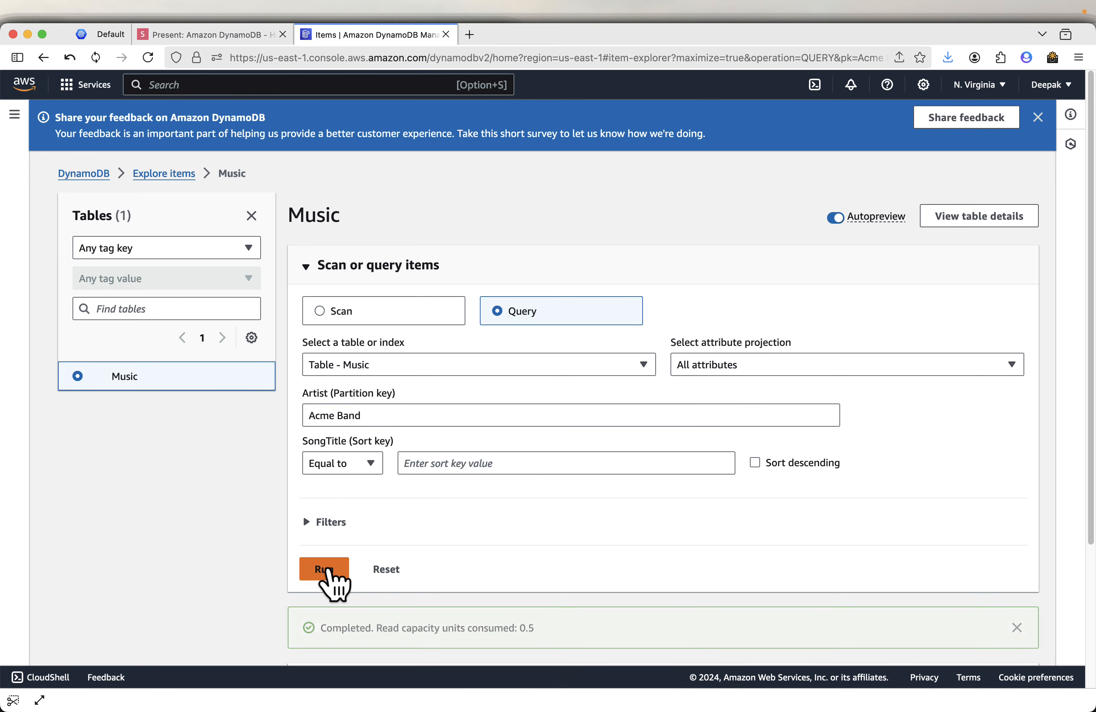
{"action": "scroll", "coordinate": [558, 421], "scroll_direction": "down", "scroll_amount": 5}
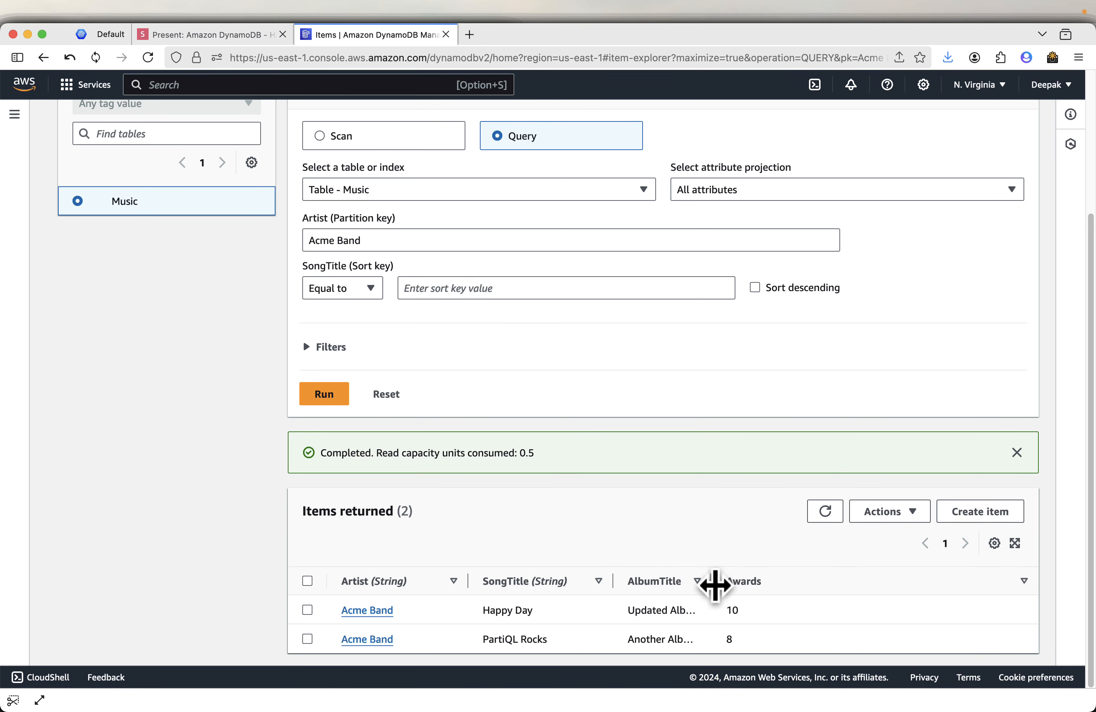
{"action": "left_click_drag", "start_coordinate": [715, 583], "coordinate": [907, 573]}
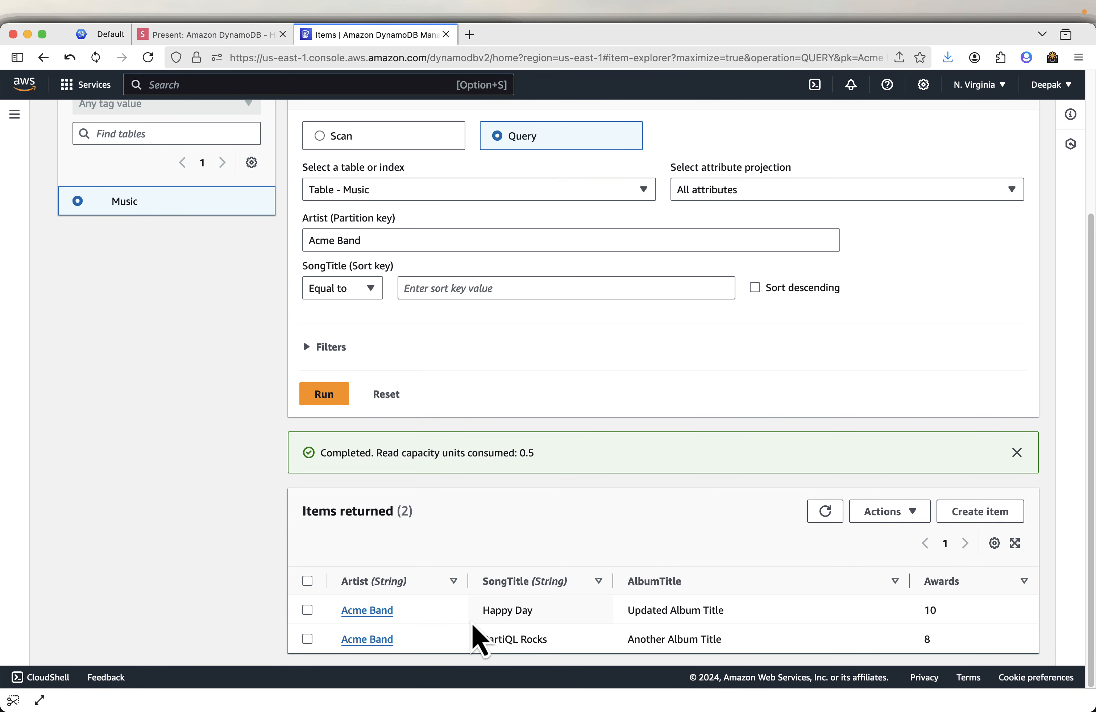
- Compare the query results with the Results slide, and advance the presentation to the Create a global secondary index slide
{"action": "left_click", "coordinate": [231, 39]}
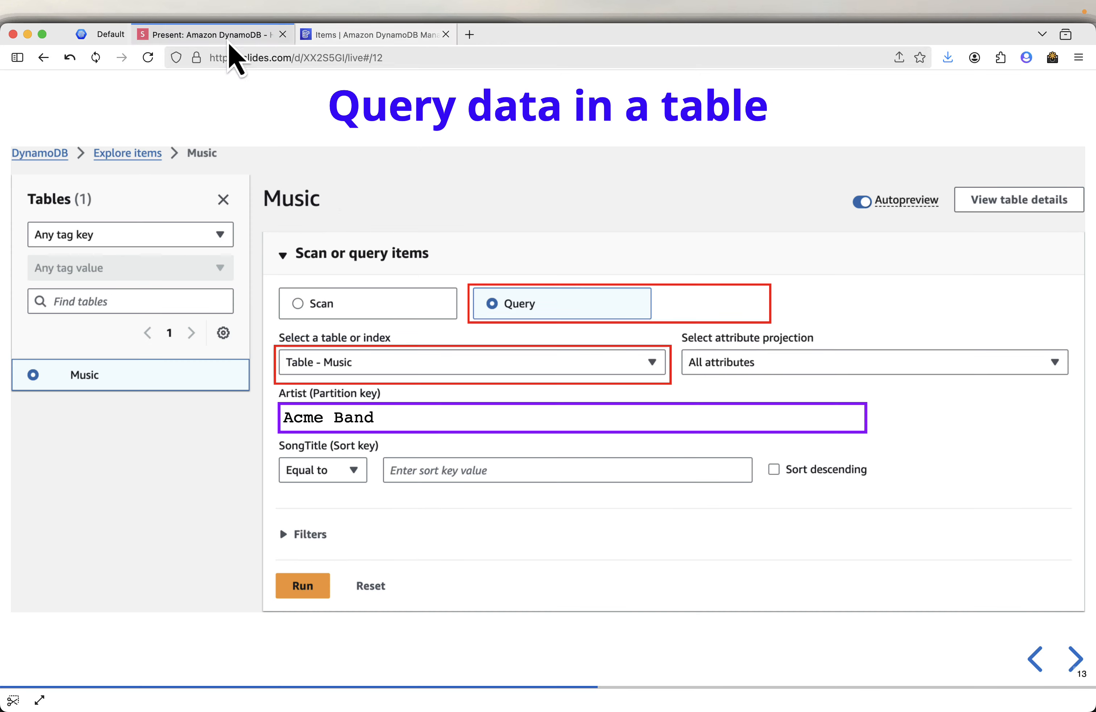
{"action": "left_click", "coordinate": [1070, 656]}
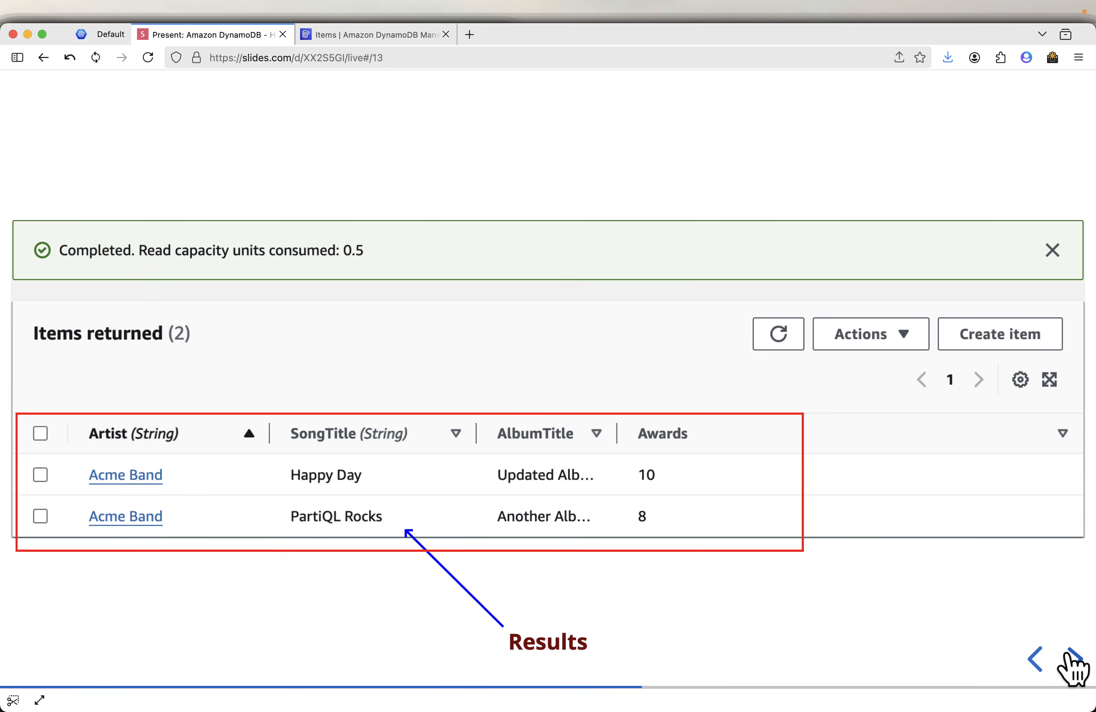
{"action": "left_click", "coordinate": [1071, 656]}
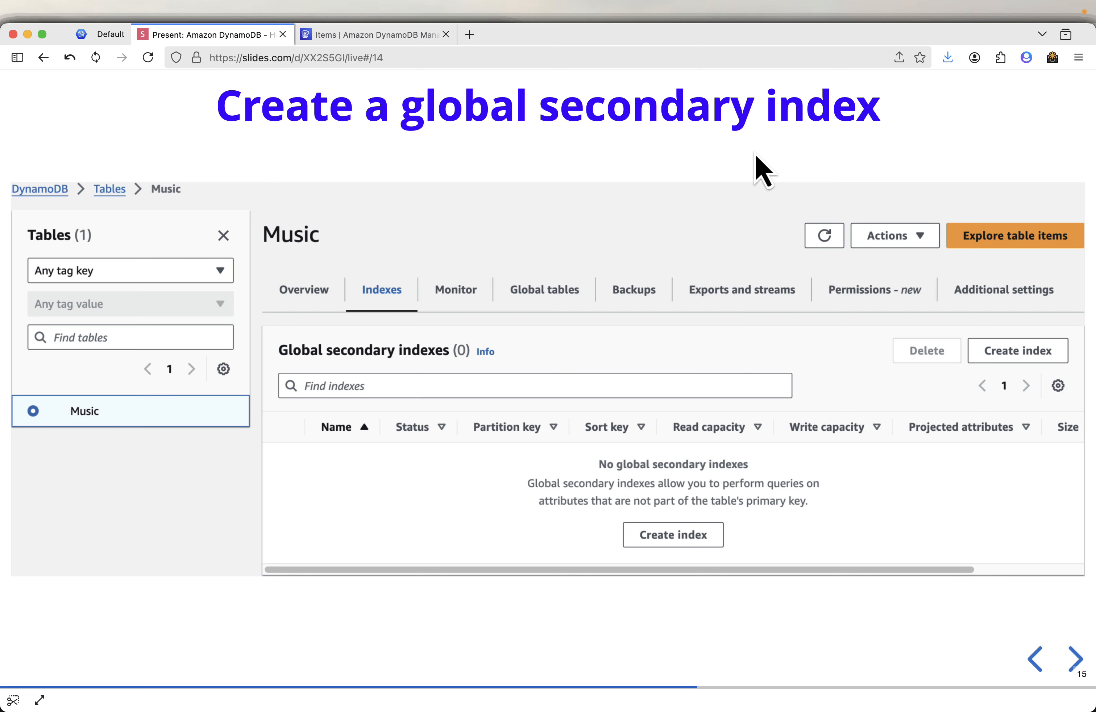
- Open the Music table's indexes from the DynamoDB tables list, and start creating a global secondary index
{"action": "left_click", "coordinate": [370, 38]}
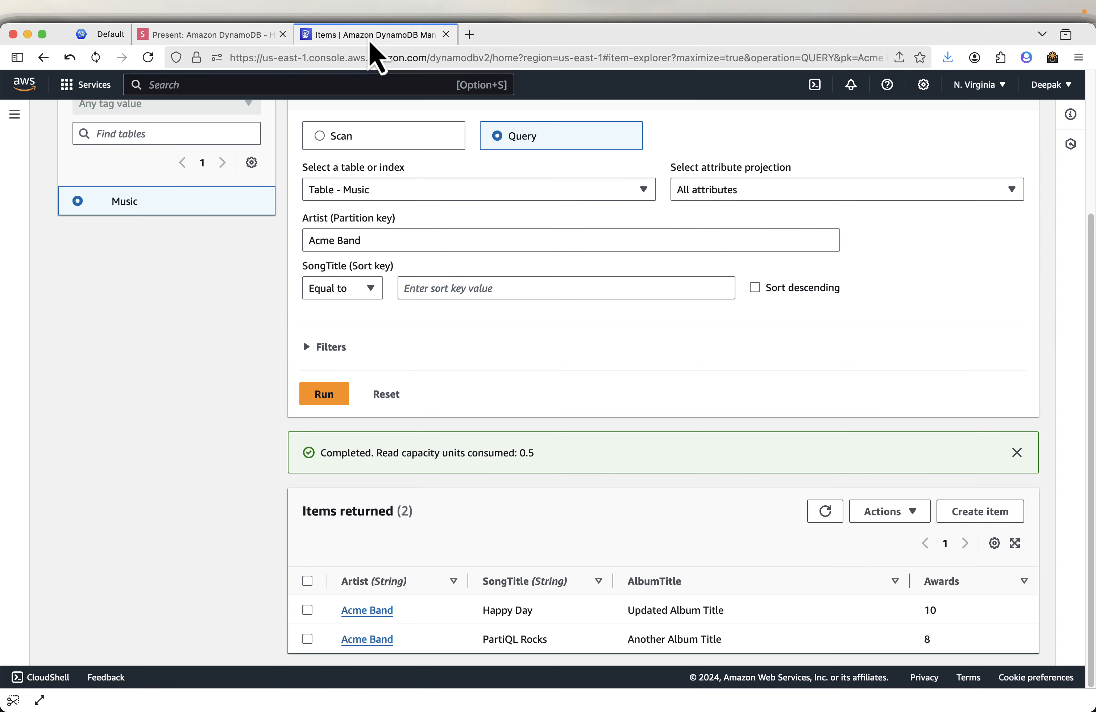
{"action": "scroll", "coordinate": [382, 287], "scroll_direction": "up", "scroll_amount": 5}
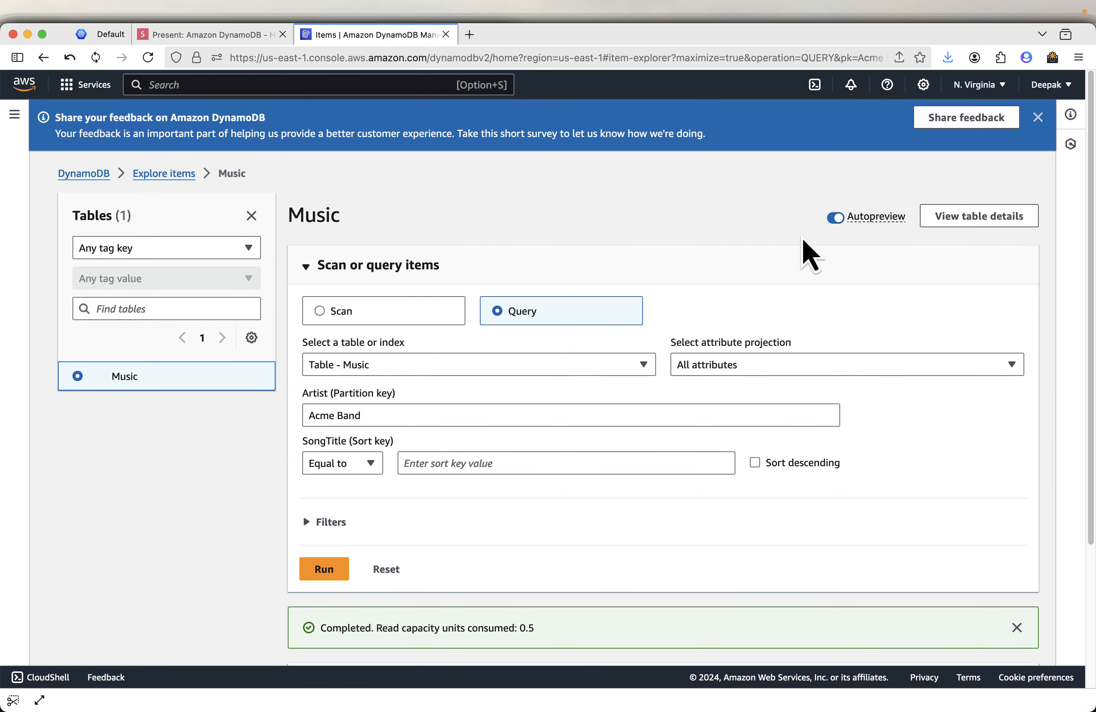
{"action": "left_click", "coordinate": [15, 116]}
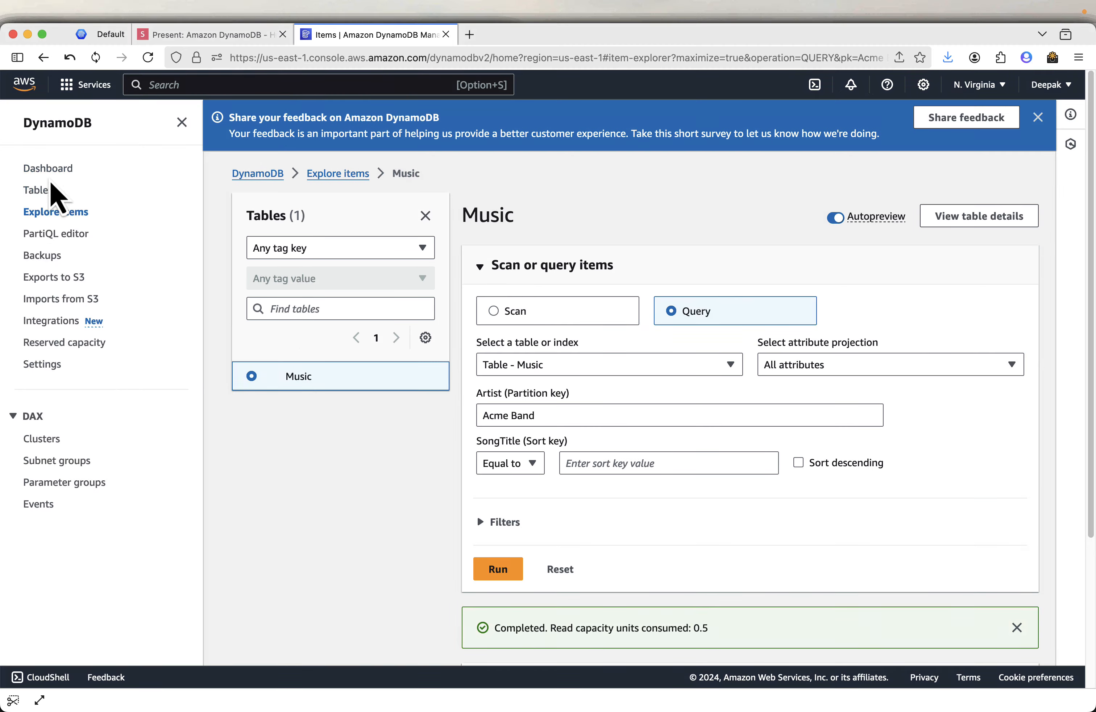
{"action": "left_click", "coordinate": [46, 192]}
{"action": "left_click", "coordinate": [296, 316]}
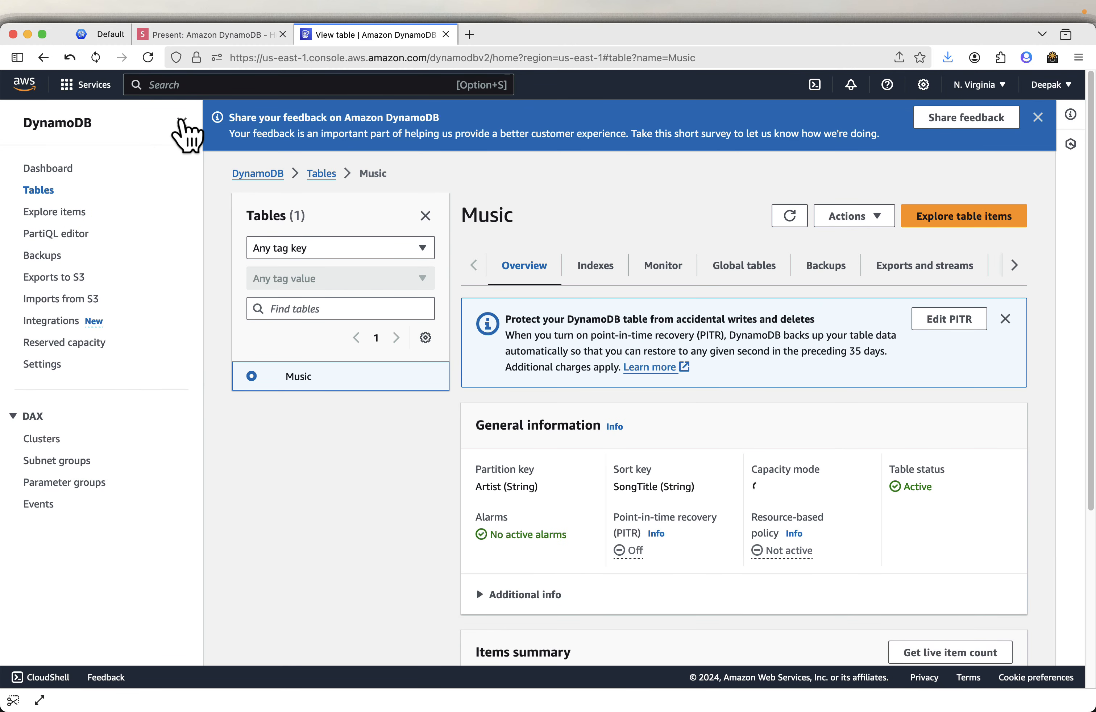
{"action": "left_click", "coordinate": [181, 122]}
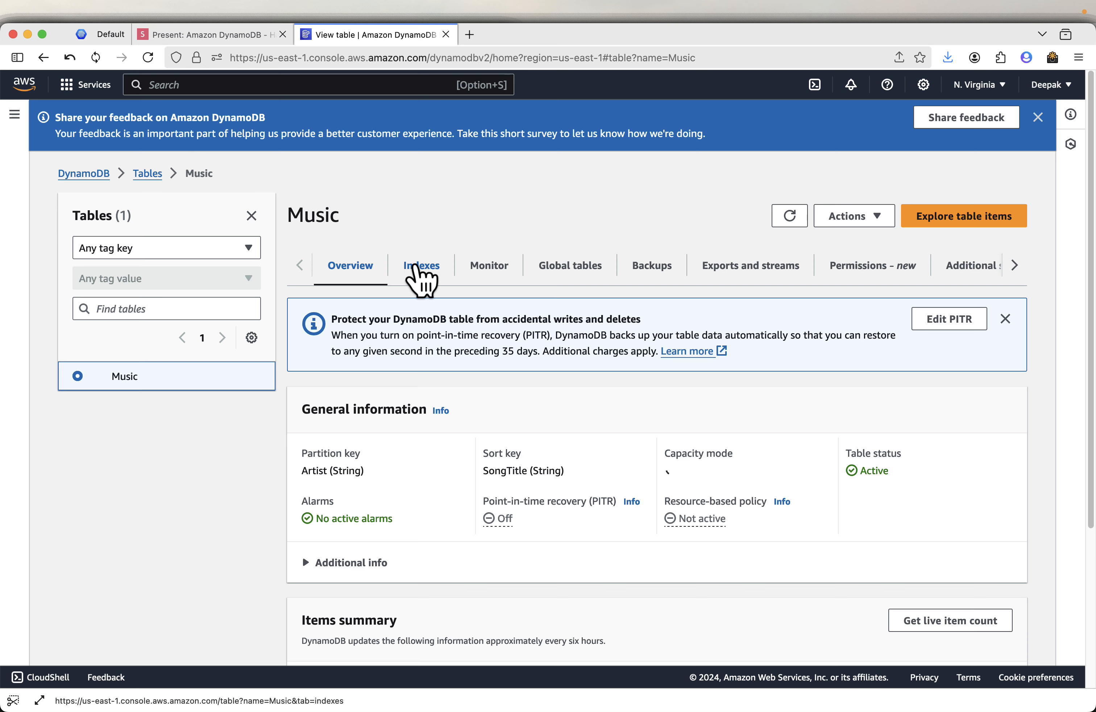
{"action": "left_click", "coordinate": [415, 267]}
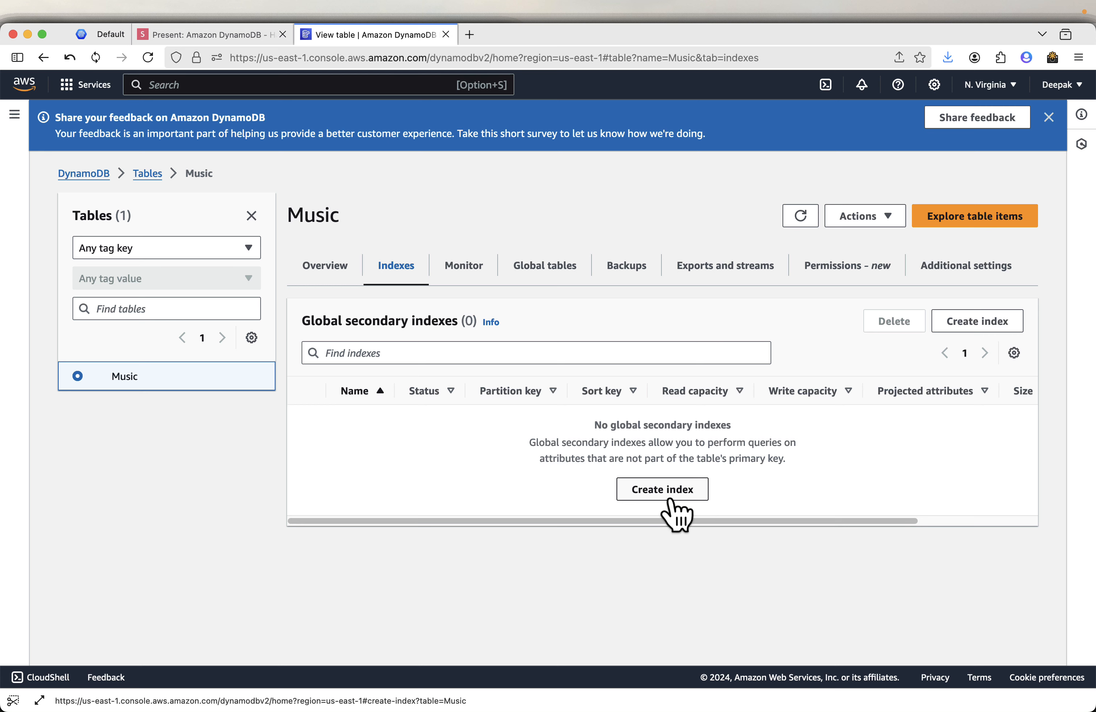
{"action": "left_click", "coordinate": [651, 489]}
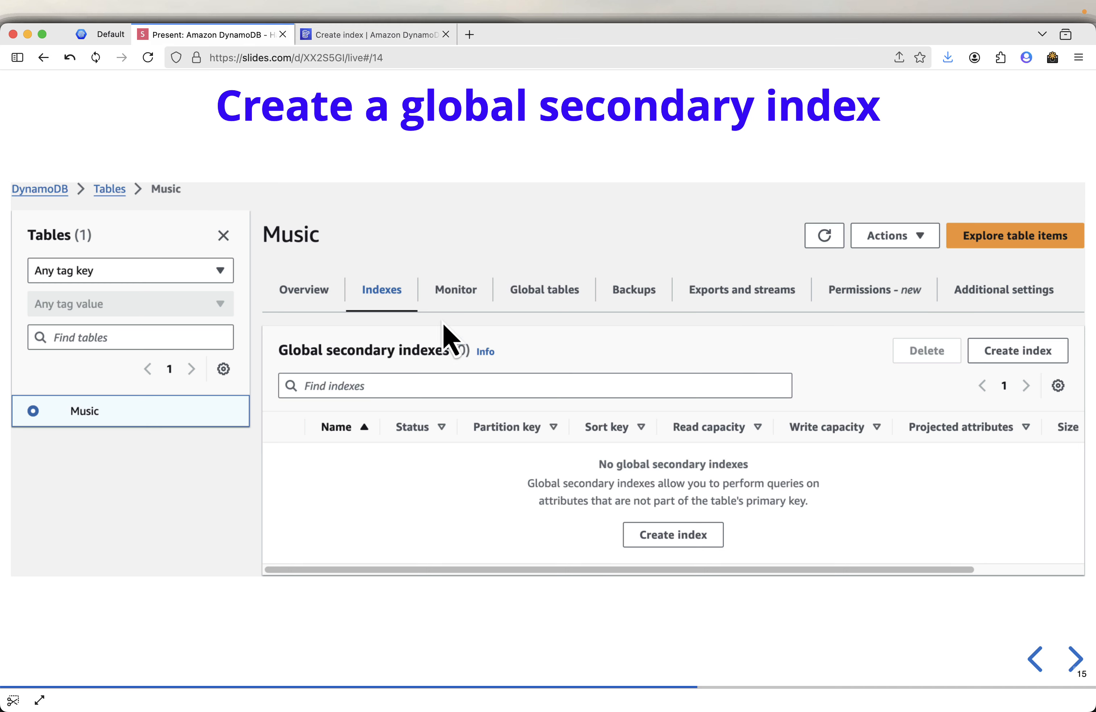
- Copy AlbumTitle from the Create global secondary index slide into the new index's partition key
{"action": "left_click", "coordinate": [1082, 665]}
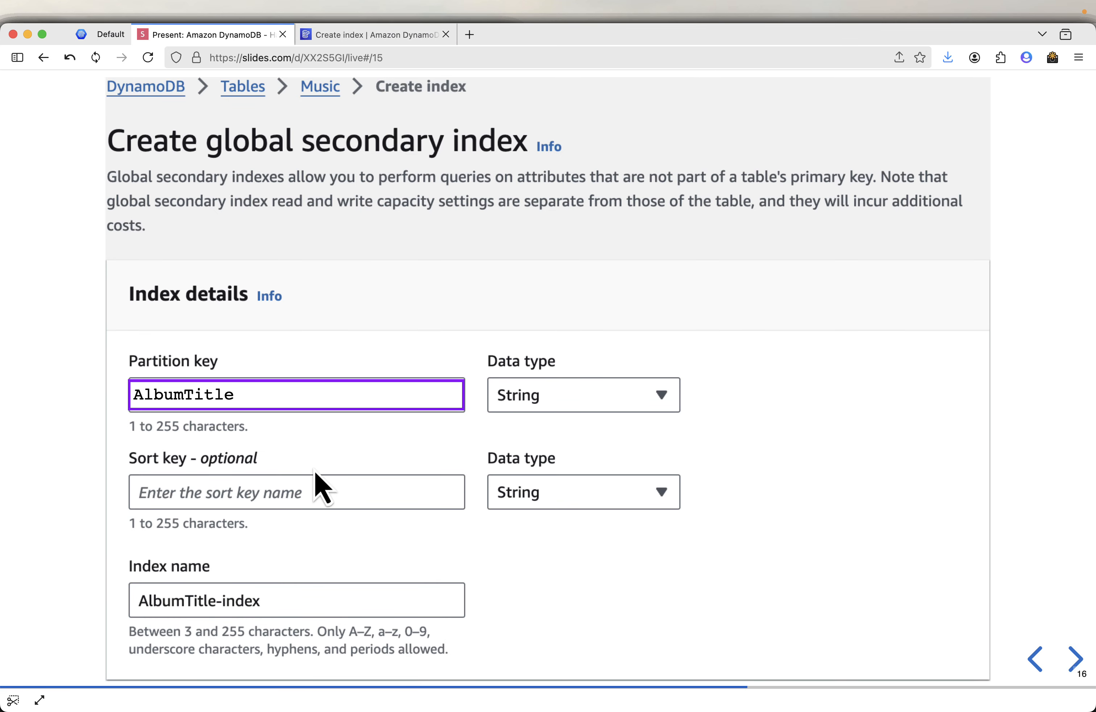
{"action": "mouse_move", "coordinate": [294, 403]}
{"action": "mouse_move", "coordinate": [167, 411]}
{"action": "left_click", "coordinate": [449, 393]}
{"action": "left_click", "coordinate": [351, 36]}
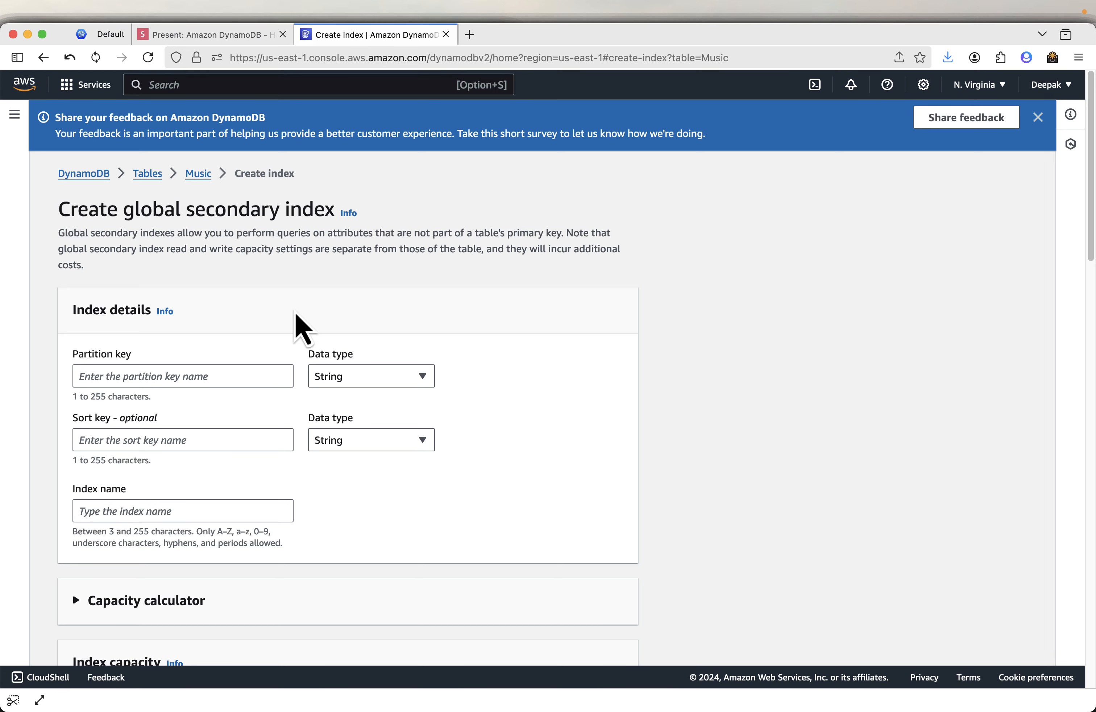
{"action": "left_click", "coordinate": [164, 376]}
{"action": "key", "text": "super+v"}
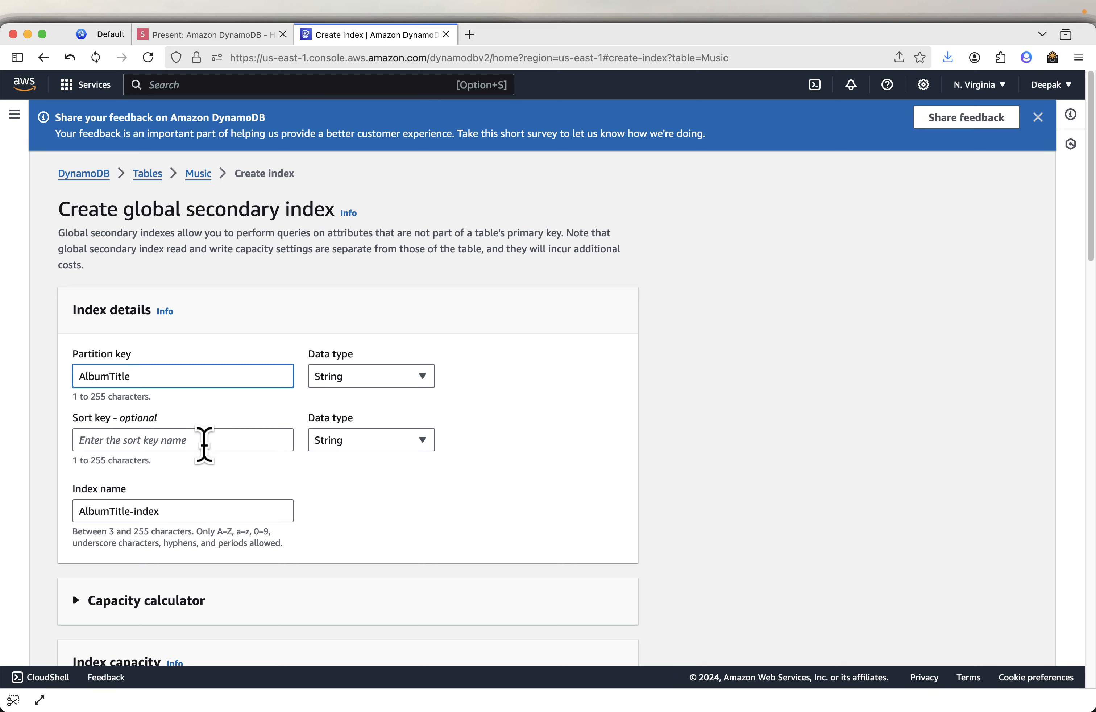
- Review the index's capacity and projection settings, and create it with capacity copied from the base table and all attributes projected
{"action": "left_click", "coordinate": [460, 519]}
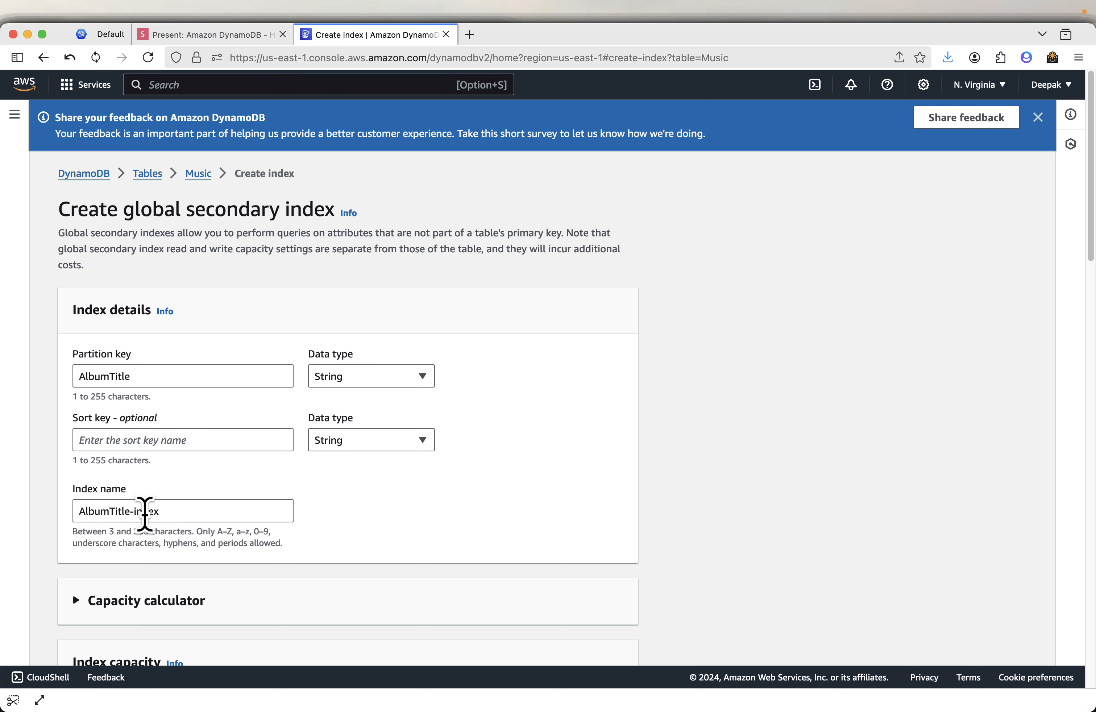
{"action": "scroll", "coordinate": [415, 532], "scroll_direction": "down", "scroll_amount": 2}
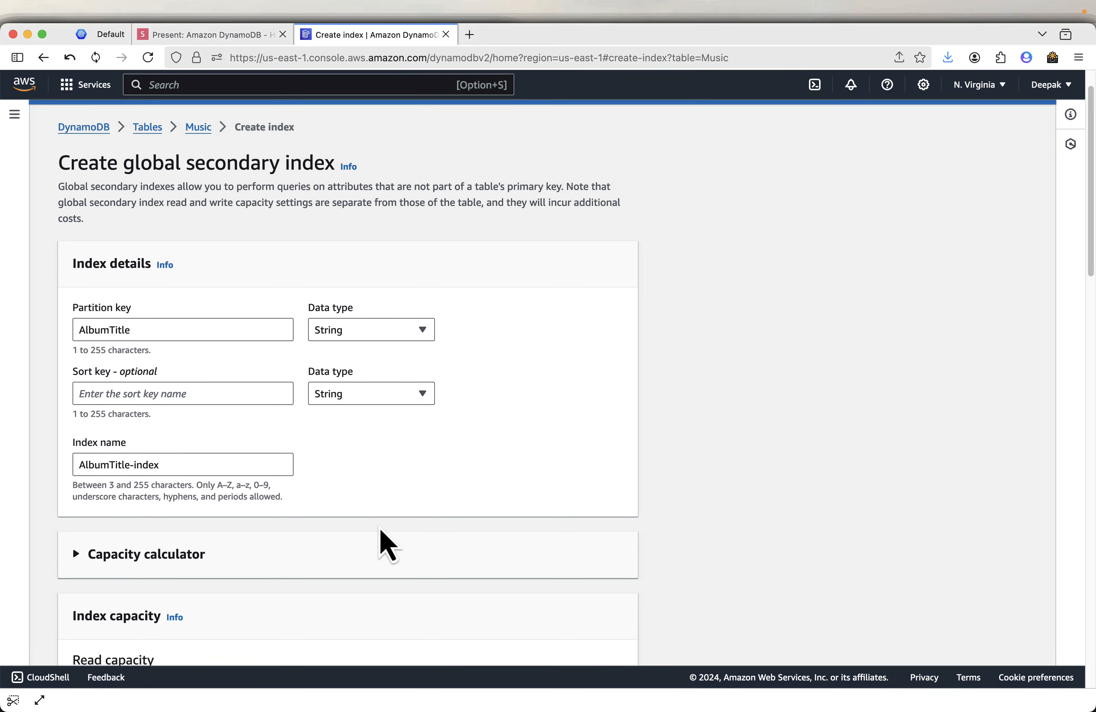
{"action": "left_click", "coordinate": [97, 559]}
{"action": "scroll", "coordinate": [399, 548], "scroll_direction": "down", "scroll_amount": 5}
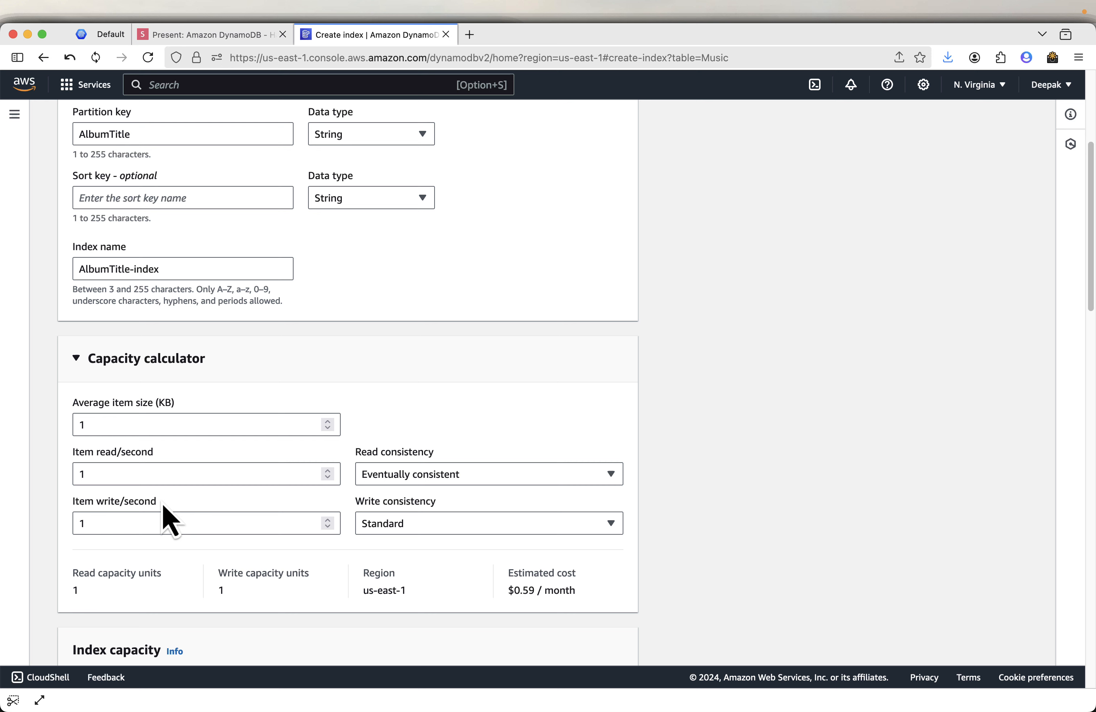
{"action": "left_click", "coordinate": [76, 359]}
{"action": "scroll", "coordinate": [461, 413], "scroll_direction": "down", "scroll_amount": 5}
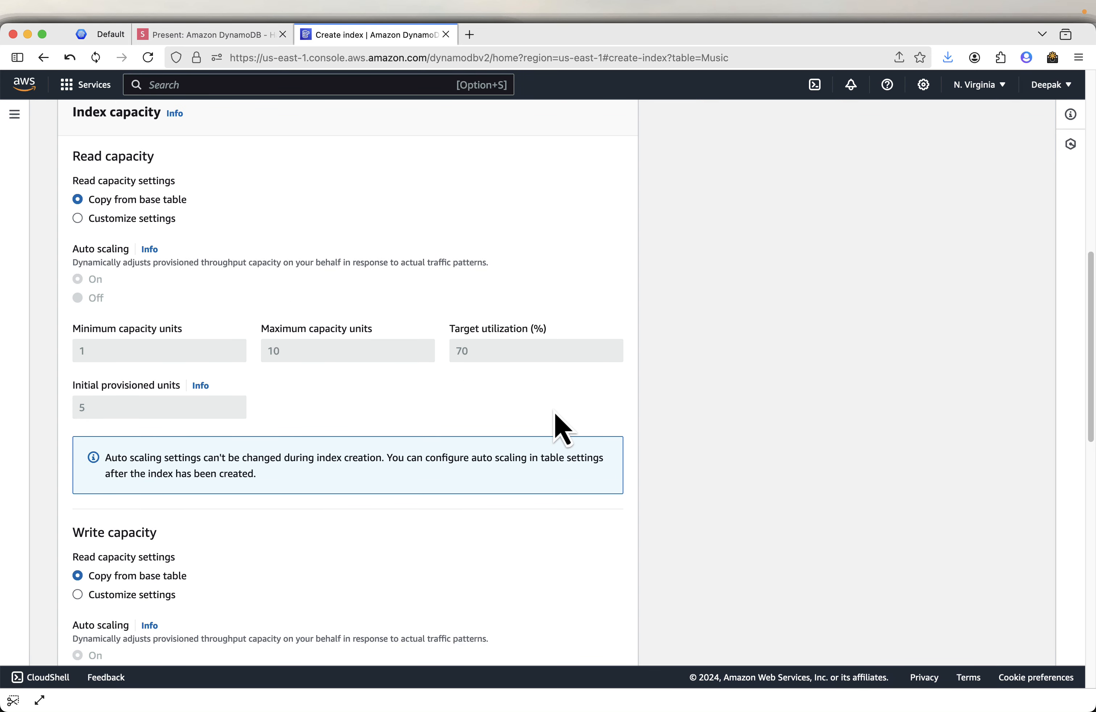
{"action": "scroll", "coordinate": [556, 413], "scroll_direction": "down", "scroll_amount": 10}
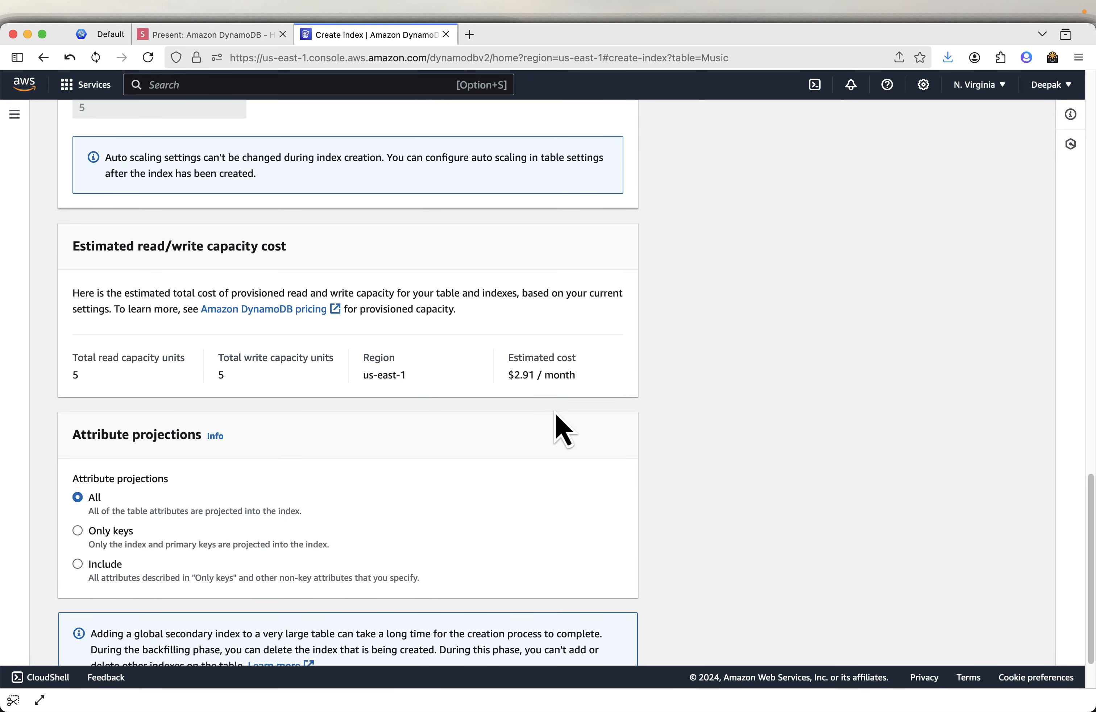
{"action": "scroll", "coordinate": [556, 414], "scroll_direction": "down", "scroll_amount": 2}
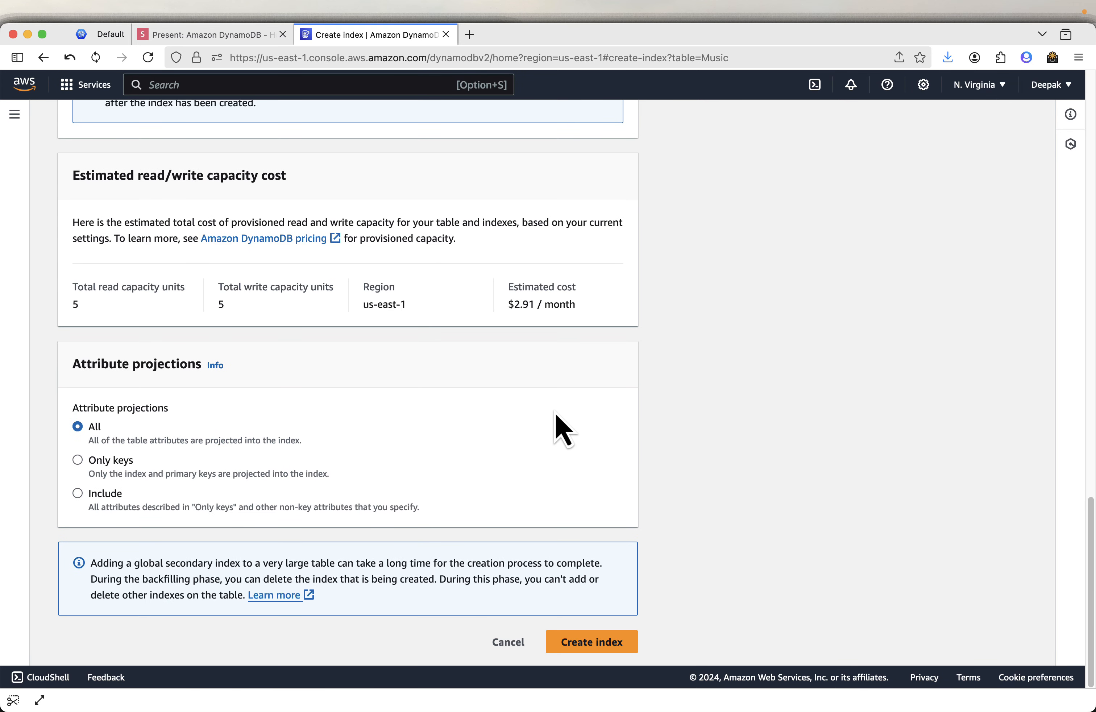
{"action": "left_click", "coordinate": [579, 644]}
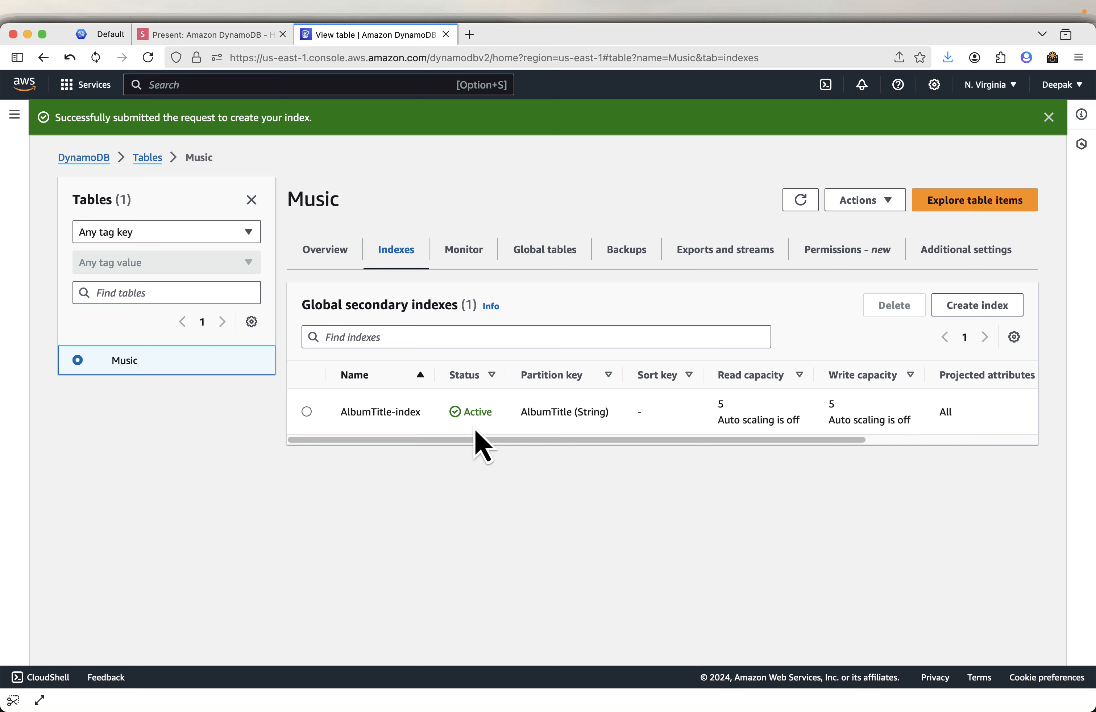
- Consult the slides on waiting for the index to be Active and on querying the global secondary index, briefly marking the index selection
{"action": "left_click", "coordinate": [227, 36]}
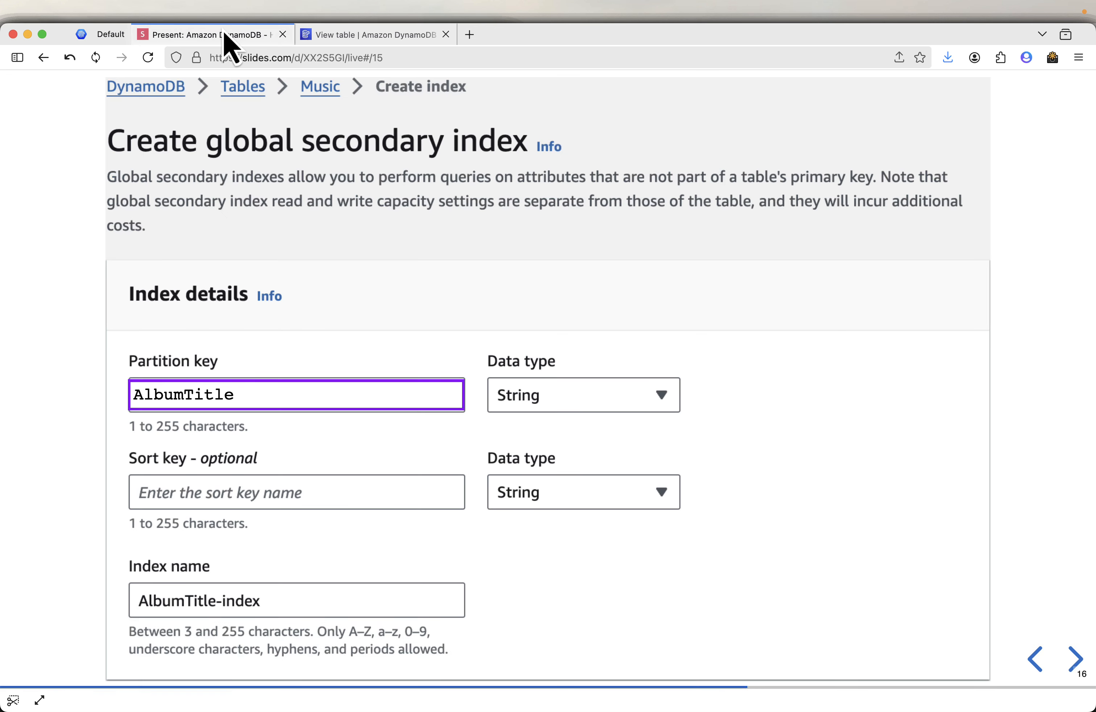
{"action": "left_click", "coordinate": [1076, 658]}
{"action": "left_click", "coordinate": [1072, 656]}
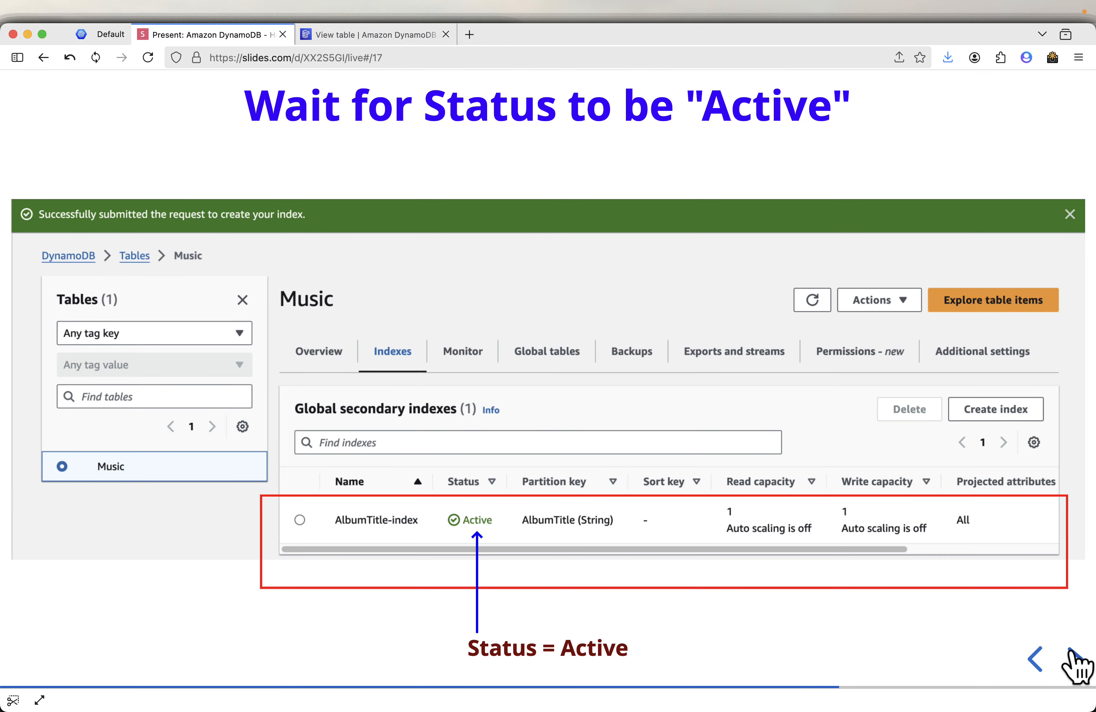
{"action": "left_click", "coordinate": [1073, 658]}
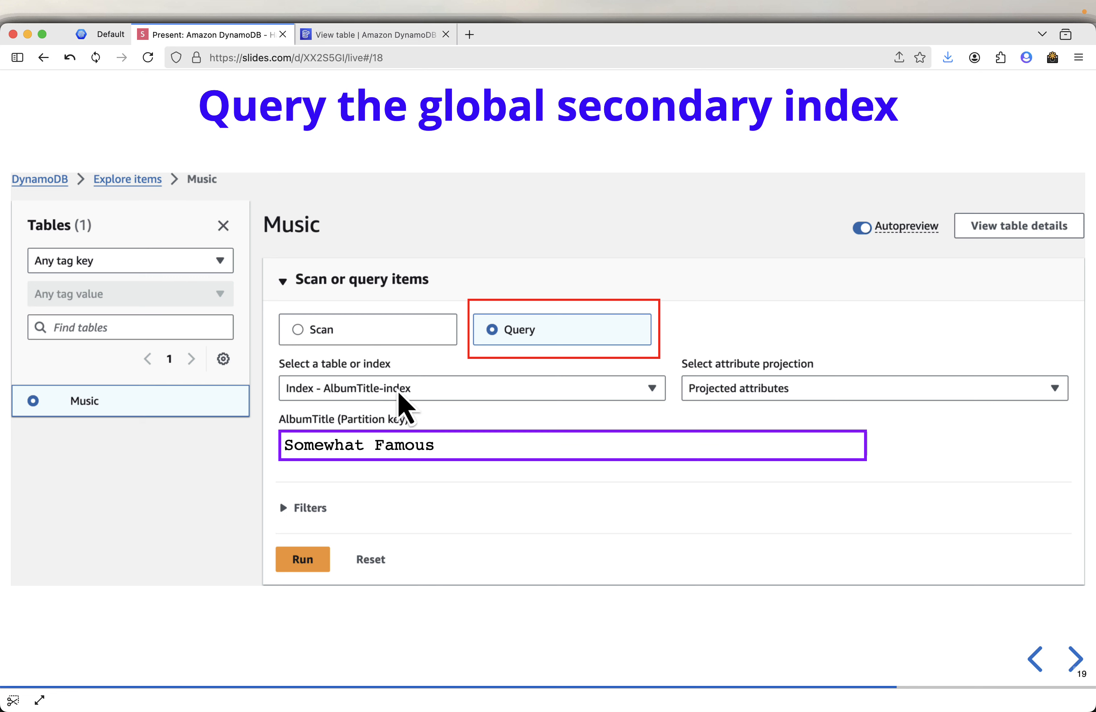
{"action": "key", "text": "ctrl+a"}
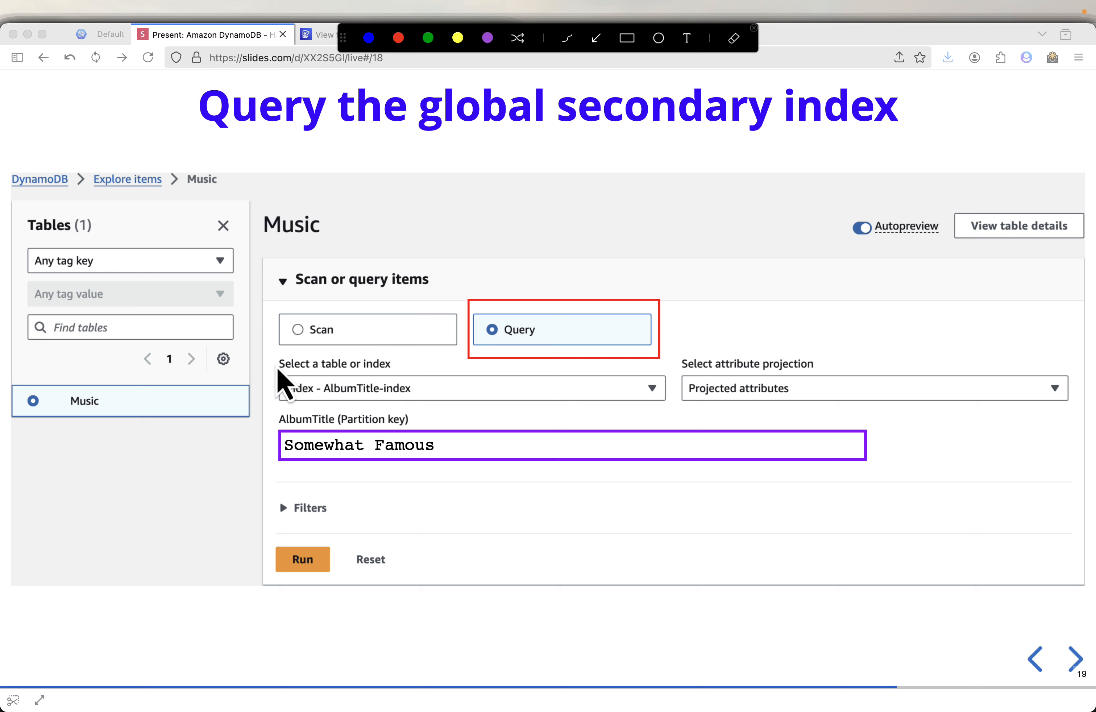
{"action": "mouse_move", "coordinate": [271, 368]}
{"action": "left_mouse_down"}
{"action": "mouse_move", "coordinate": [291, 385]}
{"action": "mouse_move", "coordinate": [564, 409]}
{"action": "left_mouse_up"}
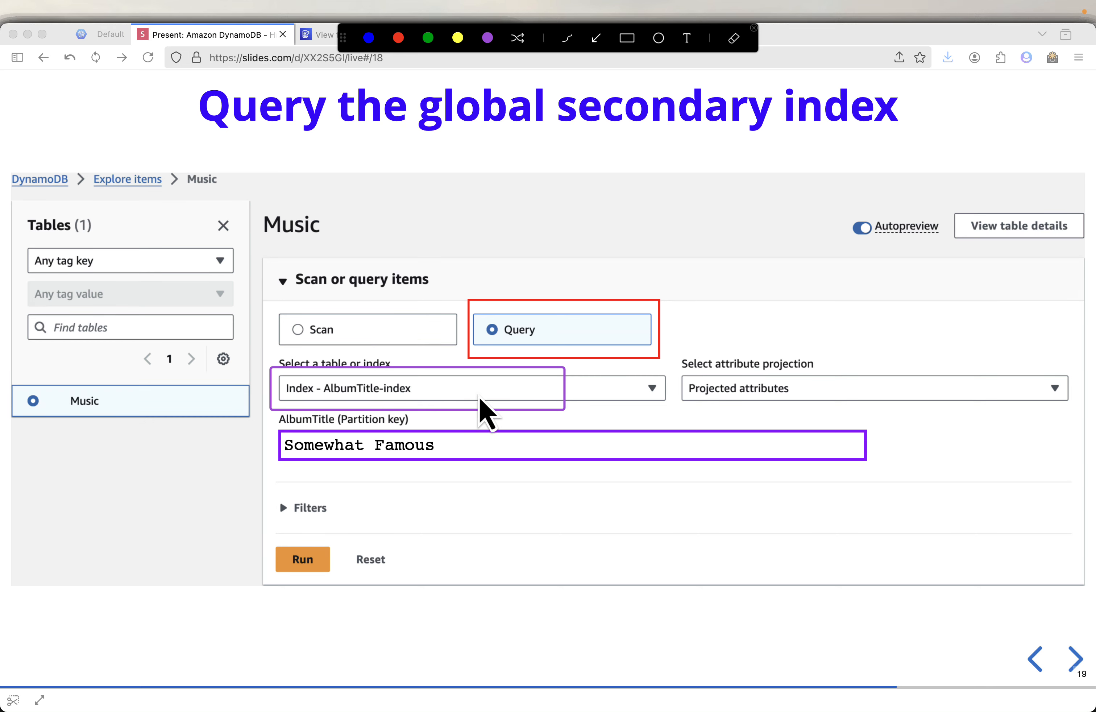
{"action": "key", "text": "Escape"}
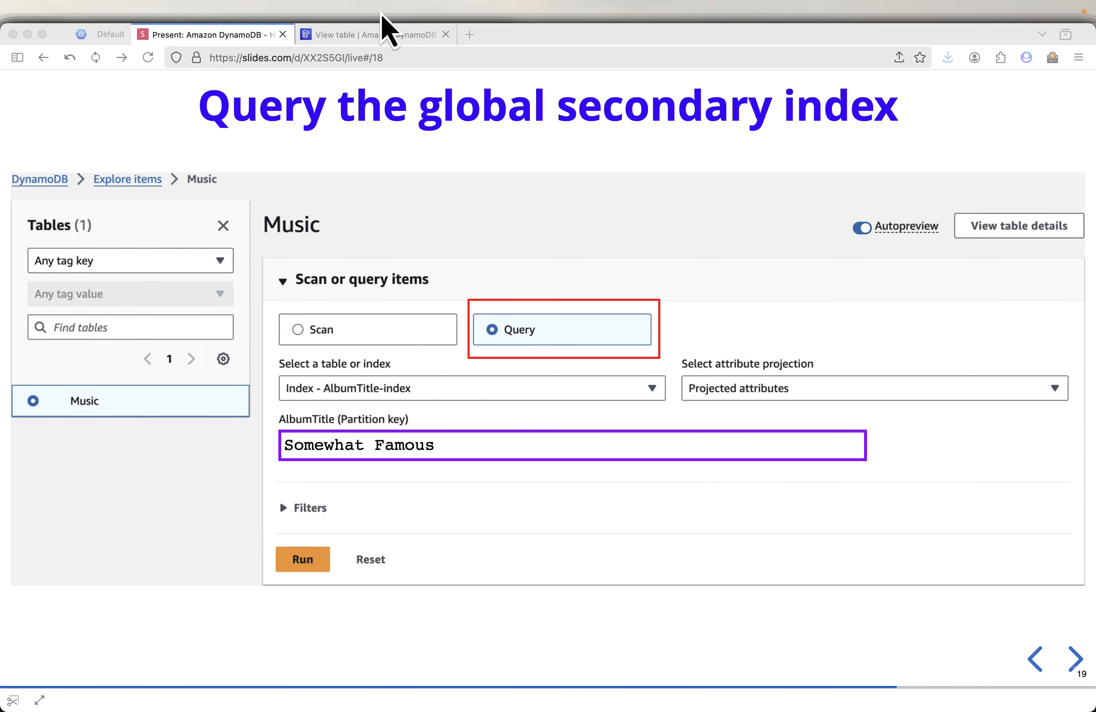
- Return to the DynamoDB console, explore the Music table's items from the tables list, and check the tables and indexes available to query
{"action": "left_click", "coordinate": [369, 35]}
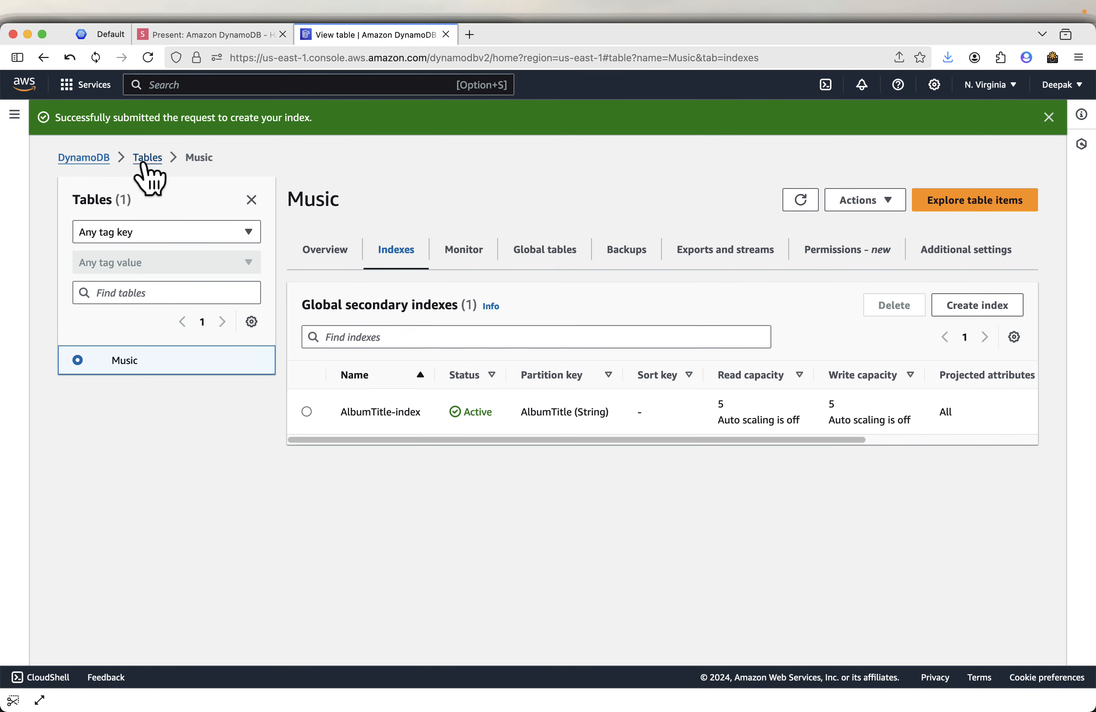
{"action": "left_click", "coordinate": [26, 116]}
{"action": "left_click", "coordinate": [39, 190]}
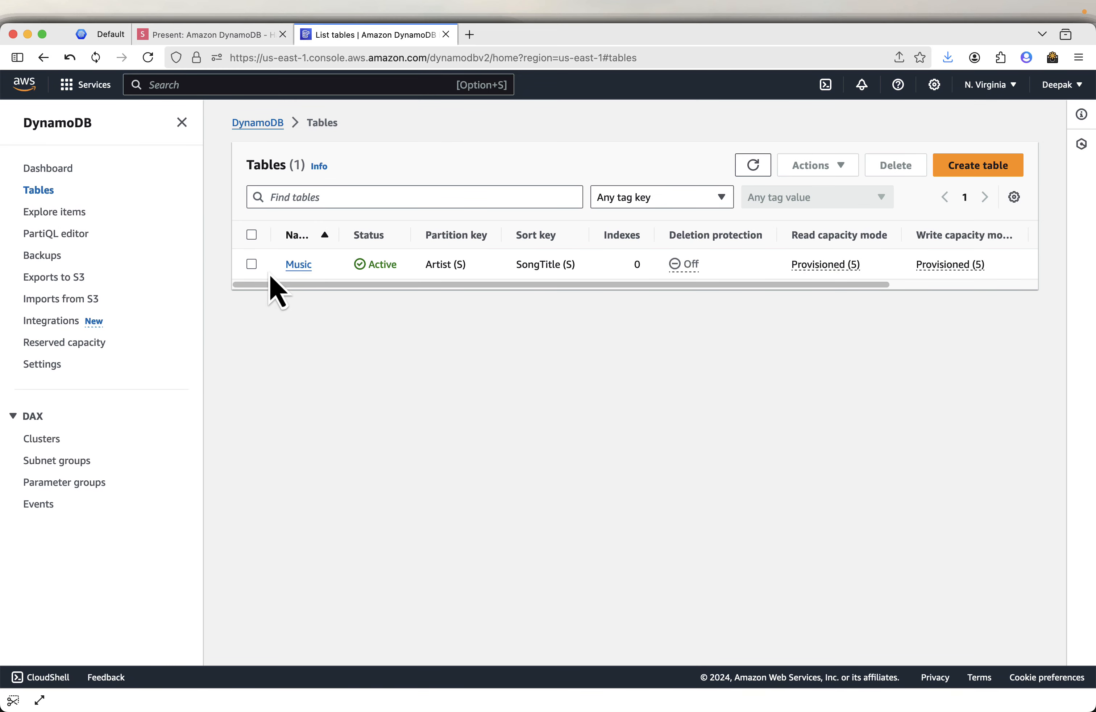
{"action": "left_click", "coordinate": [298, 264]}
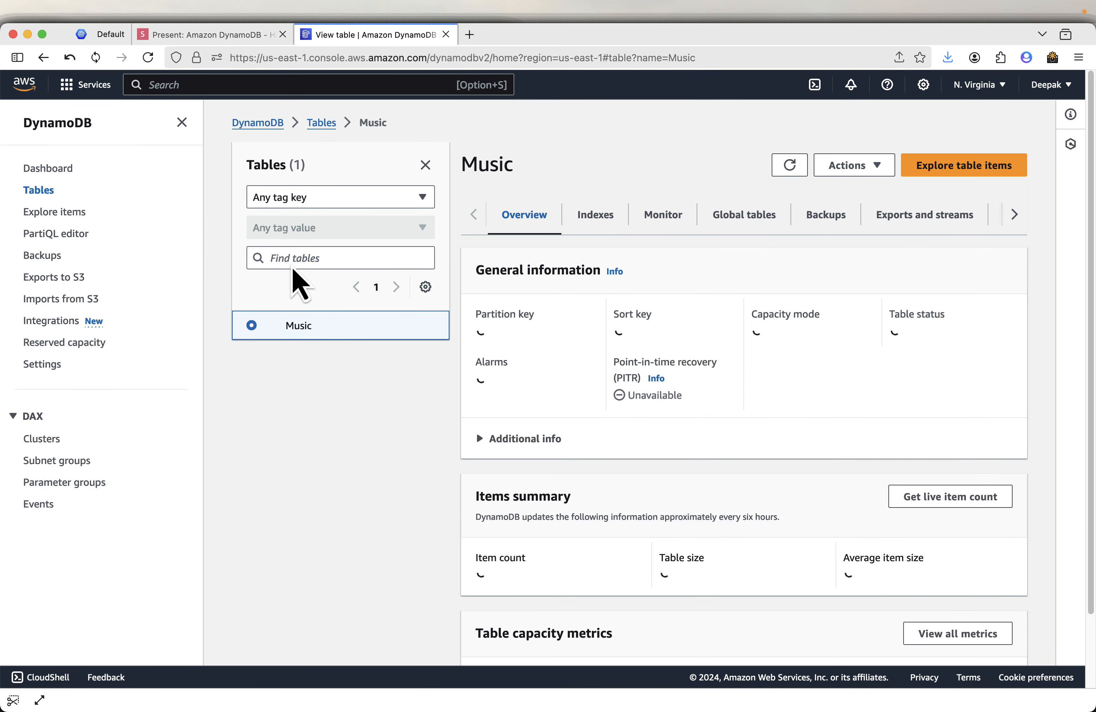
{"action": "left_click", "coordinate": [181, 123]}
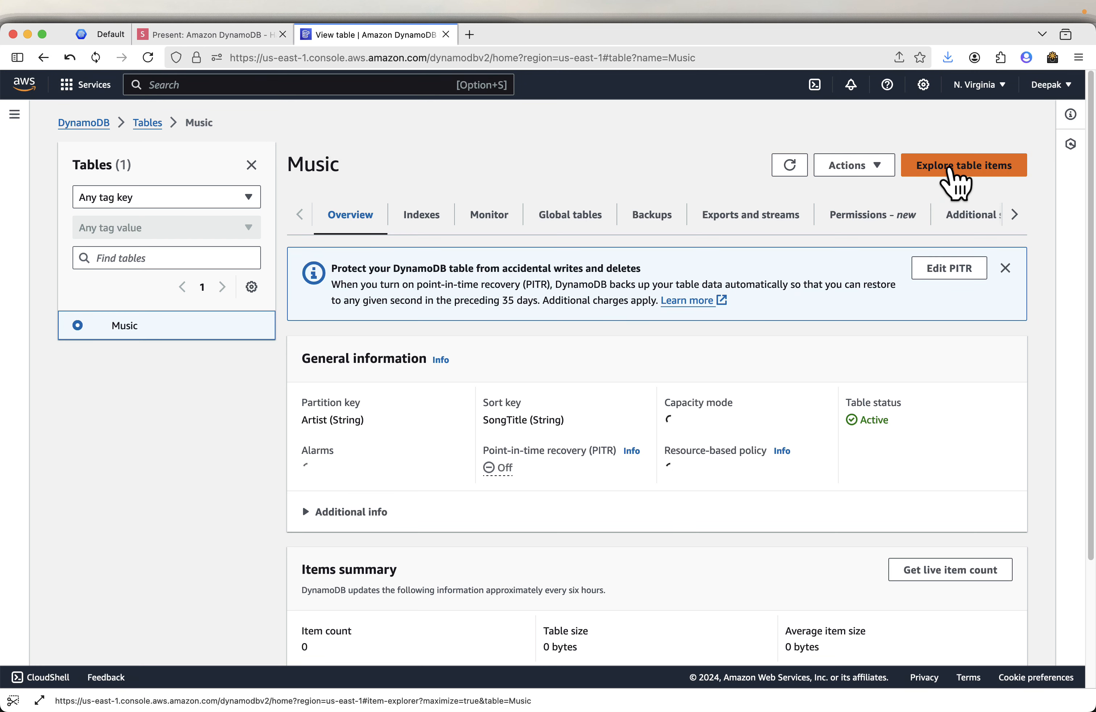
{"action": "left_click", "coordinate": [950, 169]}
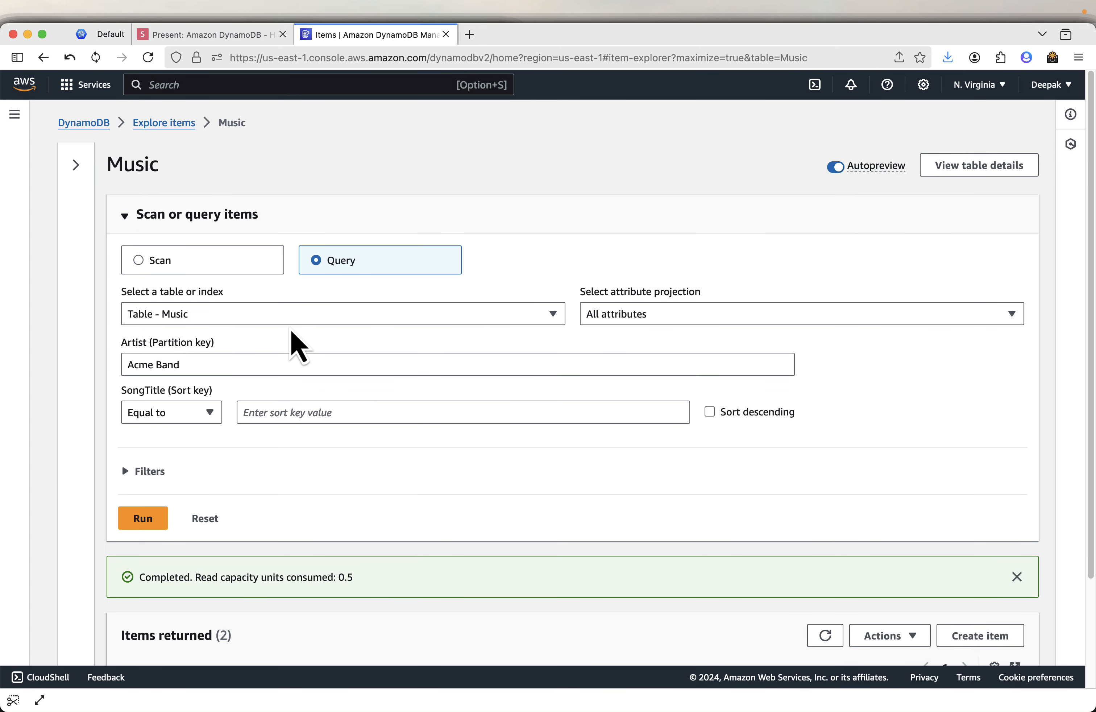
{"action": "left_click", "coordinate": [319, 321]}
{"action": "left_click", "coordinate": [319, 322]}
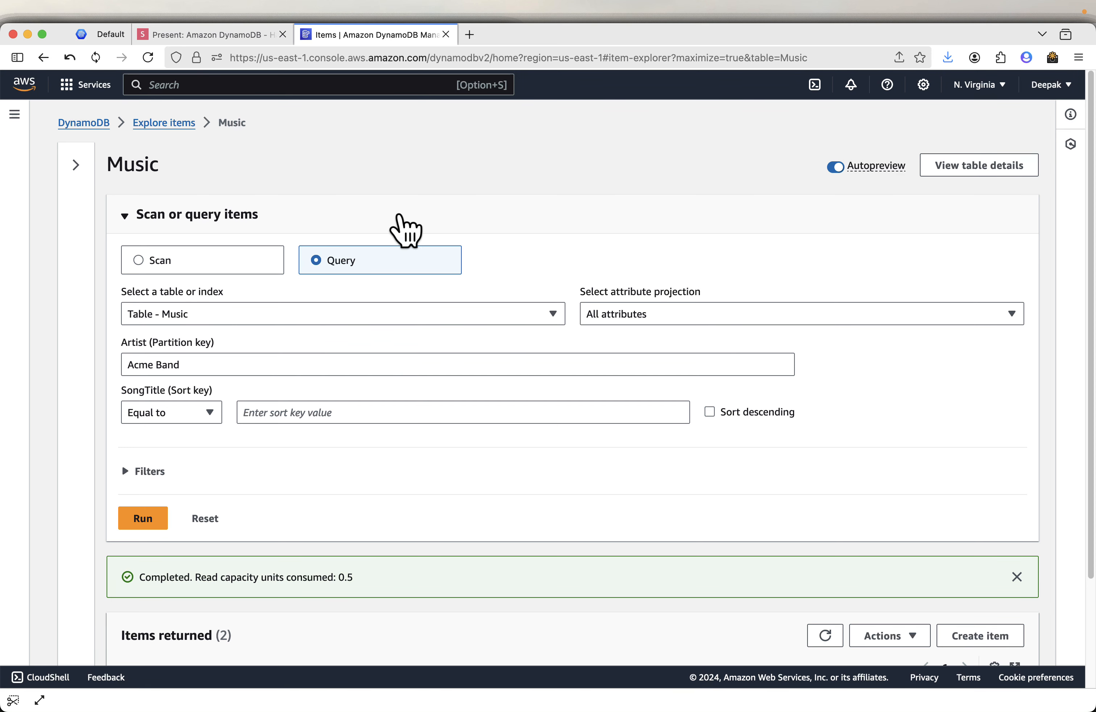
- Go back to the tables list, explore the Music table's items again, and check which tables and indexes can be queried
{"action": "left_click", "coordinate": [76, 164]}
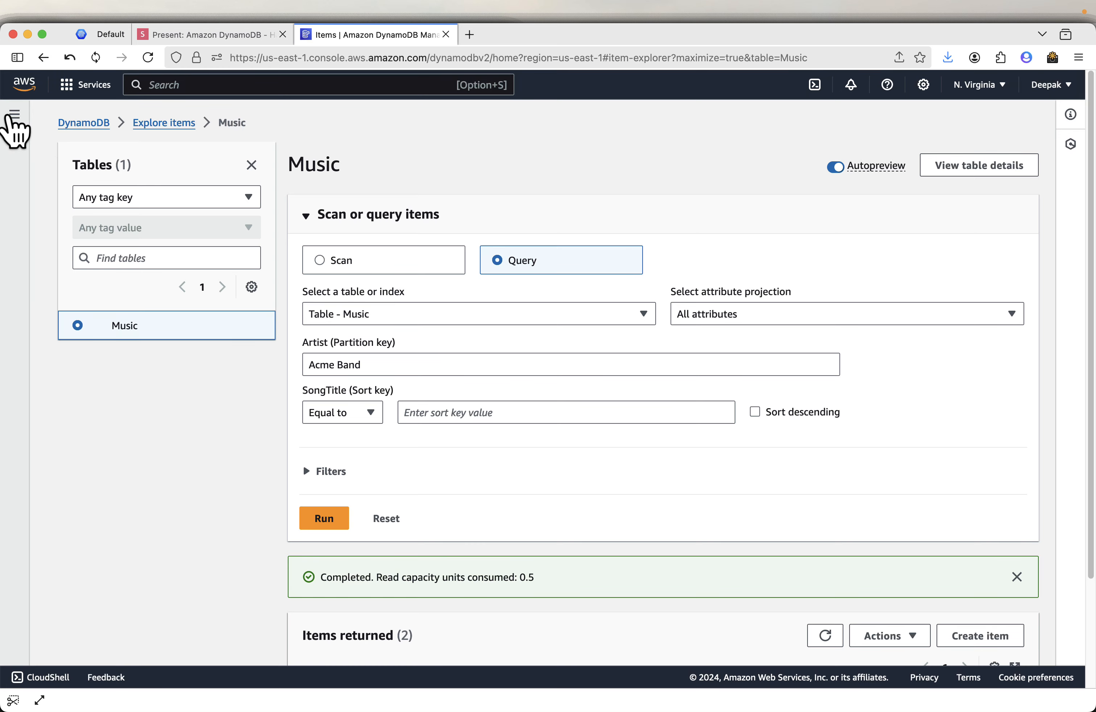
{"action": "left_click", "coordinate": [15, 114]}
{"action": "left_click", "coordinate": [41, 190]}
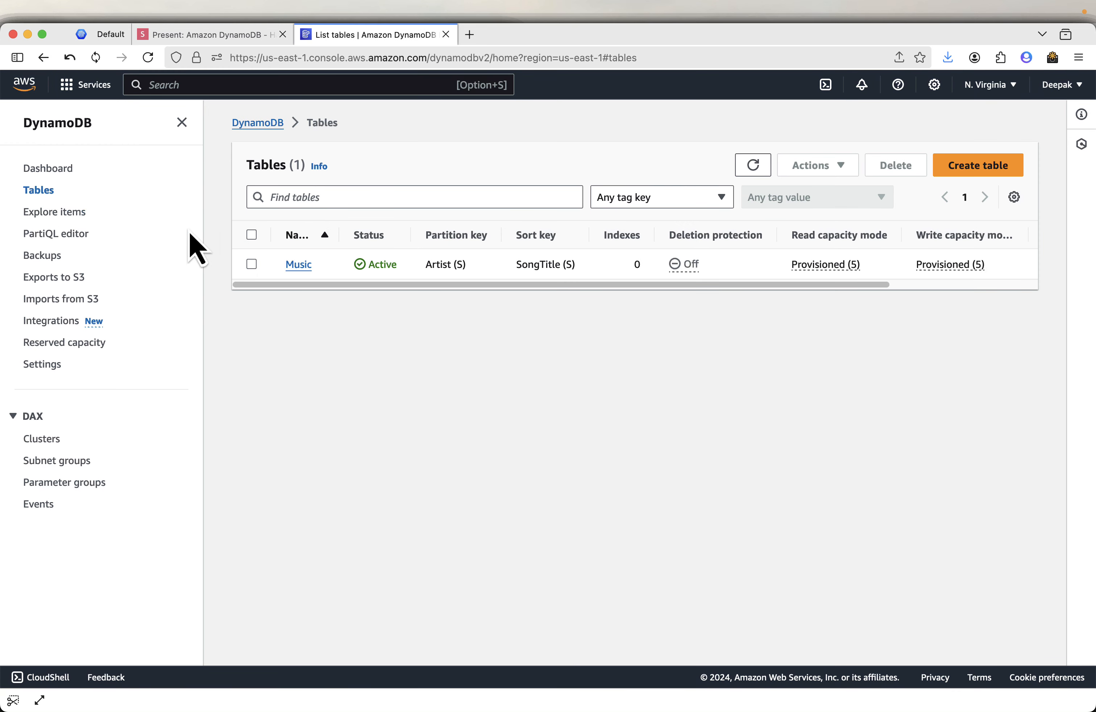
{"action": "left_click", "coordinate": [182, 123]}
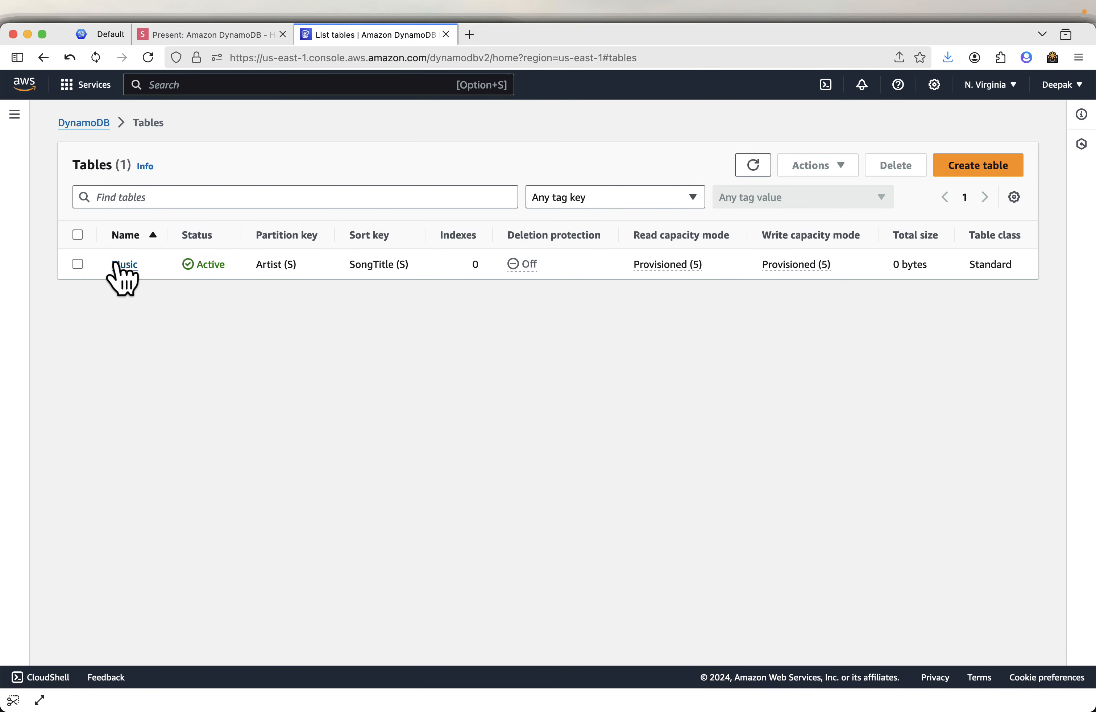
{"action": "left_click", "coordinate": [79, 265]}
{"action": "left_click", "coordinate": [826, 168]}
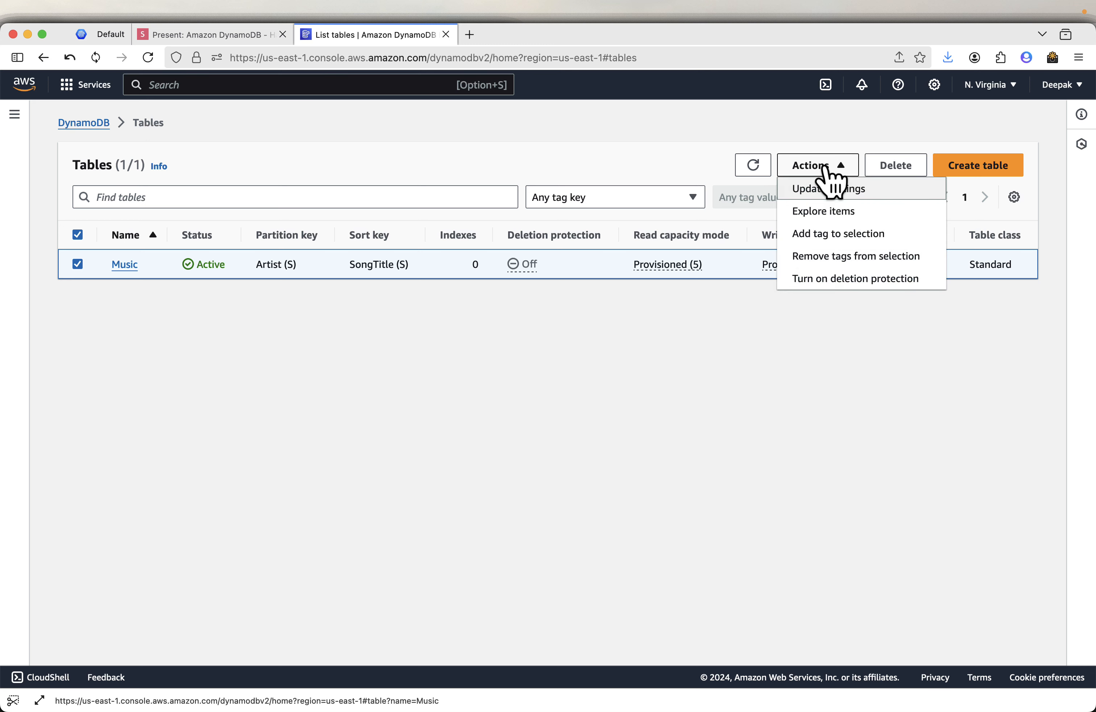
{"action": "left_click", "coordinate": [843, 211]}
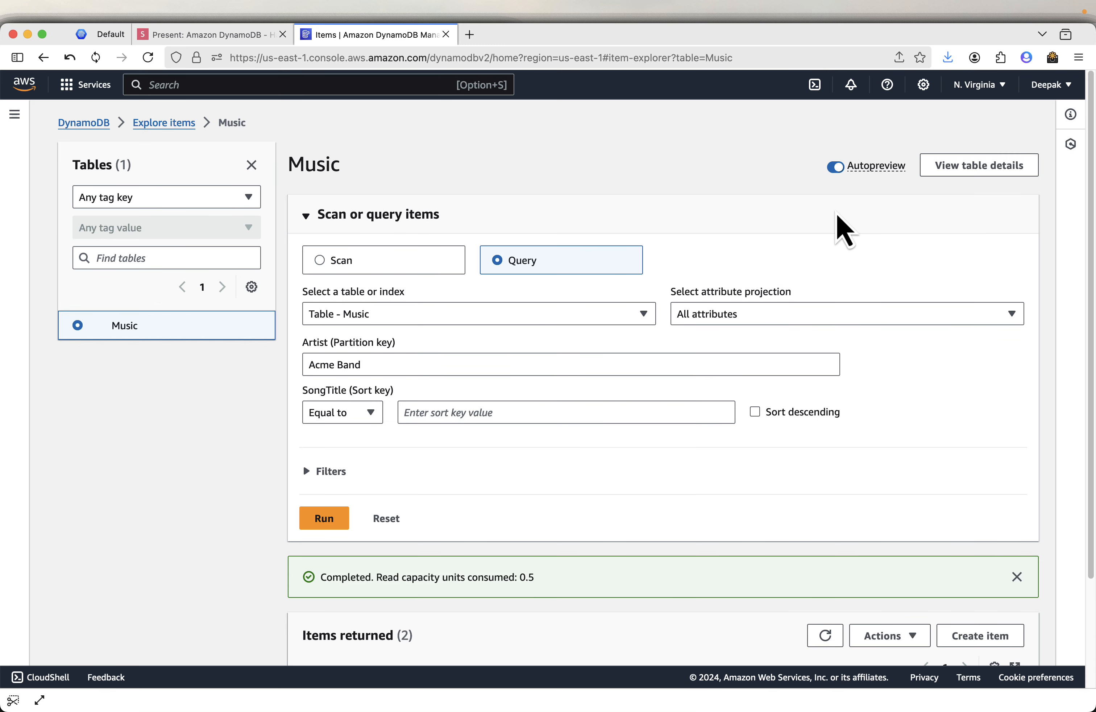
{"action": "left_click", "coordinate": [502, 320]}
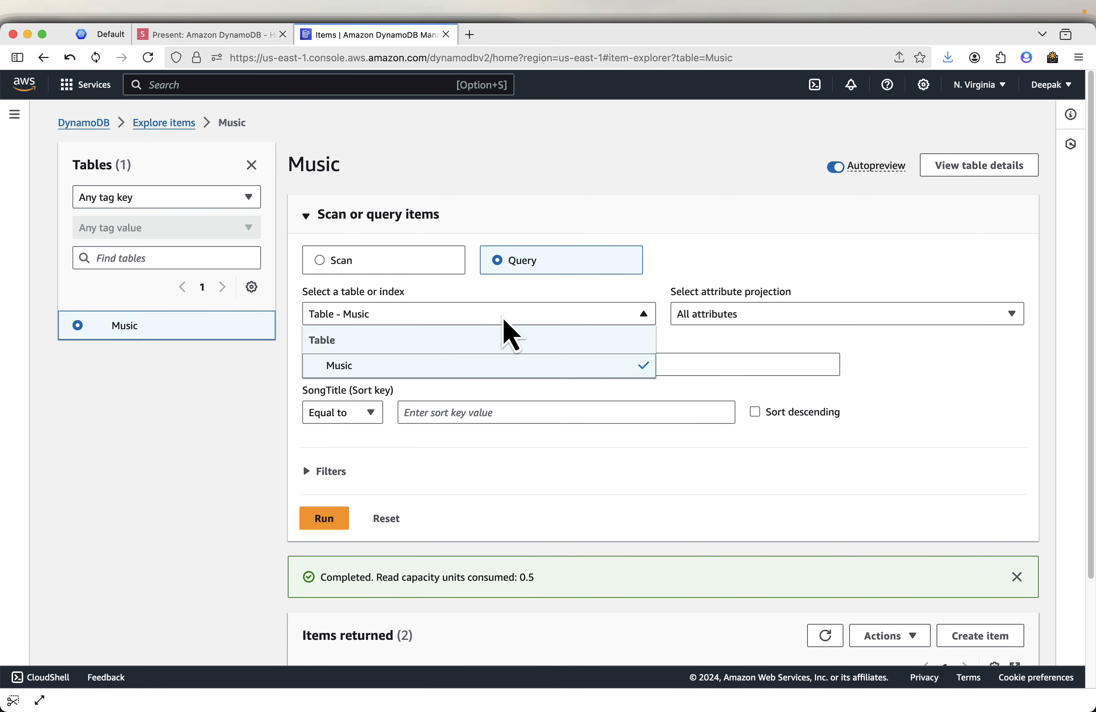
{"action": "left_click", "coordinate": [502, 319]}
- Reload the Music item explorer and set it to Query on AlbumTitle-index
{"action": "left_click", "coordinate": [148, 57]}
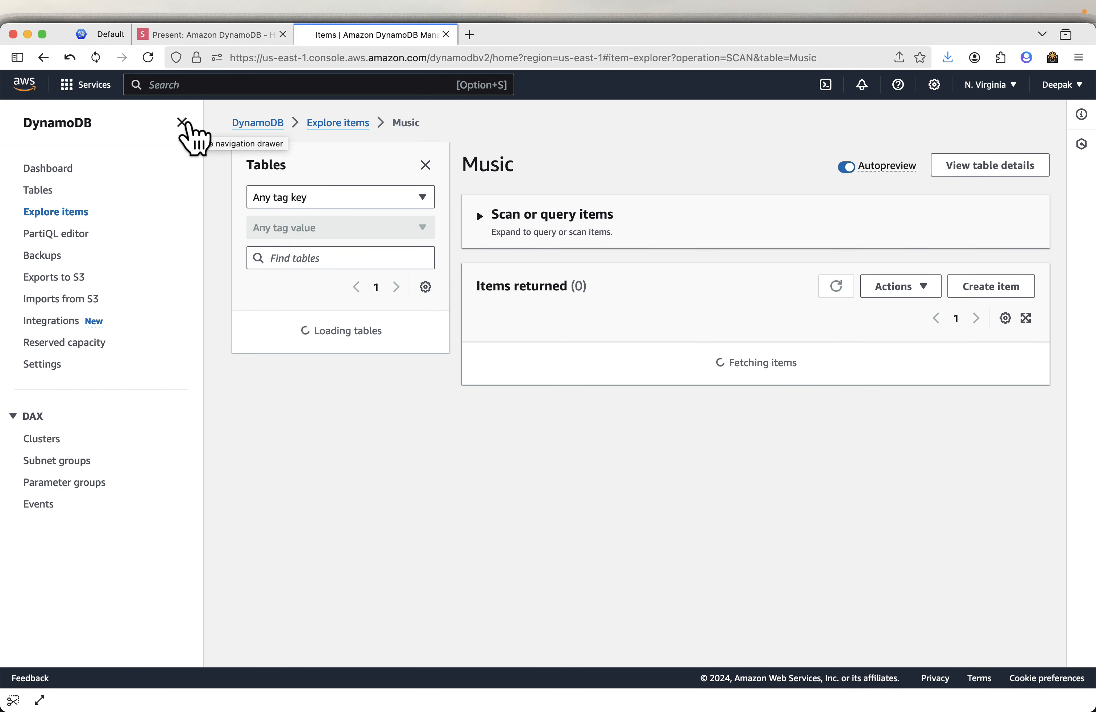
{"action": "left_click", "coordinate": [182, 123]}
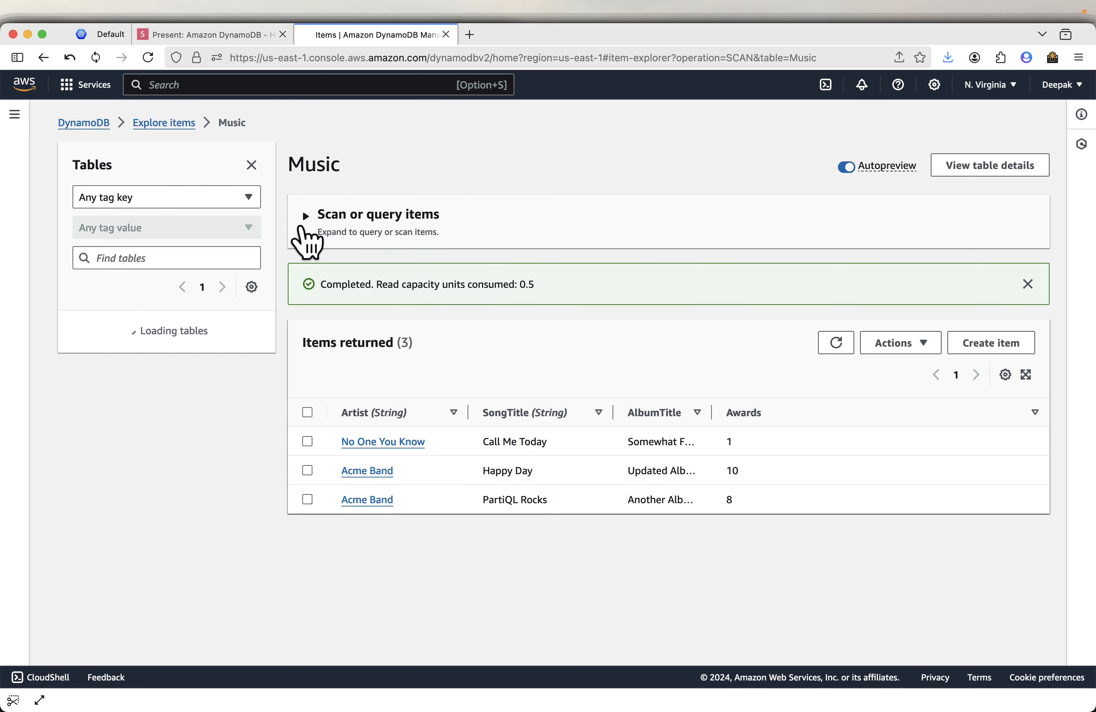
{"action": "left_click", "coordinate": [306, 216]}
{"action": "left_click", "coordinate": [515, 320]}
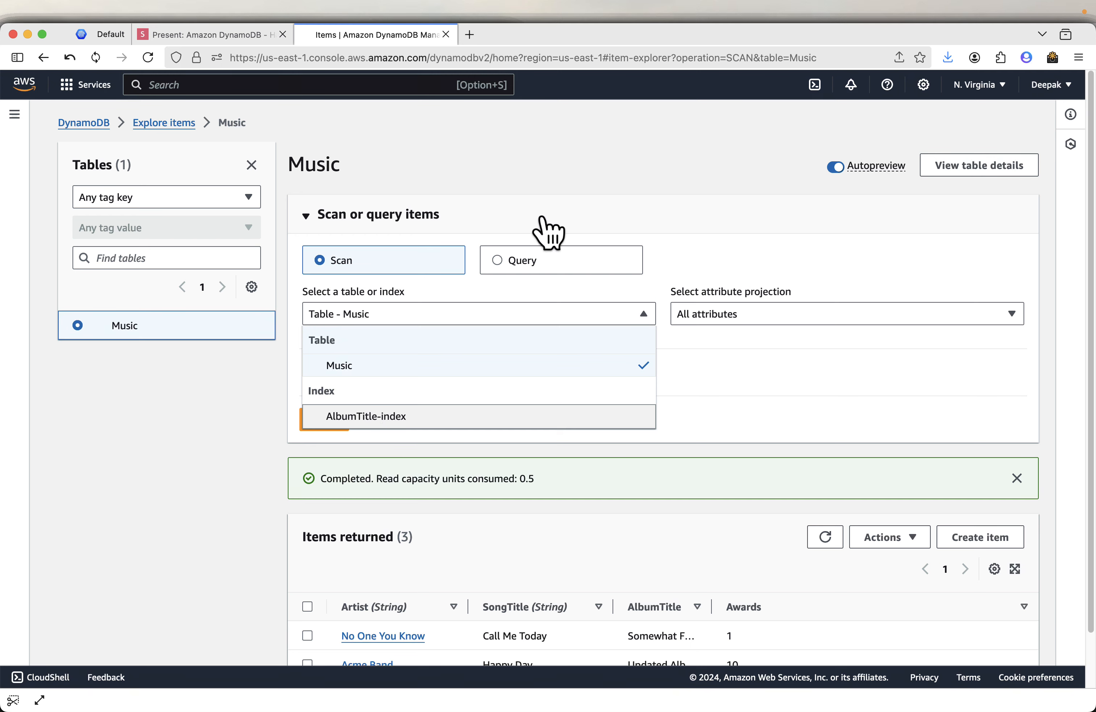
{"action": "left_click", "coordinate": [561, 196]}
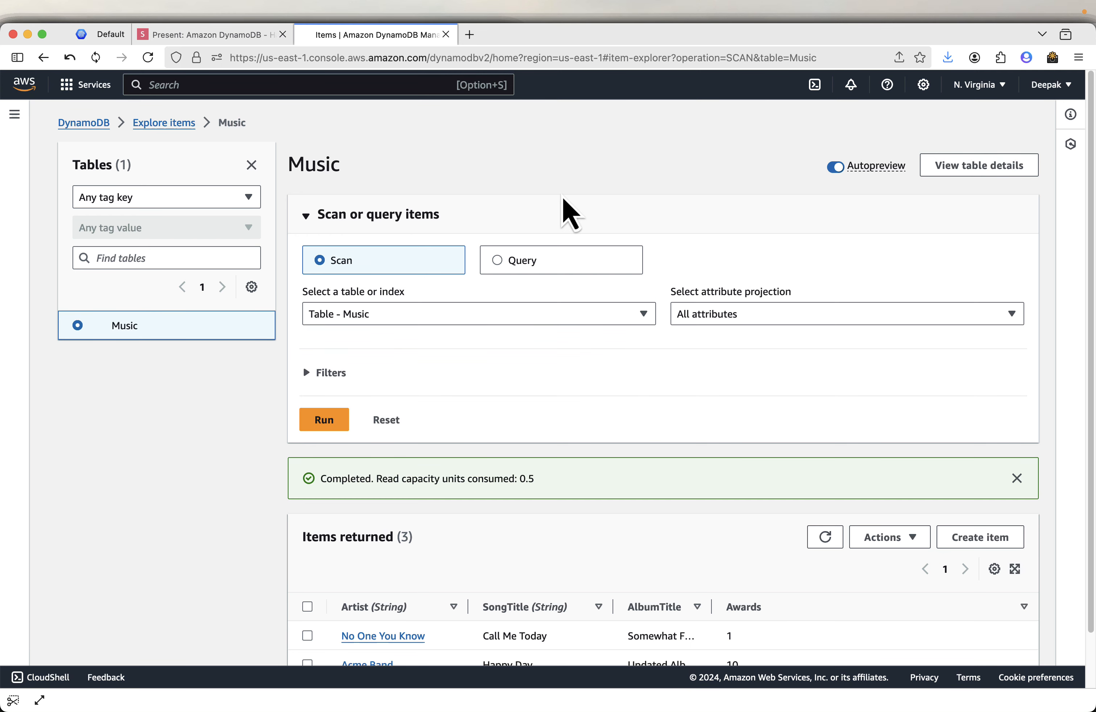
{"action": "left_click", "coordinate": [522, 261]}
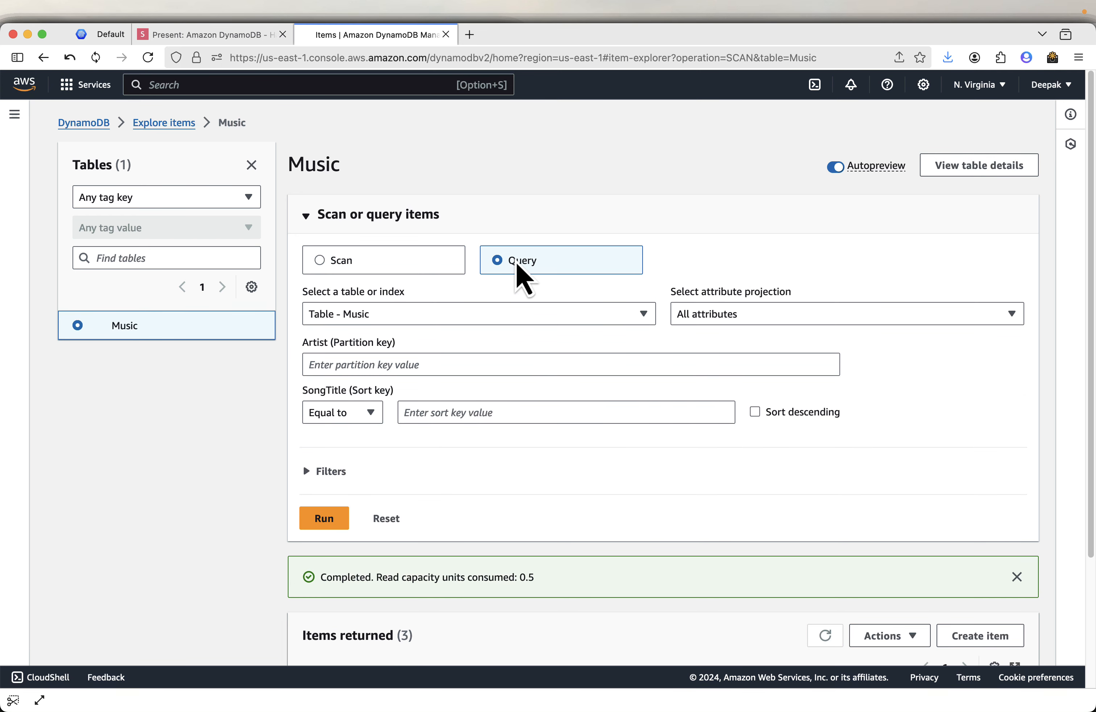
{"action": "left_click", "coordinate": [476, 314]}
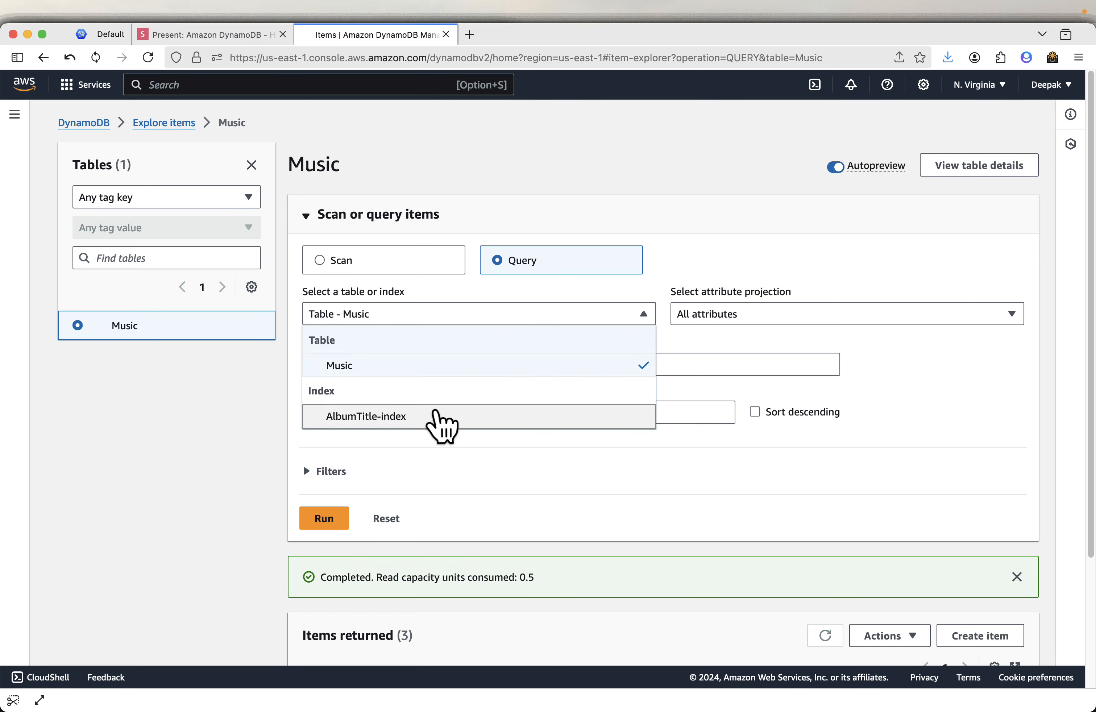
{"action": "left_click", "coordinate": [435, 413]}
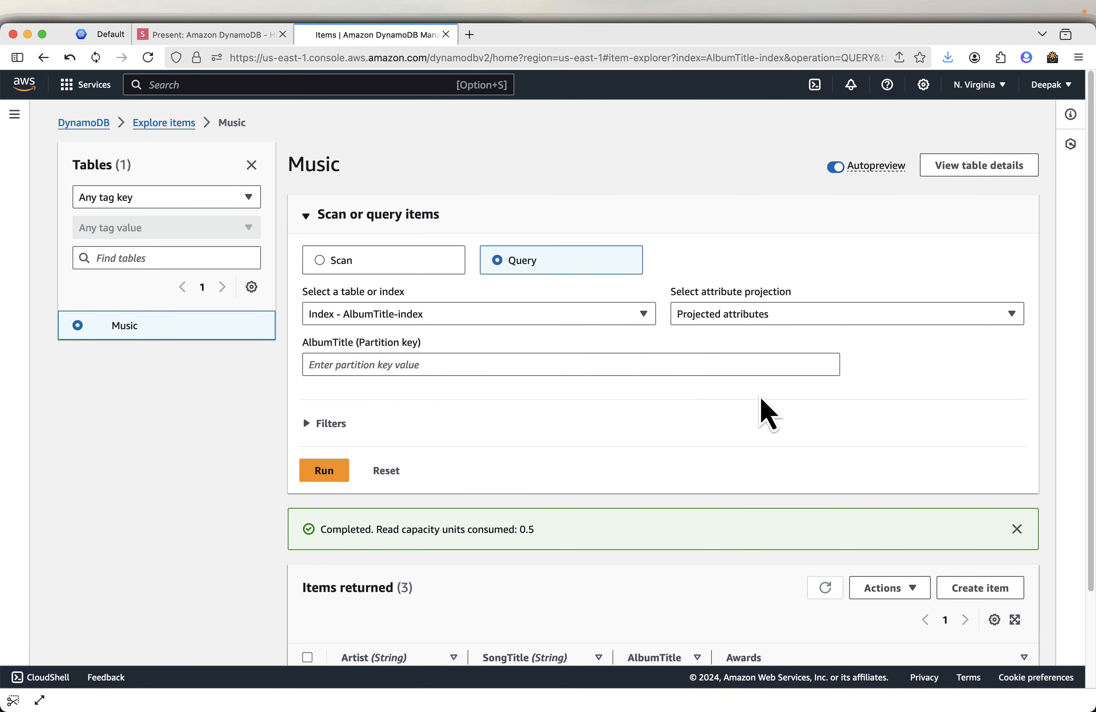
- Copy Somewhat Famous from the Query the global secondary index slide into the AlbumTitle partition key, and recheck the slide
{"action": "left_click", "coordinate": [362, 368]}
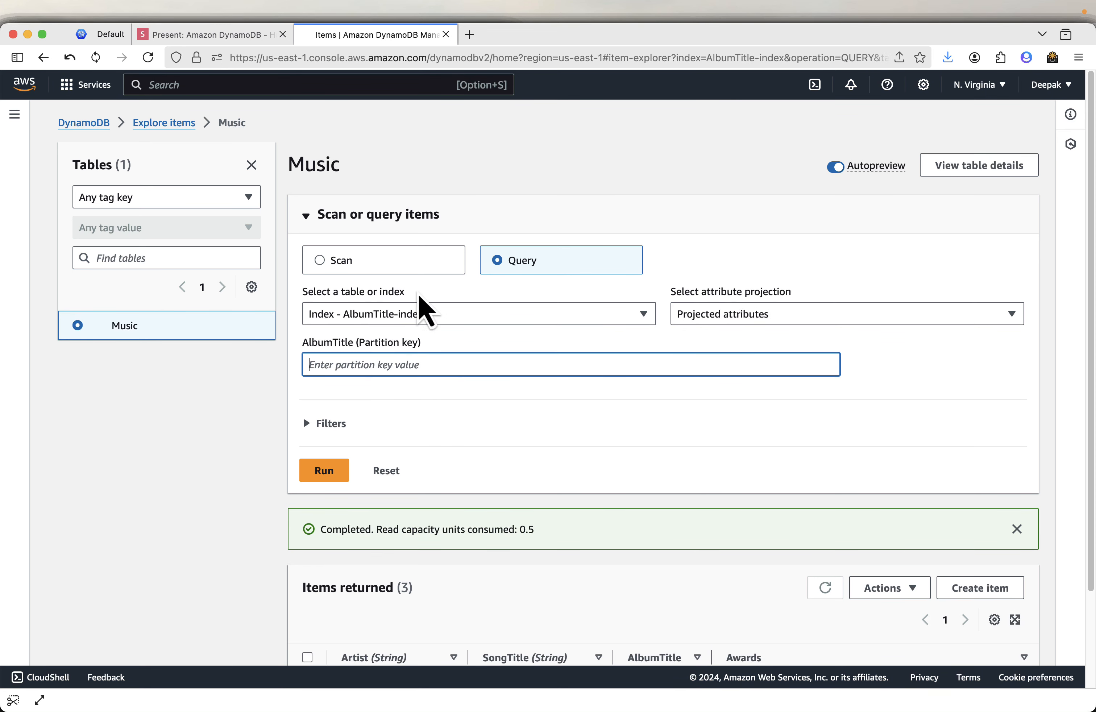
{"action": "left_click", "coordinate": [200, 35]}
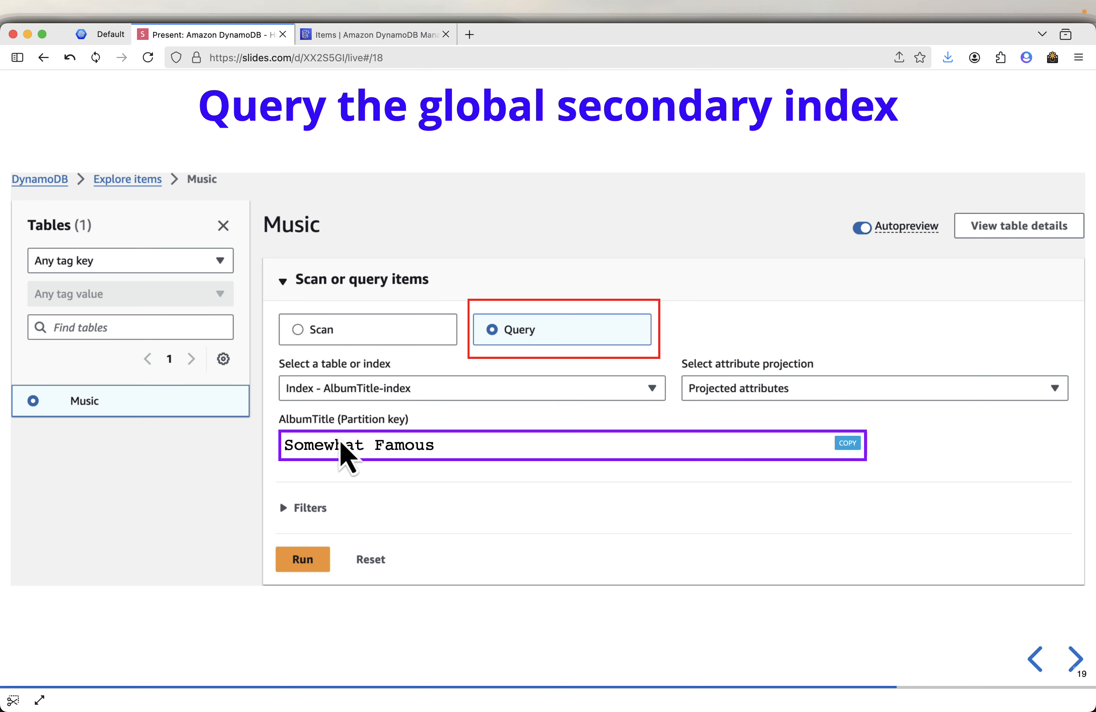
{"action": "mouse_move", "coordinate": [851, 446]}
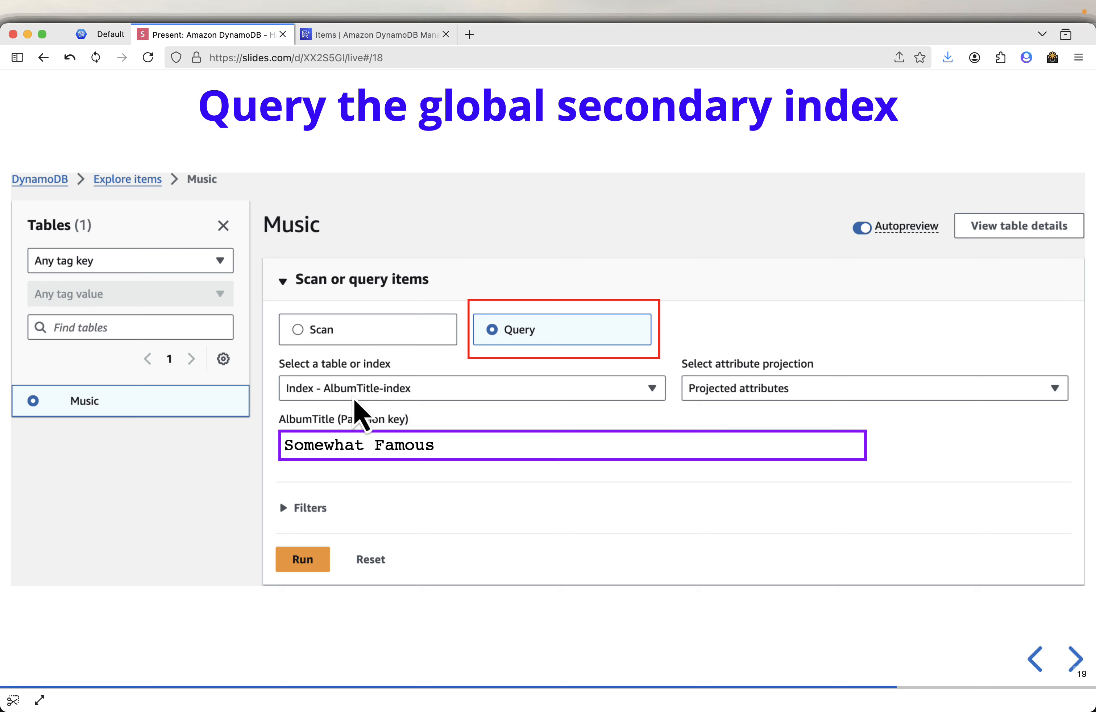
{"action": "left_click", "coordinate": [370, 42]}
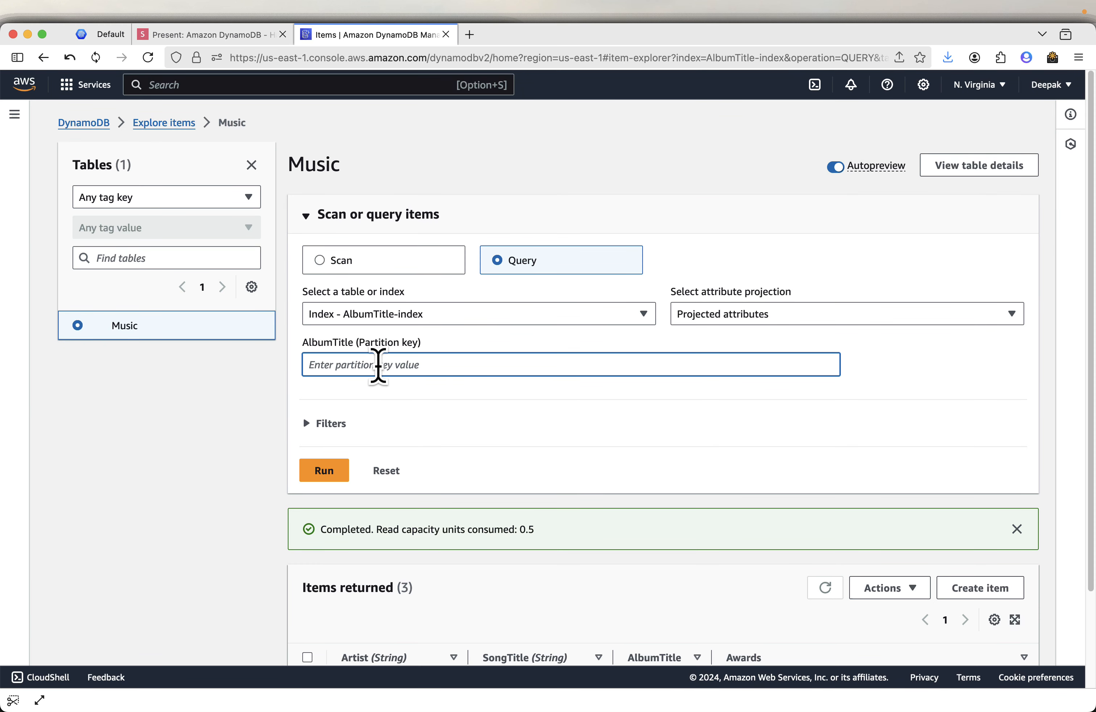
{"action": "key", "text": "super+v"}
{"action": "left_click", "coordinate": [247, 34]}
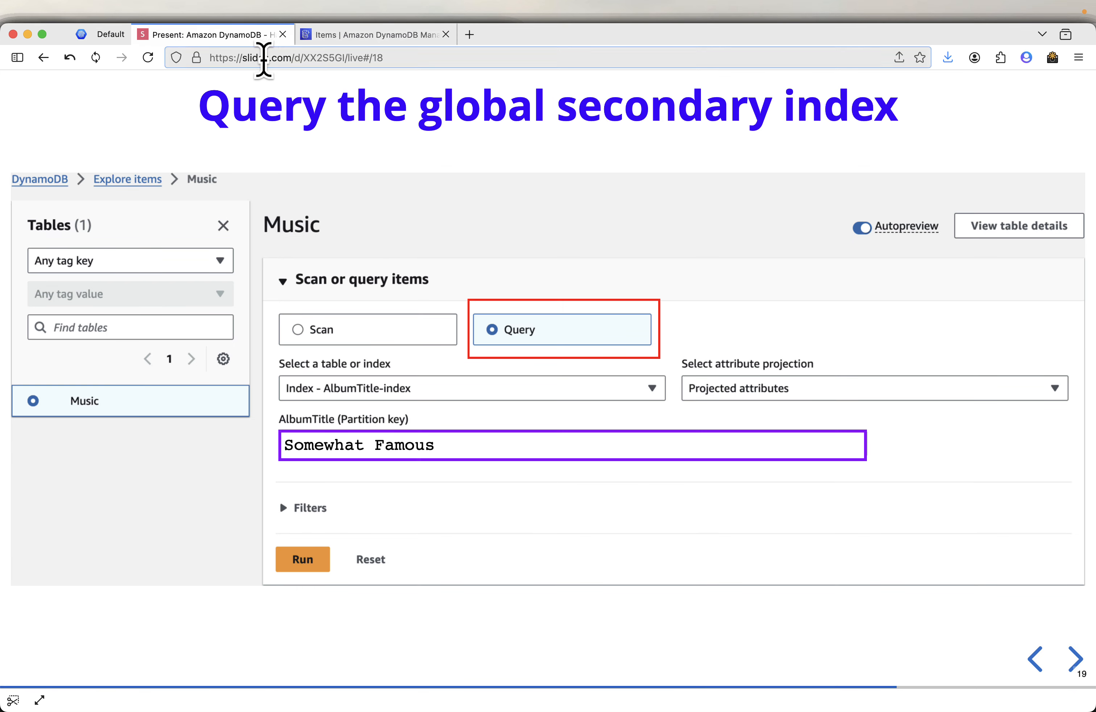
{"action": "left_click", "coordinate": [369, 36]}
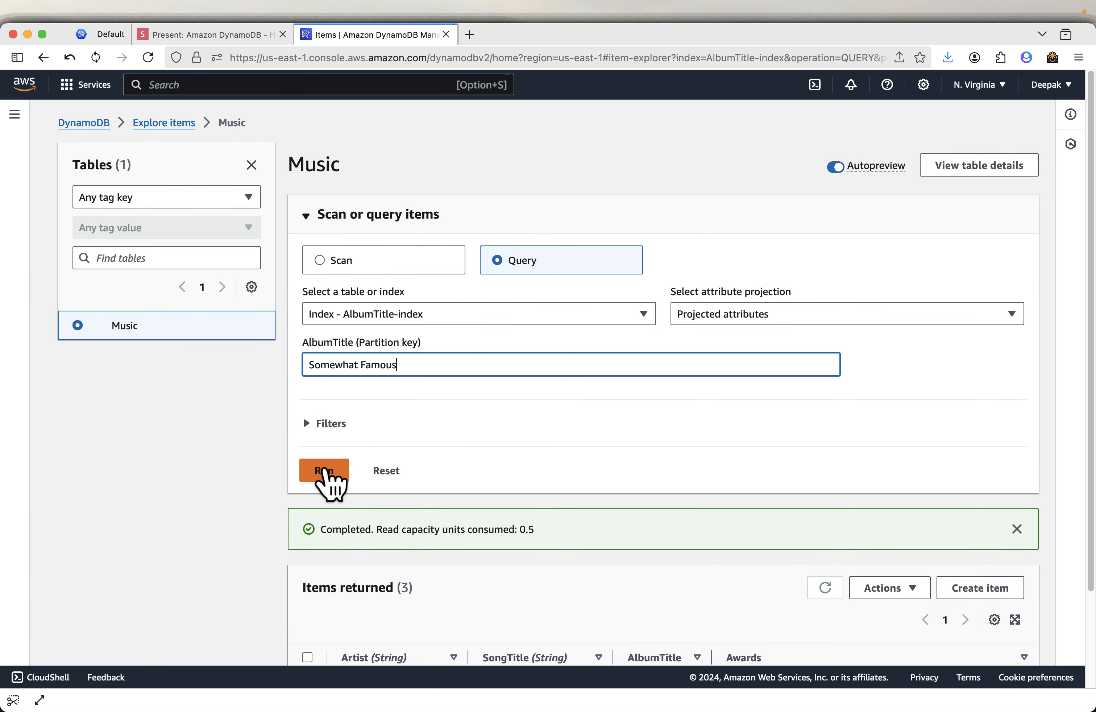
- Query the reselected AlbumTitle-index for the partition key Somewhat Famous, and widen the AlbumTitle column in the returned items
{"action": "left_click", "coordinate": [625, 320]}
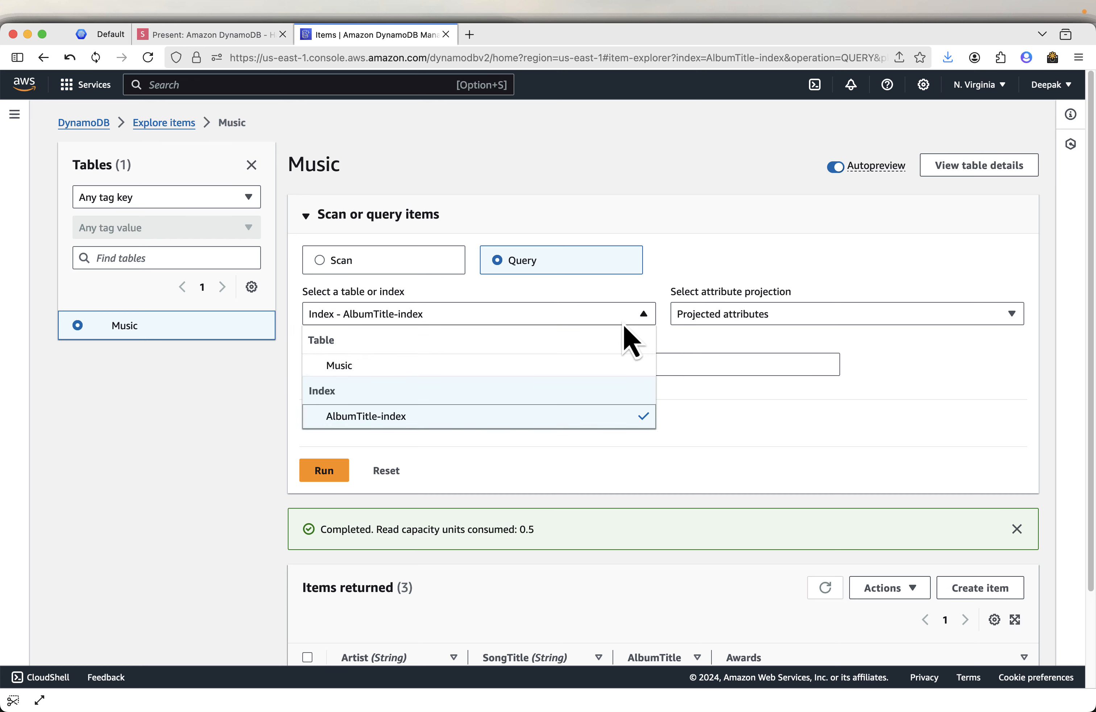
{"action": "left_click", "coordinate": [400, 422]}
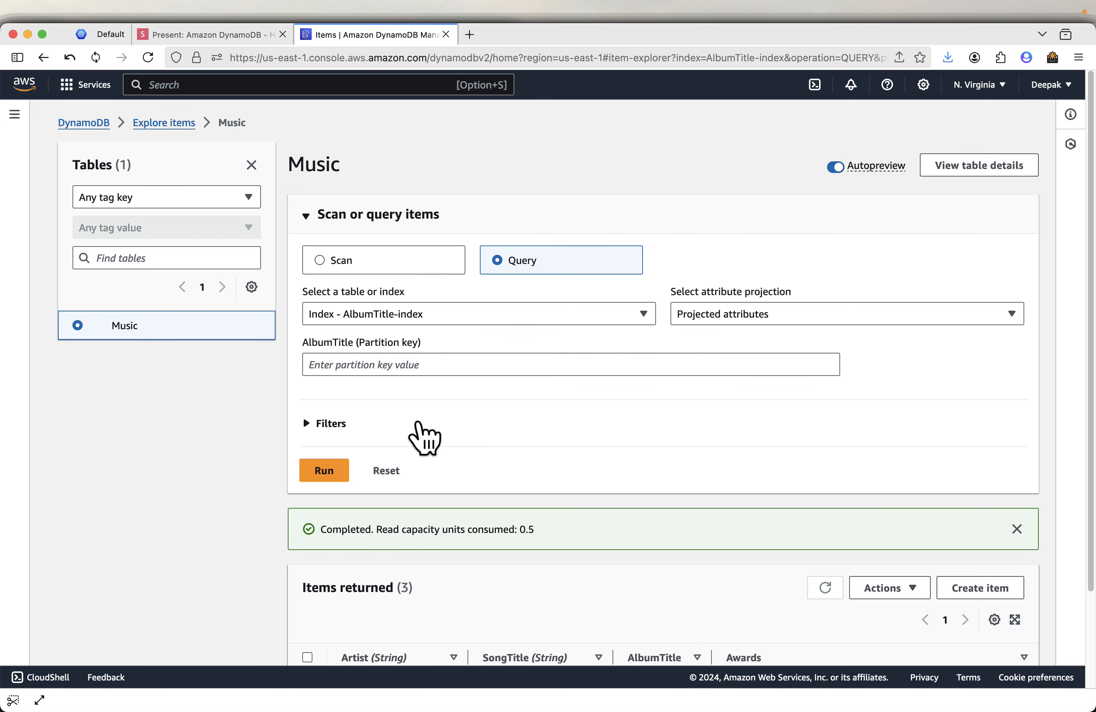
{"action": "left_click", "coordinate": [421, 428]}
{"action": "left_click", "coordinate": [308, 423]}
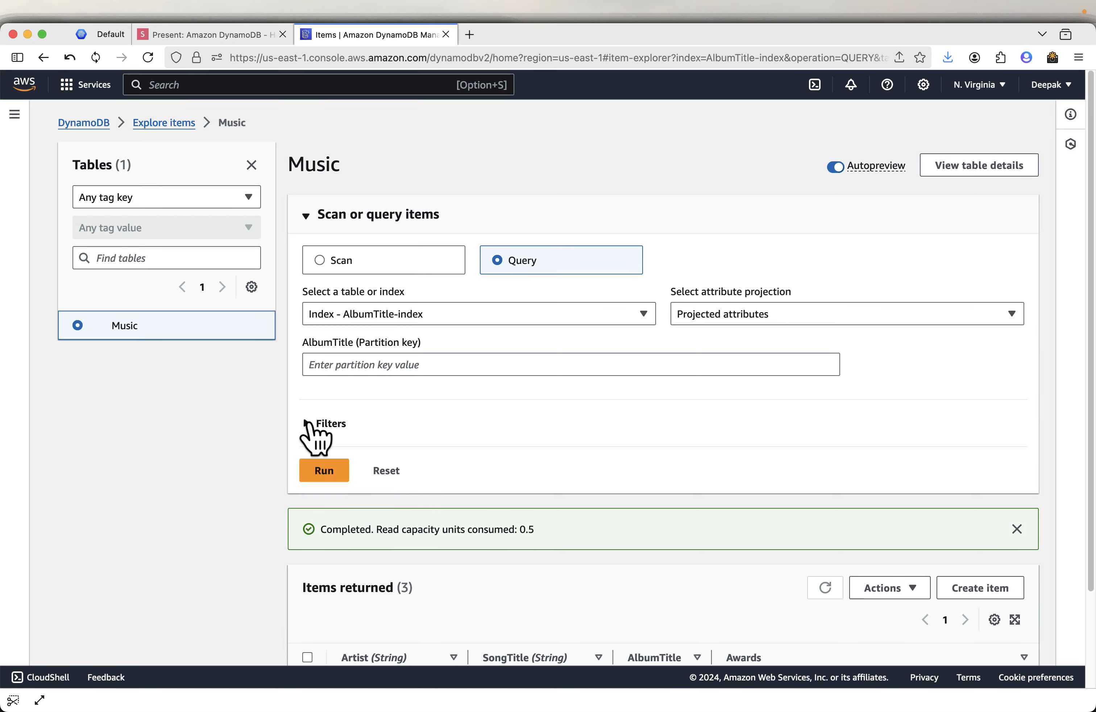
{"action": "left_click", "coordinate": [314, 470]}
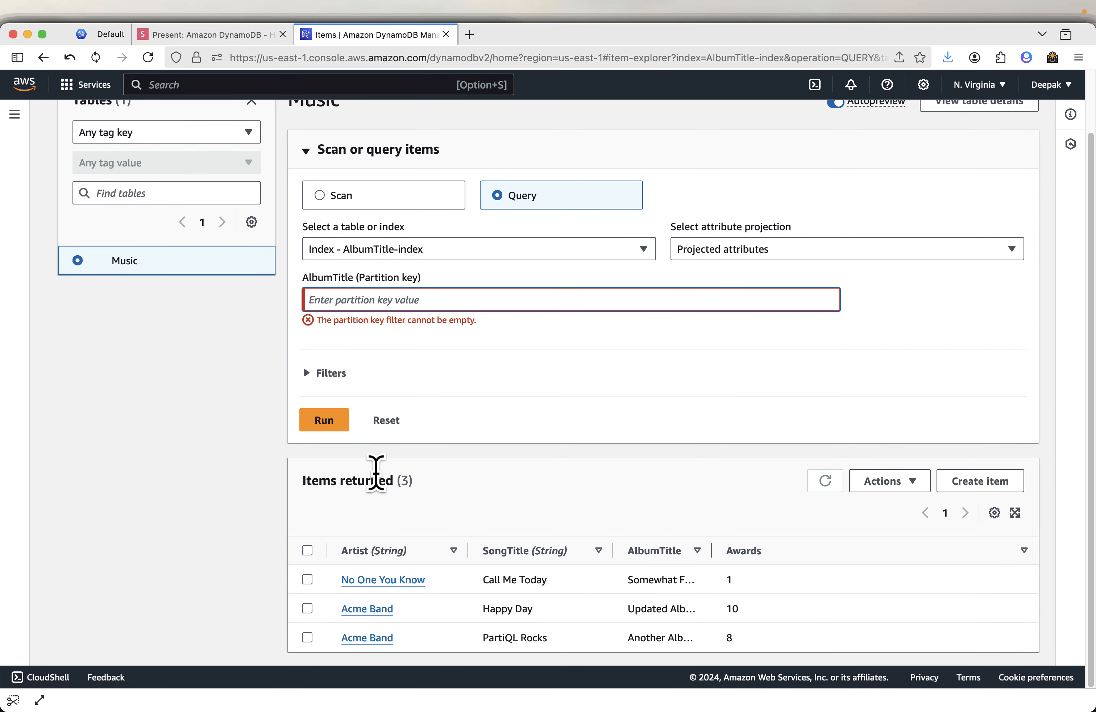
{"action": "key", "text": "super+v"}
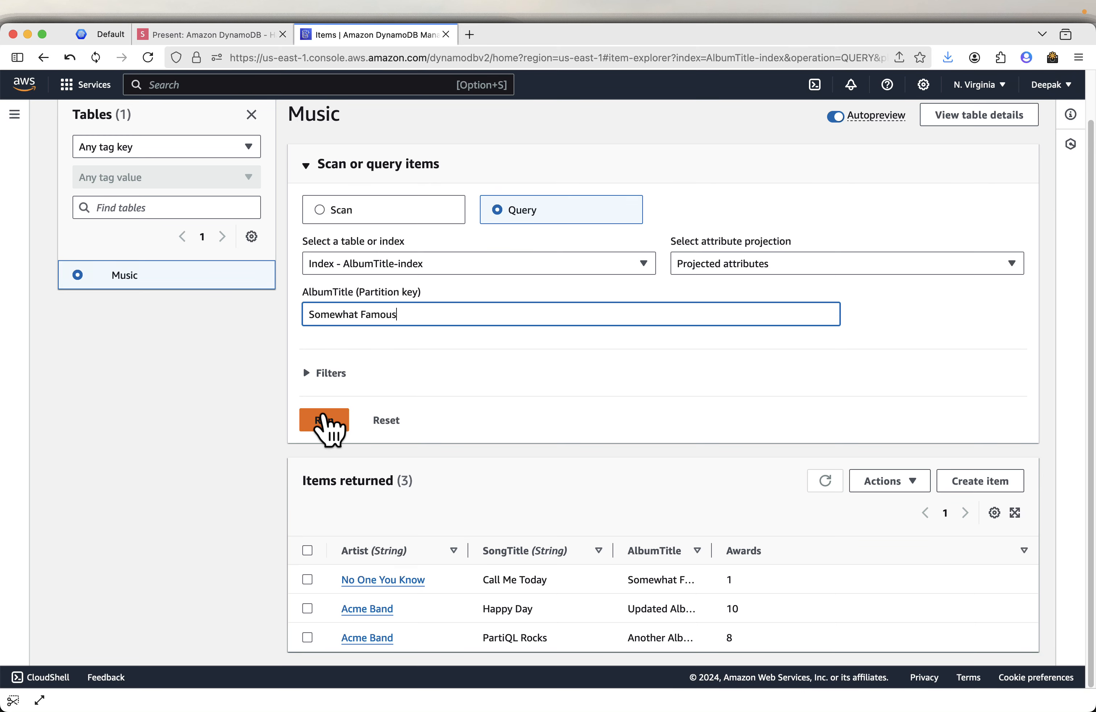
{"action": "left_click", "coordinate": [324, 421]}
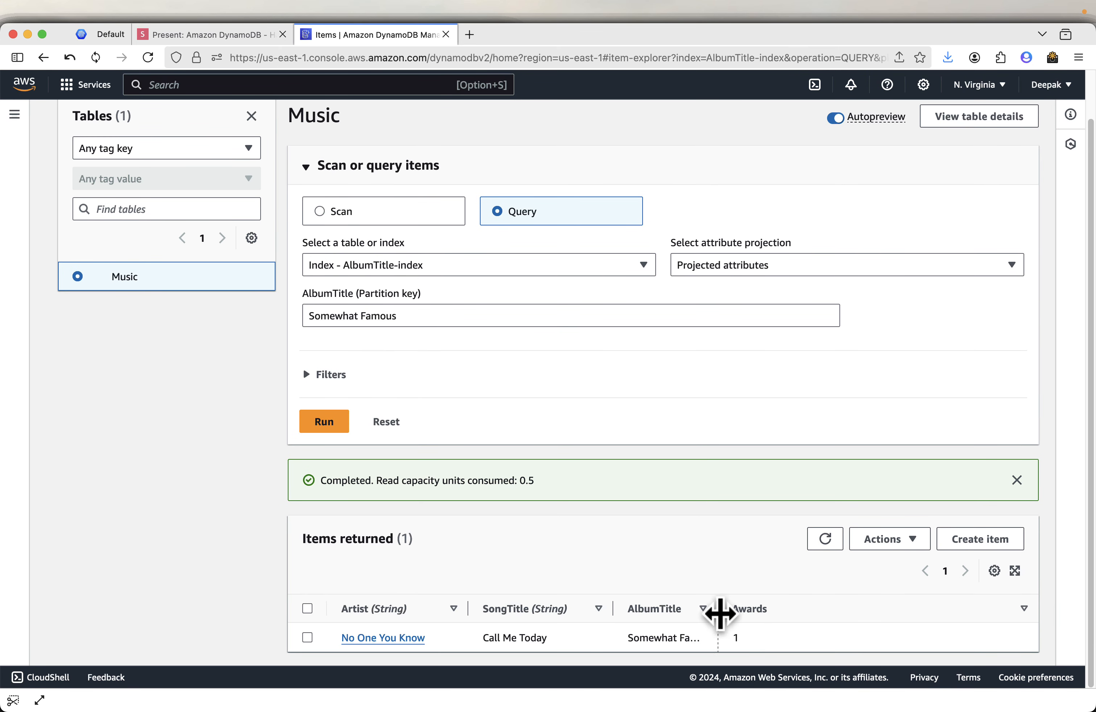
{"action": "left_click_drag", "start_coordinate": [715, 608], "coordinate": [858, 607]}
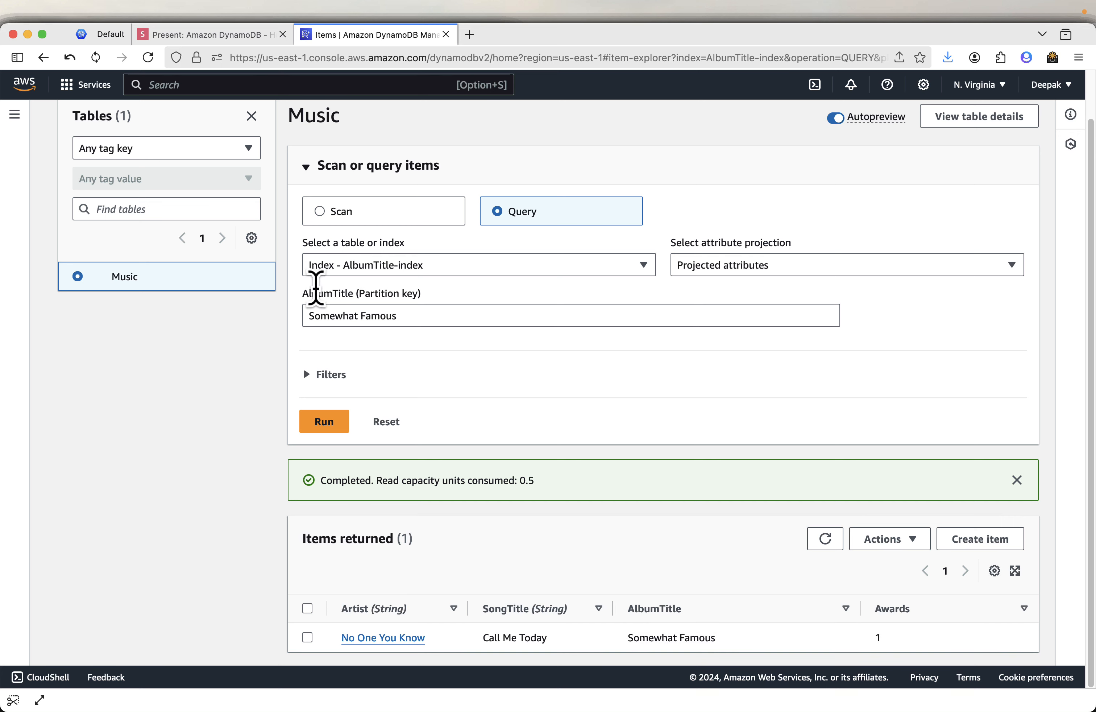
- Consult the slides on the expected index query result and on cleaning up by deleting the table
{"action": "left_click", "coordinate": [212, 35]}
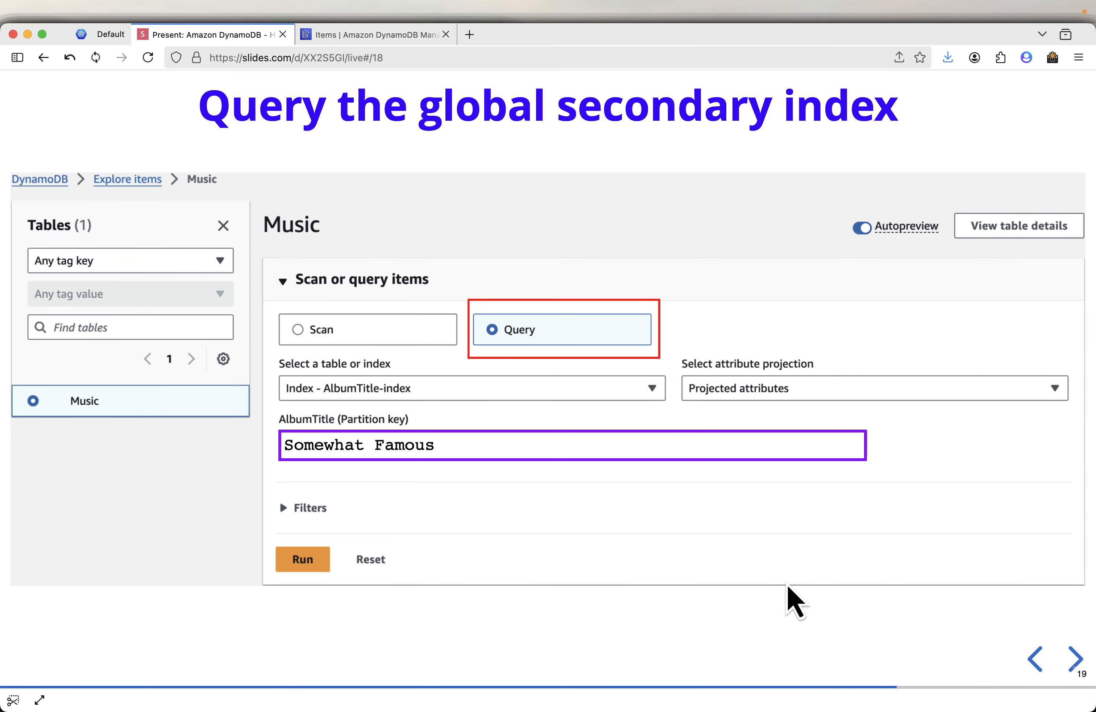
{"action": "left_click", "coordinate": [1076, 659]}
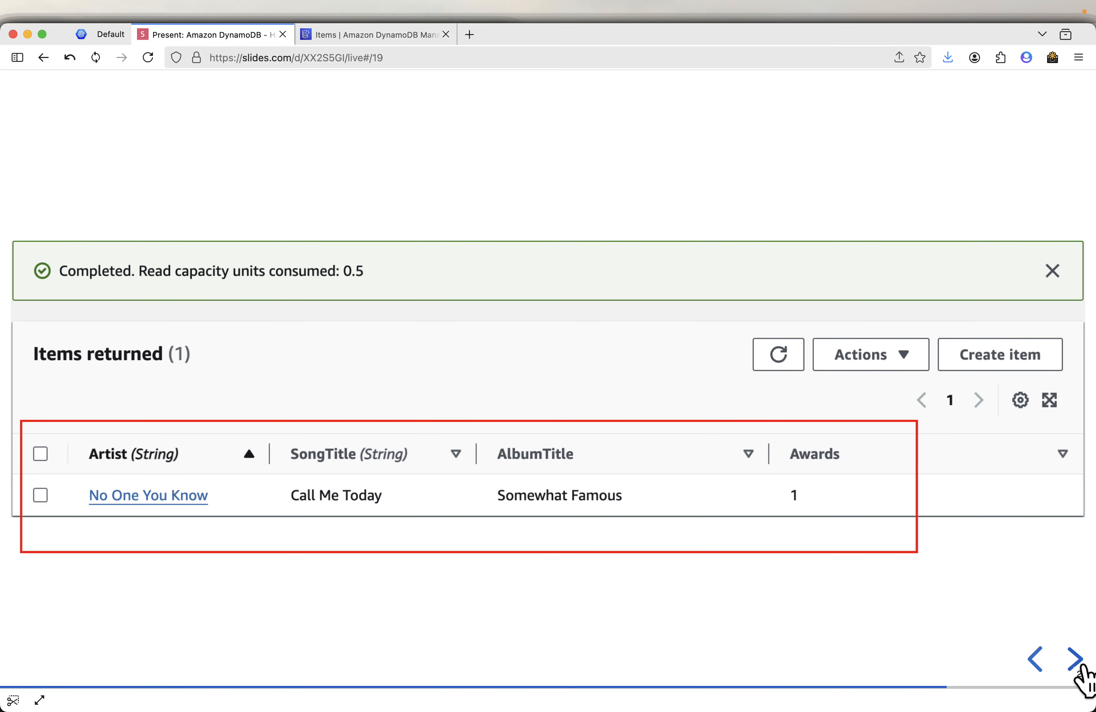
{"action": "left_click", "coordinate": [1076, 658]}
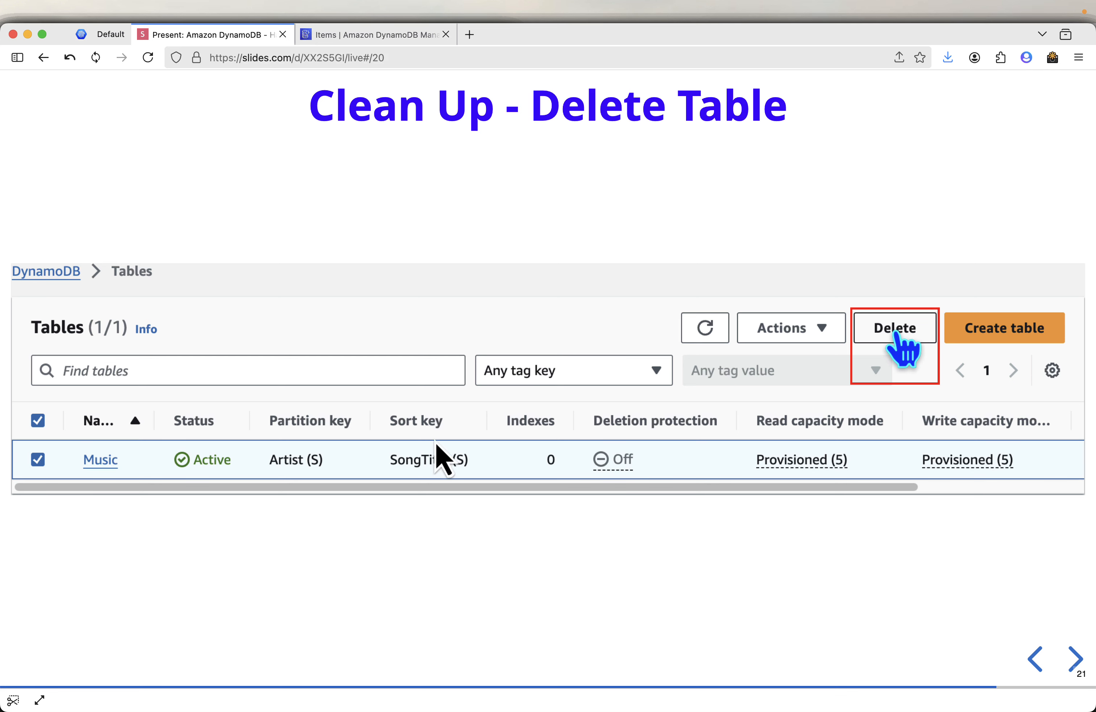
- Return to the DynamoDB console and delete the Music table with its CloudWatch alarms and no backup, confirming with "confirm"
{"action": "left_click", "coordinate": [383, 36]}
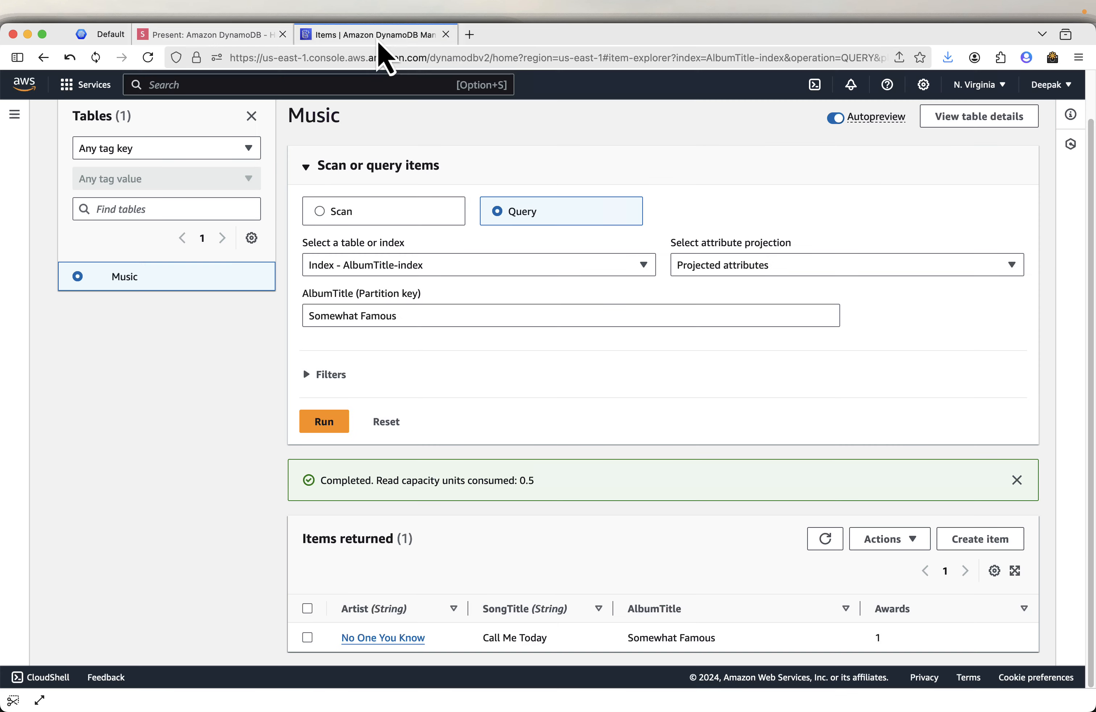
{"action": "left_click", "coordinate": [14, 116]}
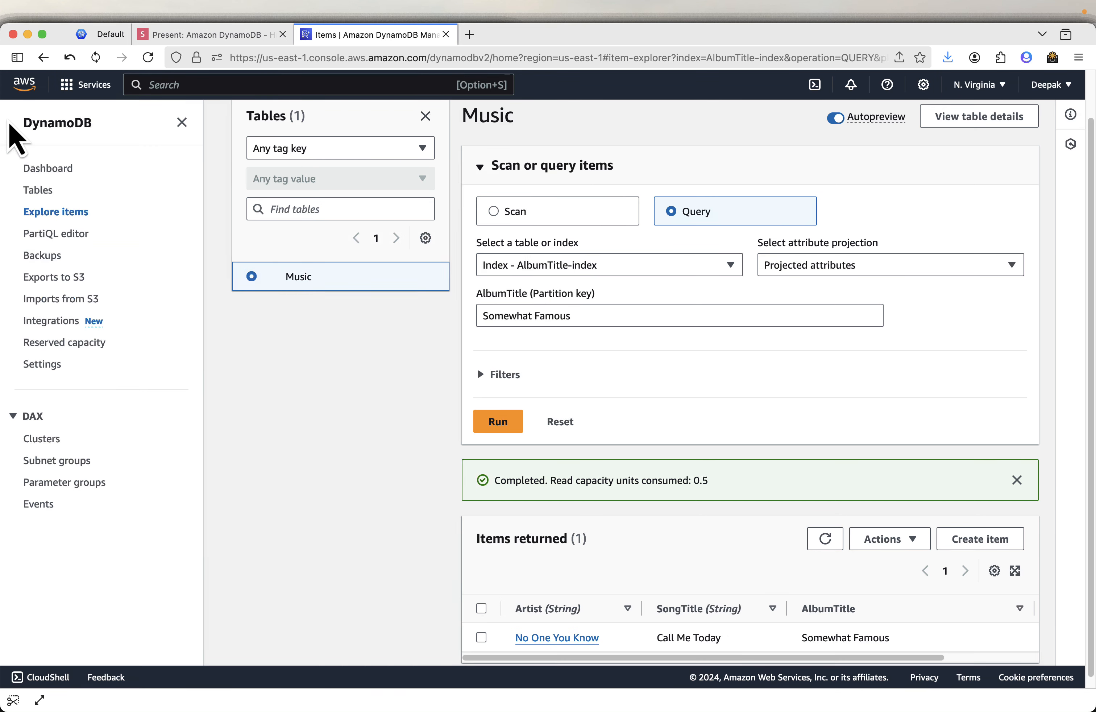
{"action": "left_click", "coordinate": [38, 190]}
{"action": "left_click", "coordinate": [252, 236]}
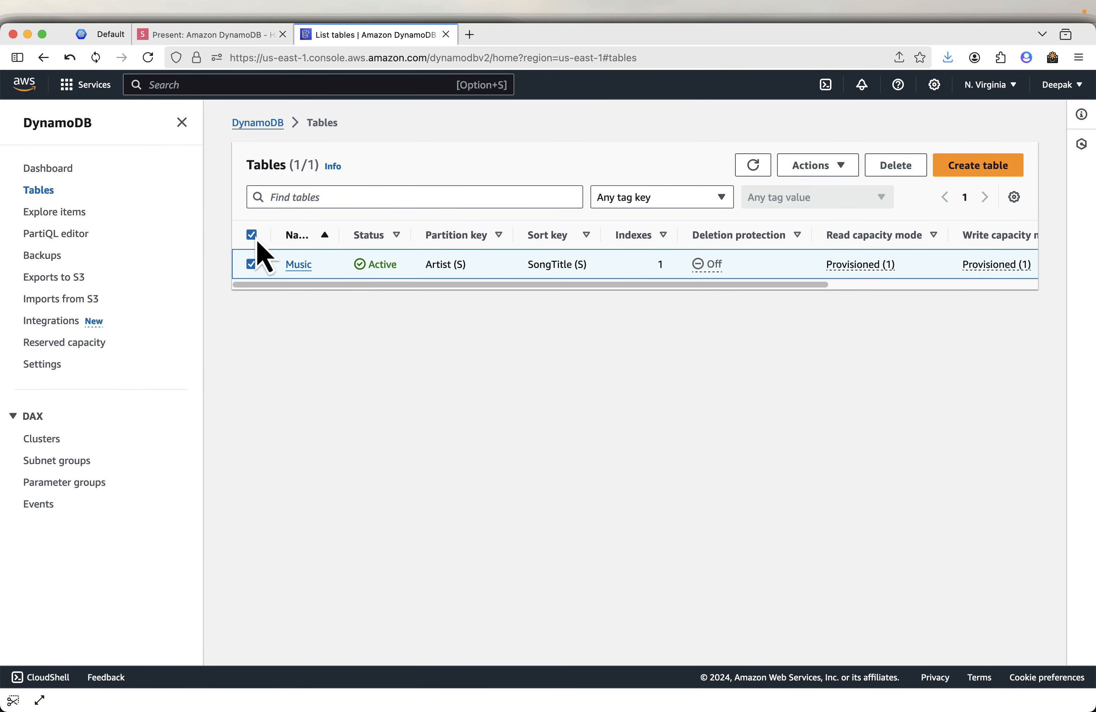
{"action": "left_click", "coordinate": [887, 180]}
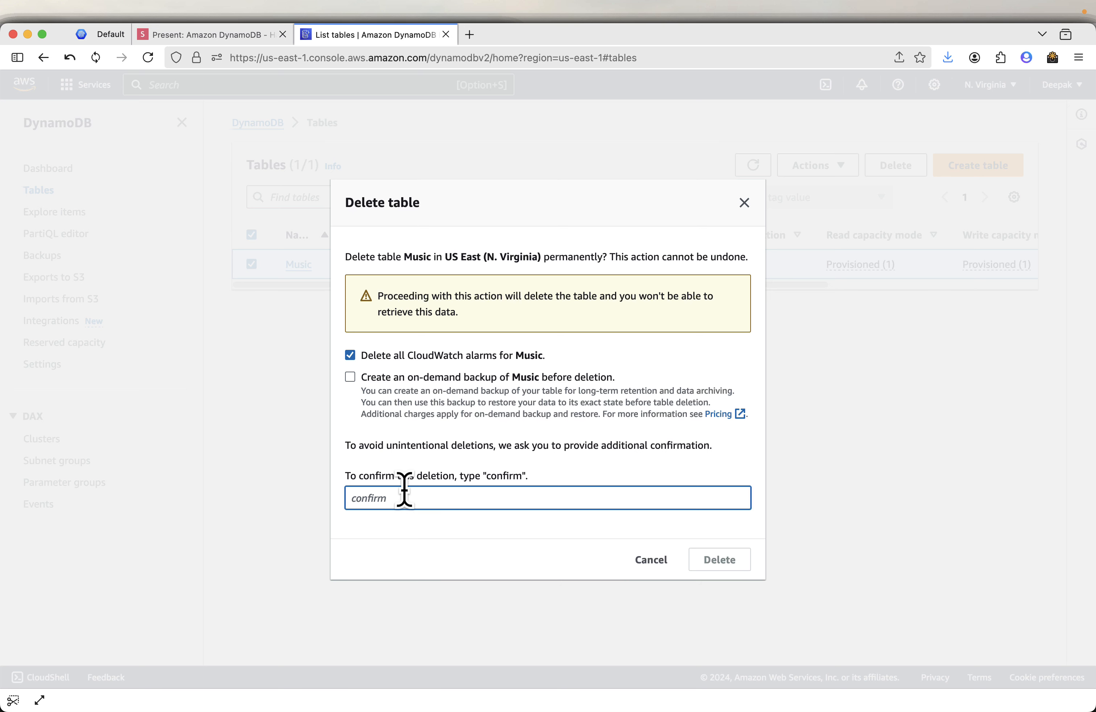
{"action": "type", "text": "irm"}
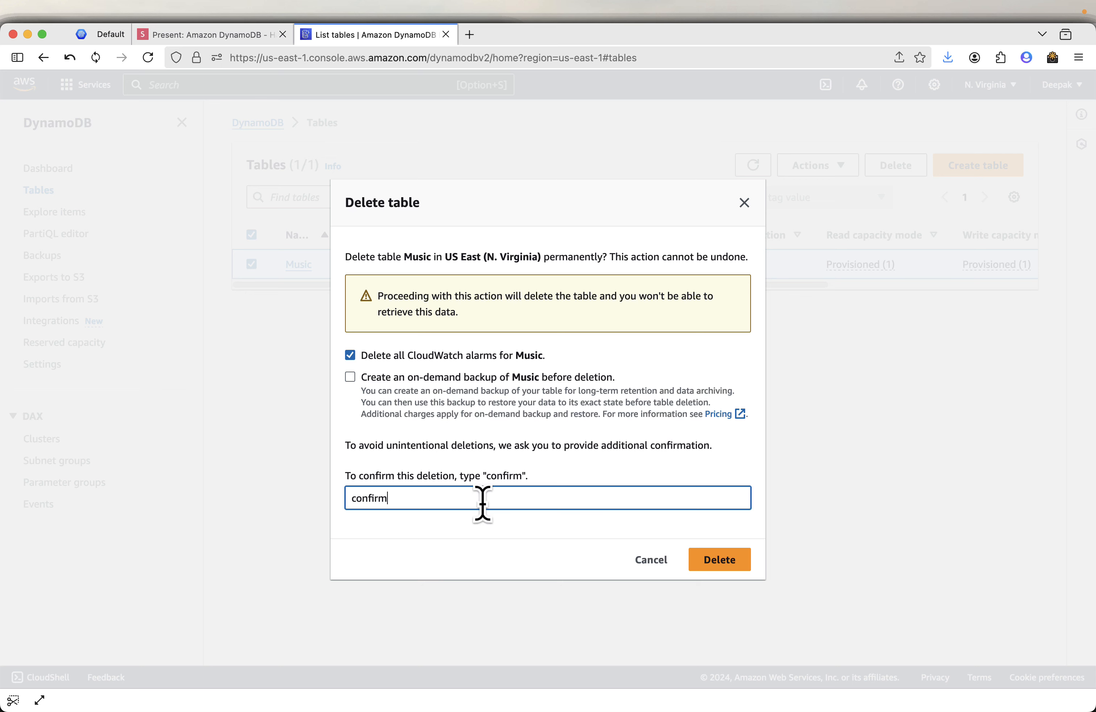
{"action": "left_click", "coordinate": [718, 560]}
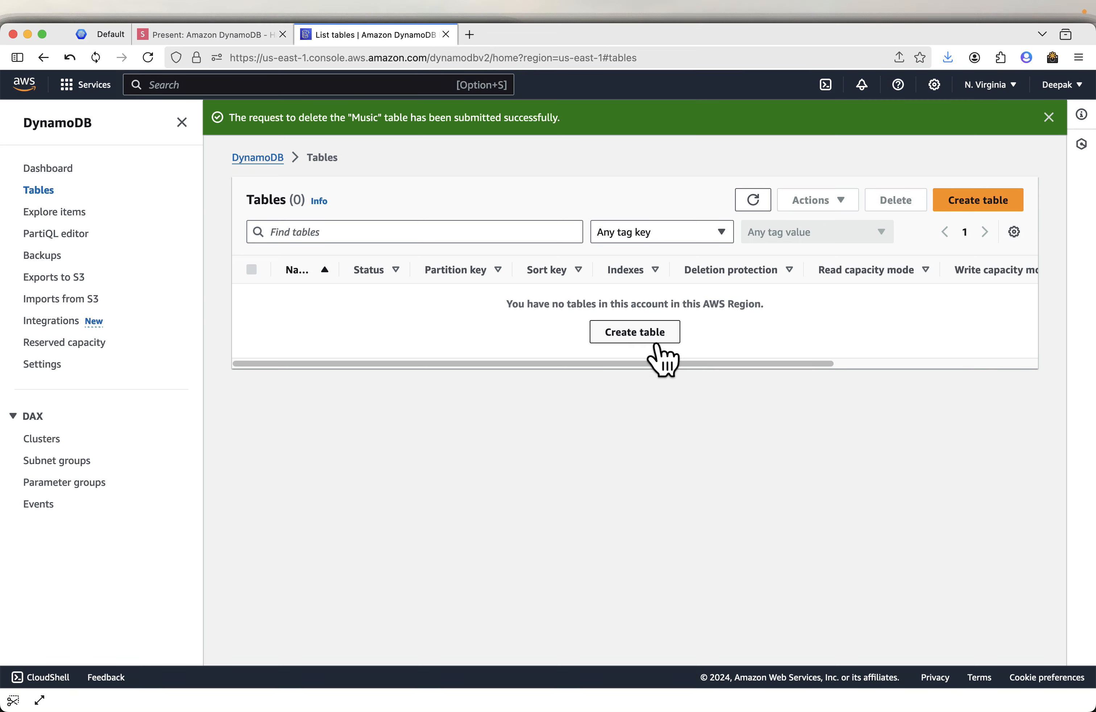
- Return to the slides and go through the Delete table confirmation slide to the closing Thanks For Watching slide
{"action": "left_click", "coordinate": [217, 35]}
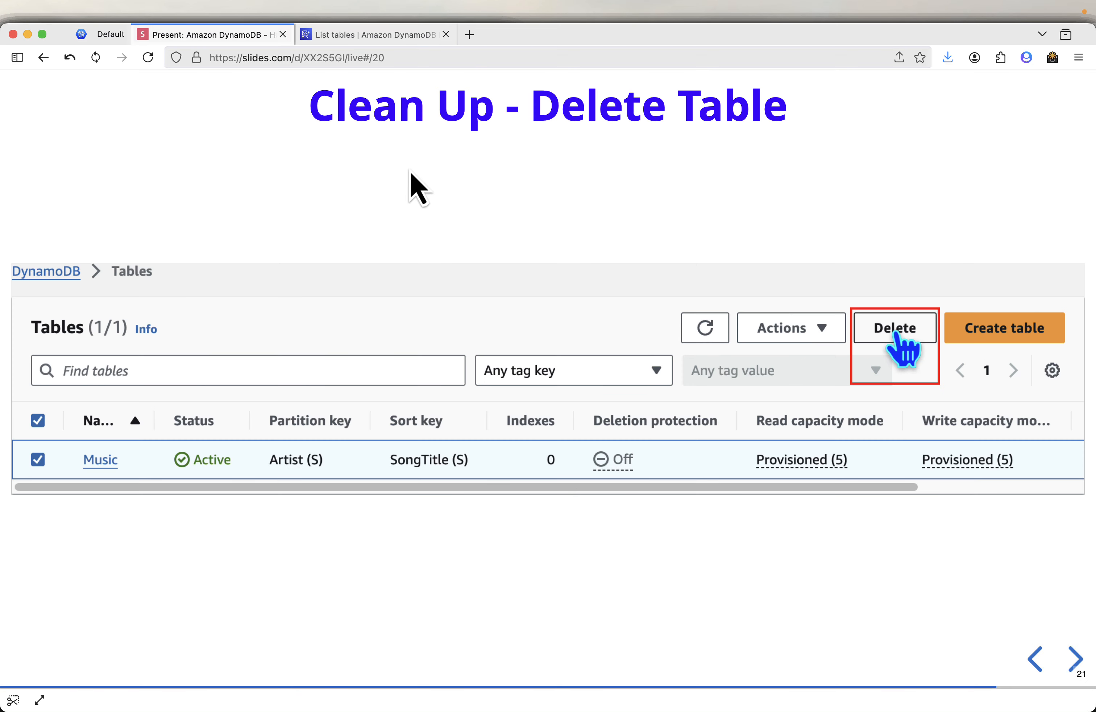
{"action": "left_click", "coordinate": [1076, 661]}
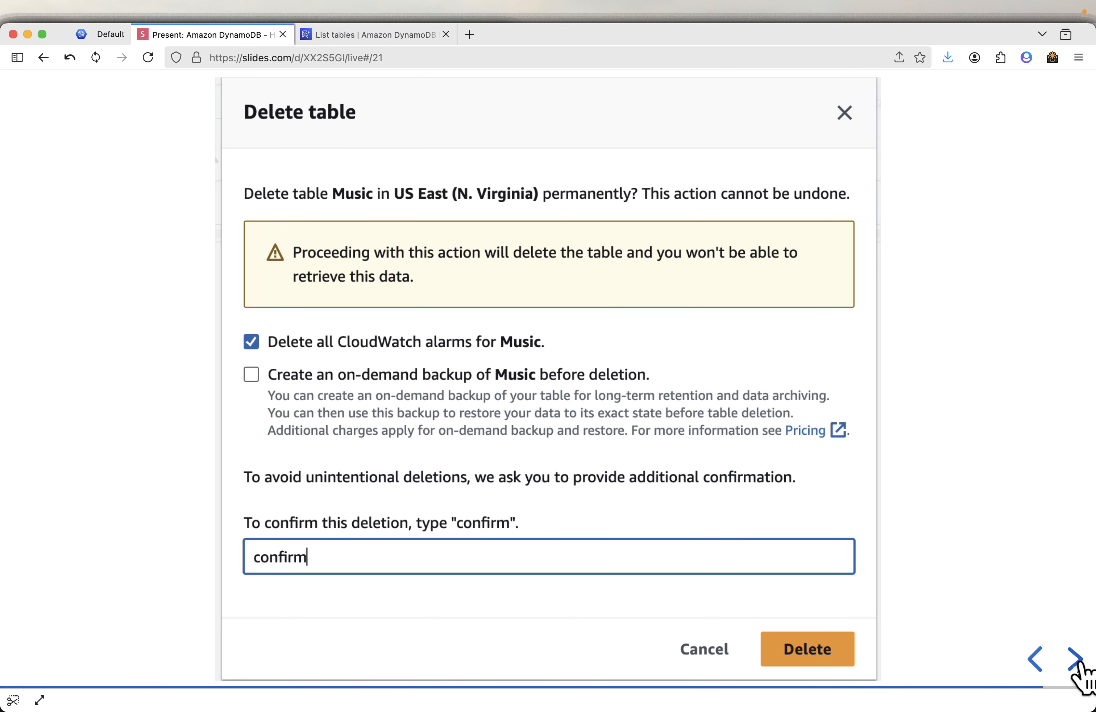
{"action": "left_click", "coordinate": [1076, 661]}
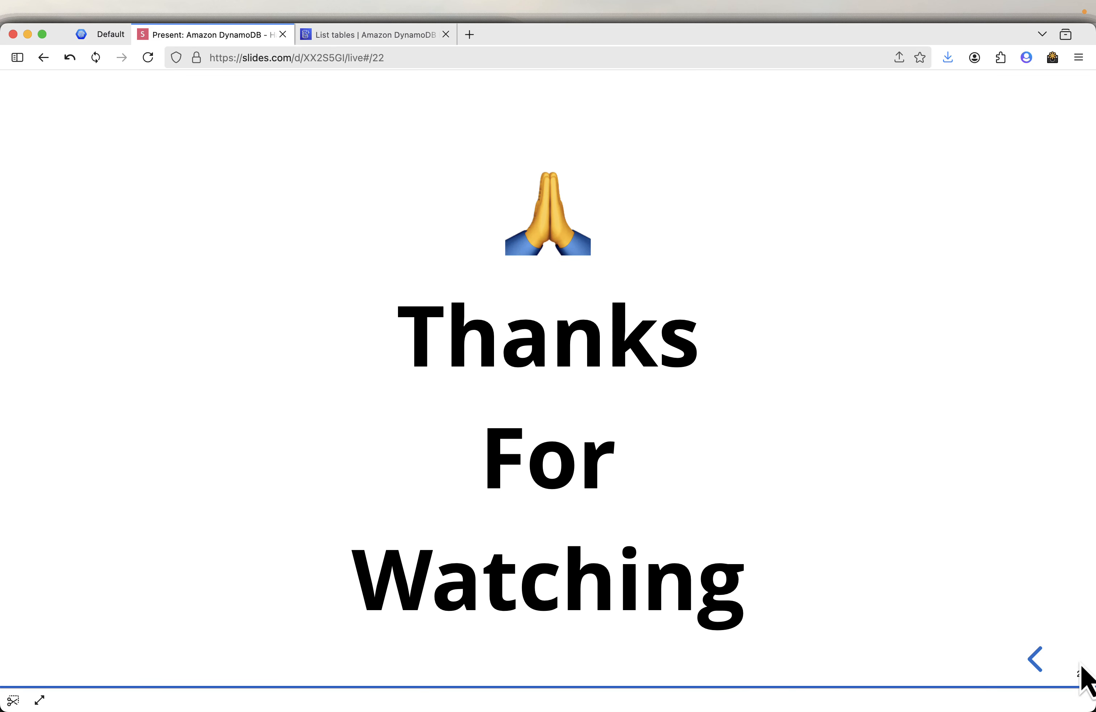